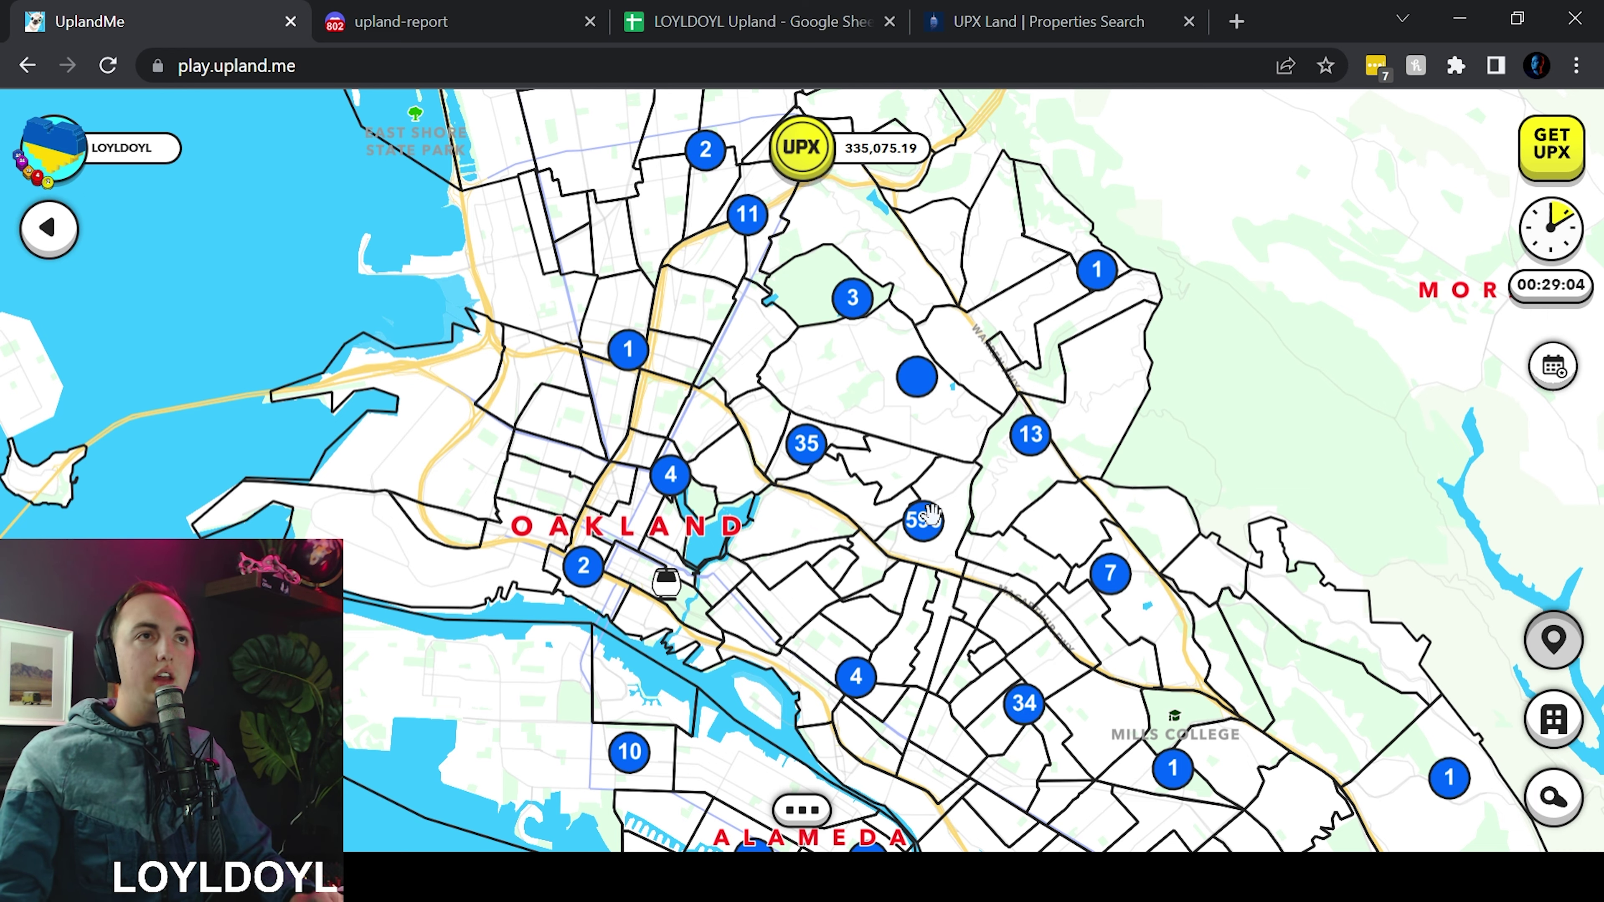
Examine the individual properties and buildings around Hampel St in Oakland's Glenview neighborhood on the map
scroll(978, 531, up, 3)
scroll(937, 531, up, 4)
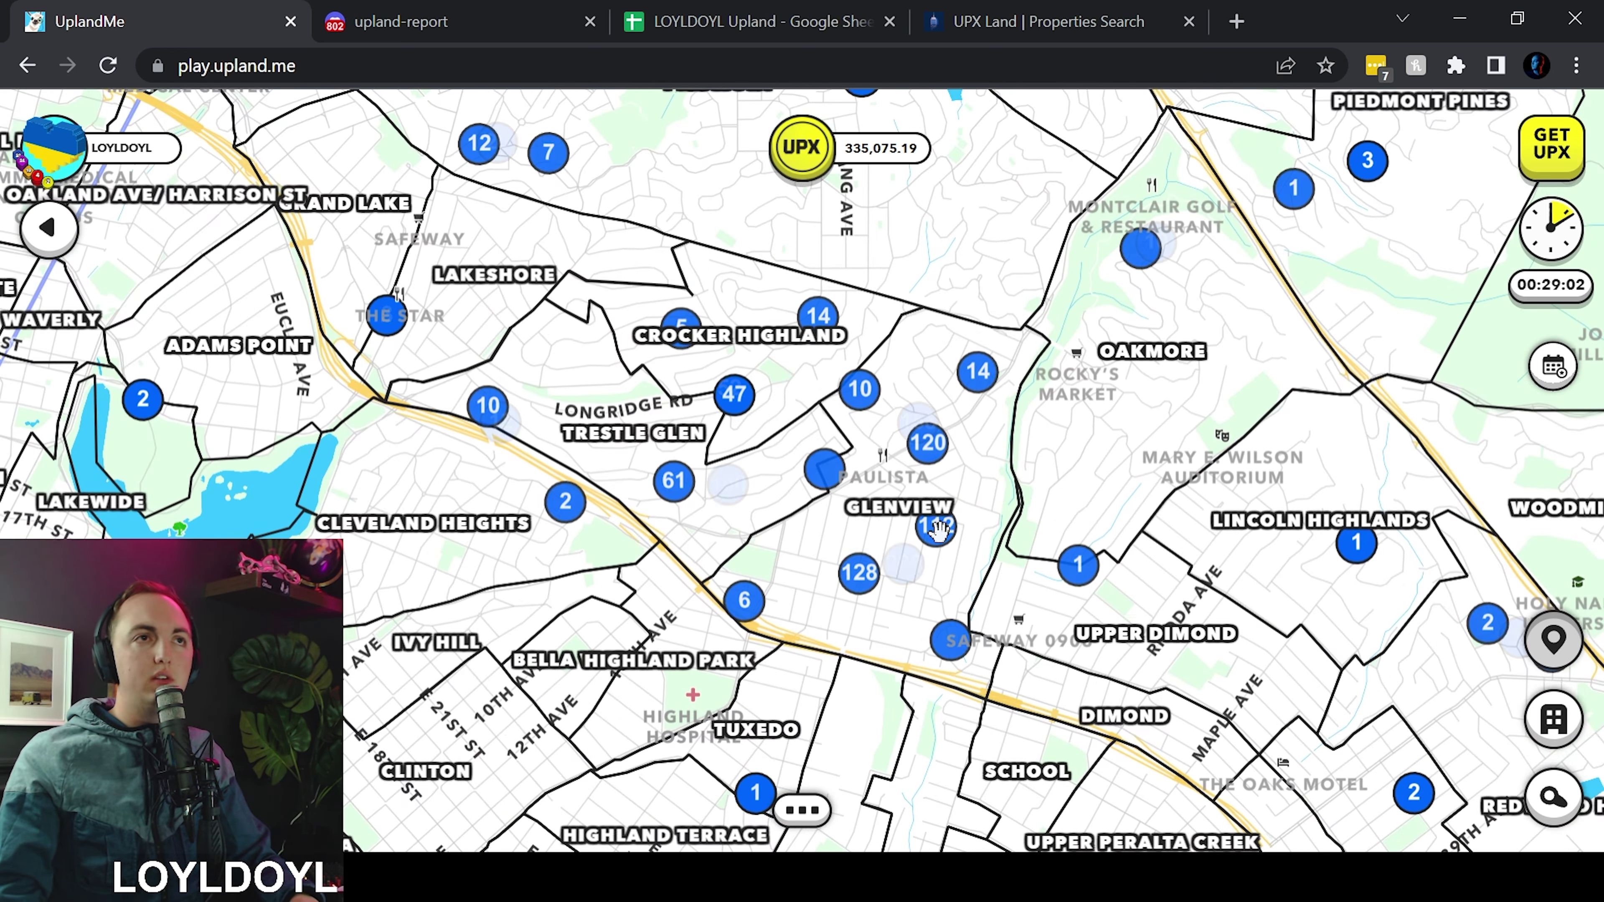
scroll(938, 531, up, 3)
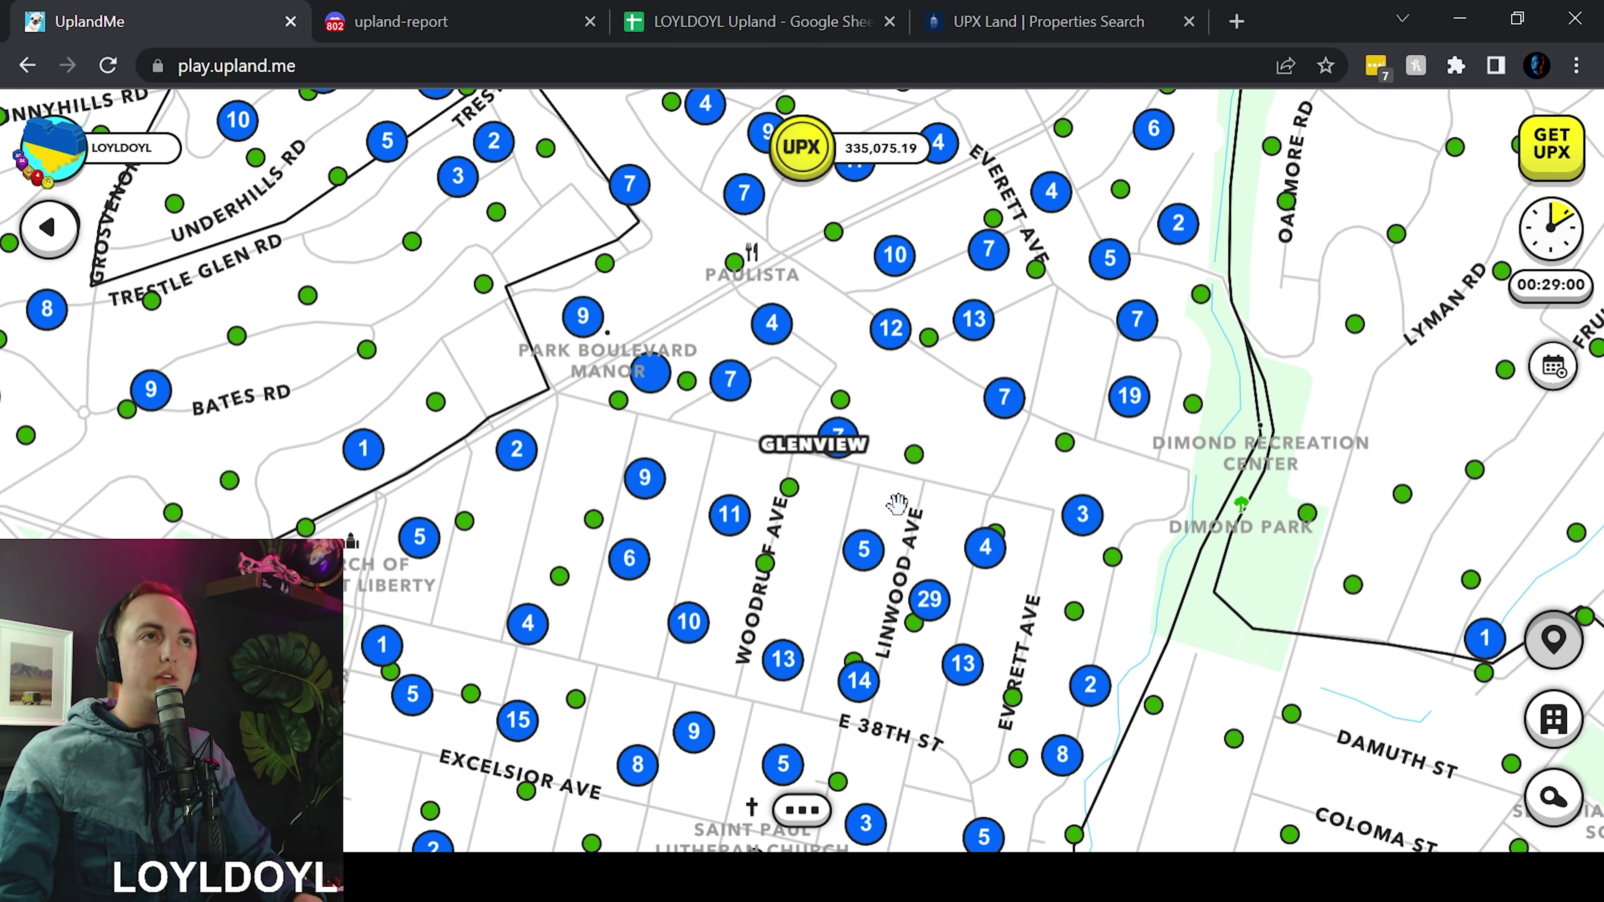
scroll(866, 496, up, 3)
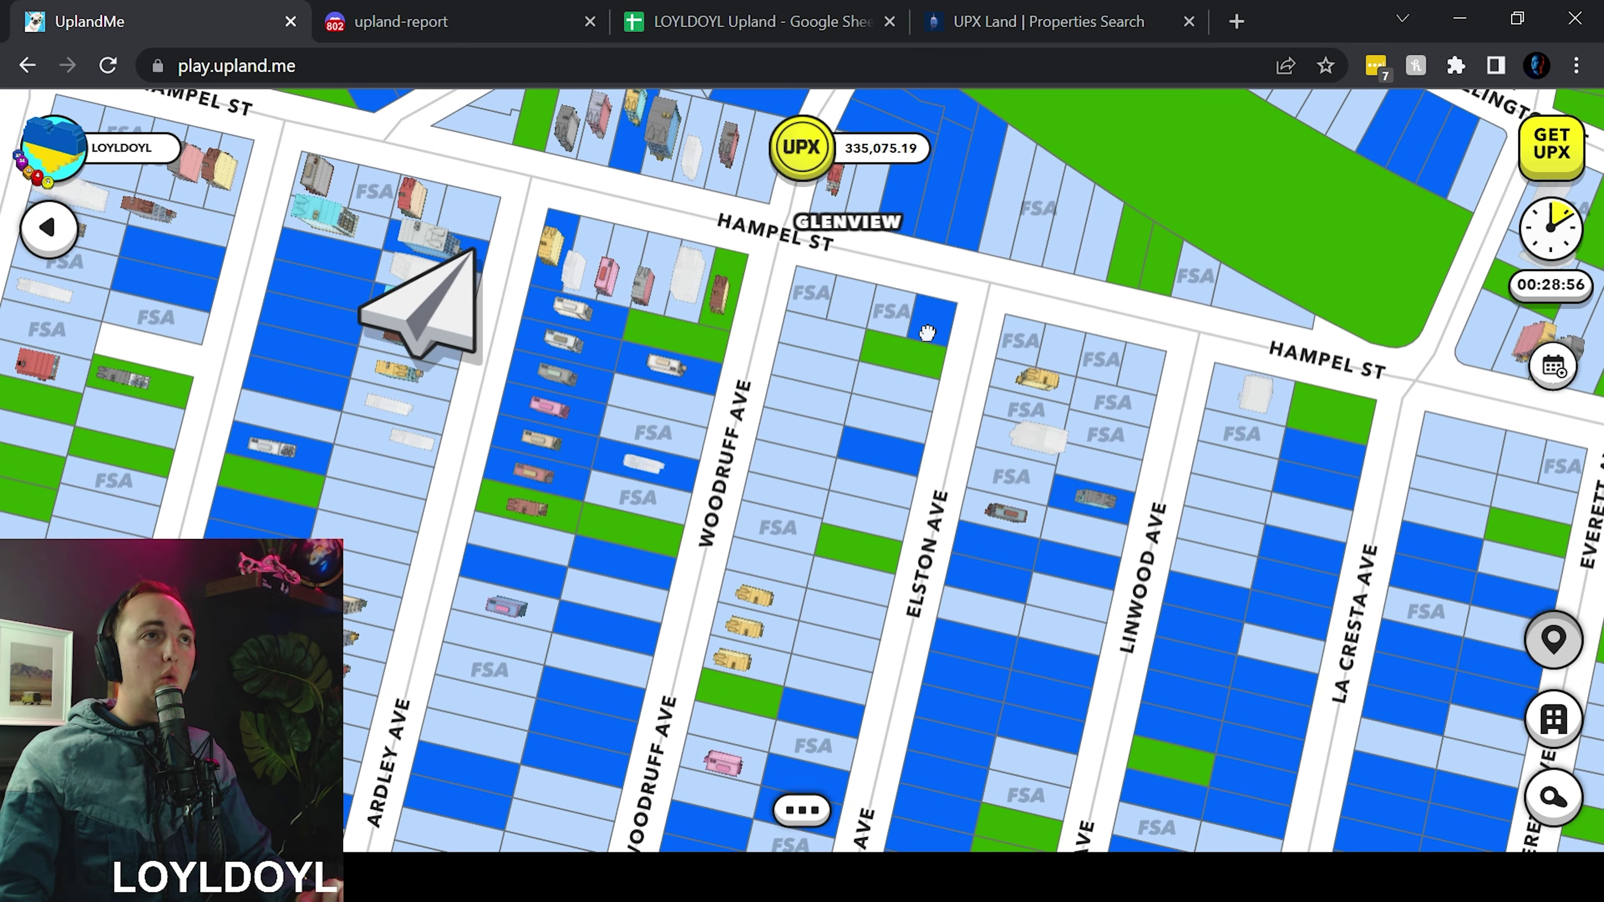
drag(927, 333, 993, 499)
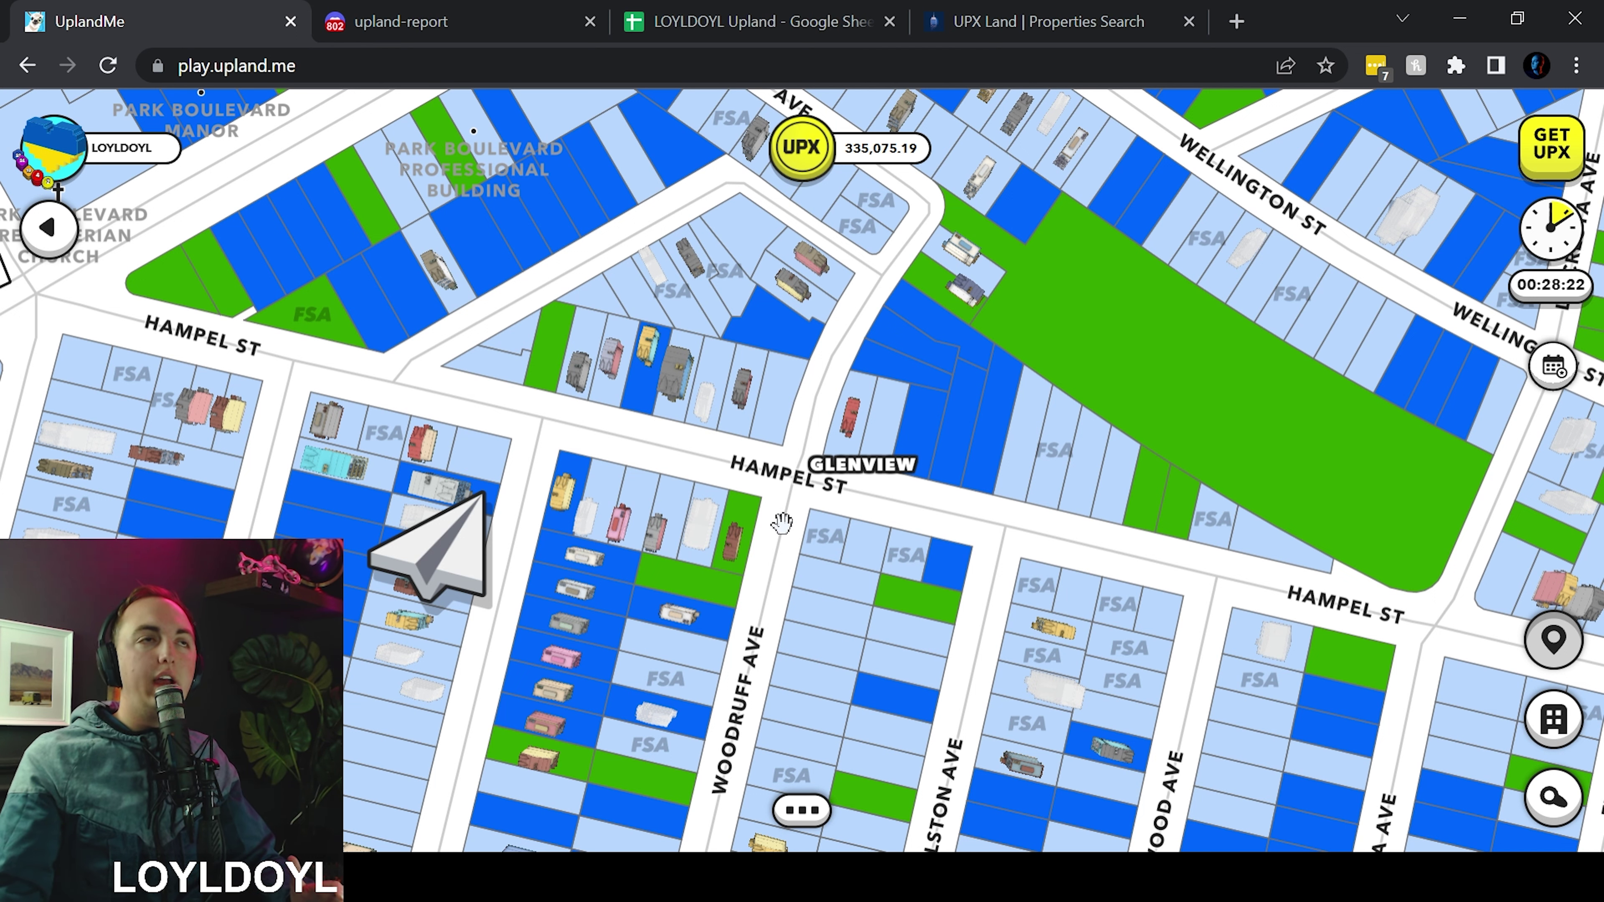
Browse the price-sorted list of nearby properties for sale across the whole Oakland area, then close it
scroll(782, 523, down, 5)
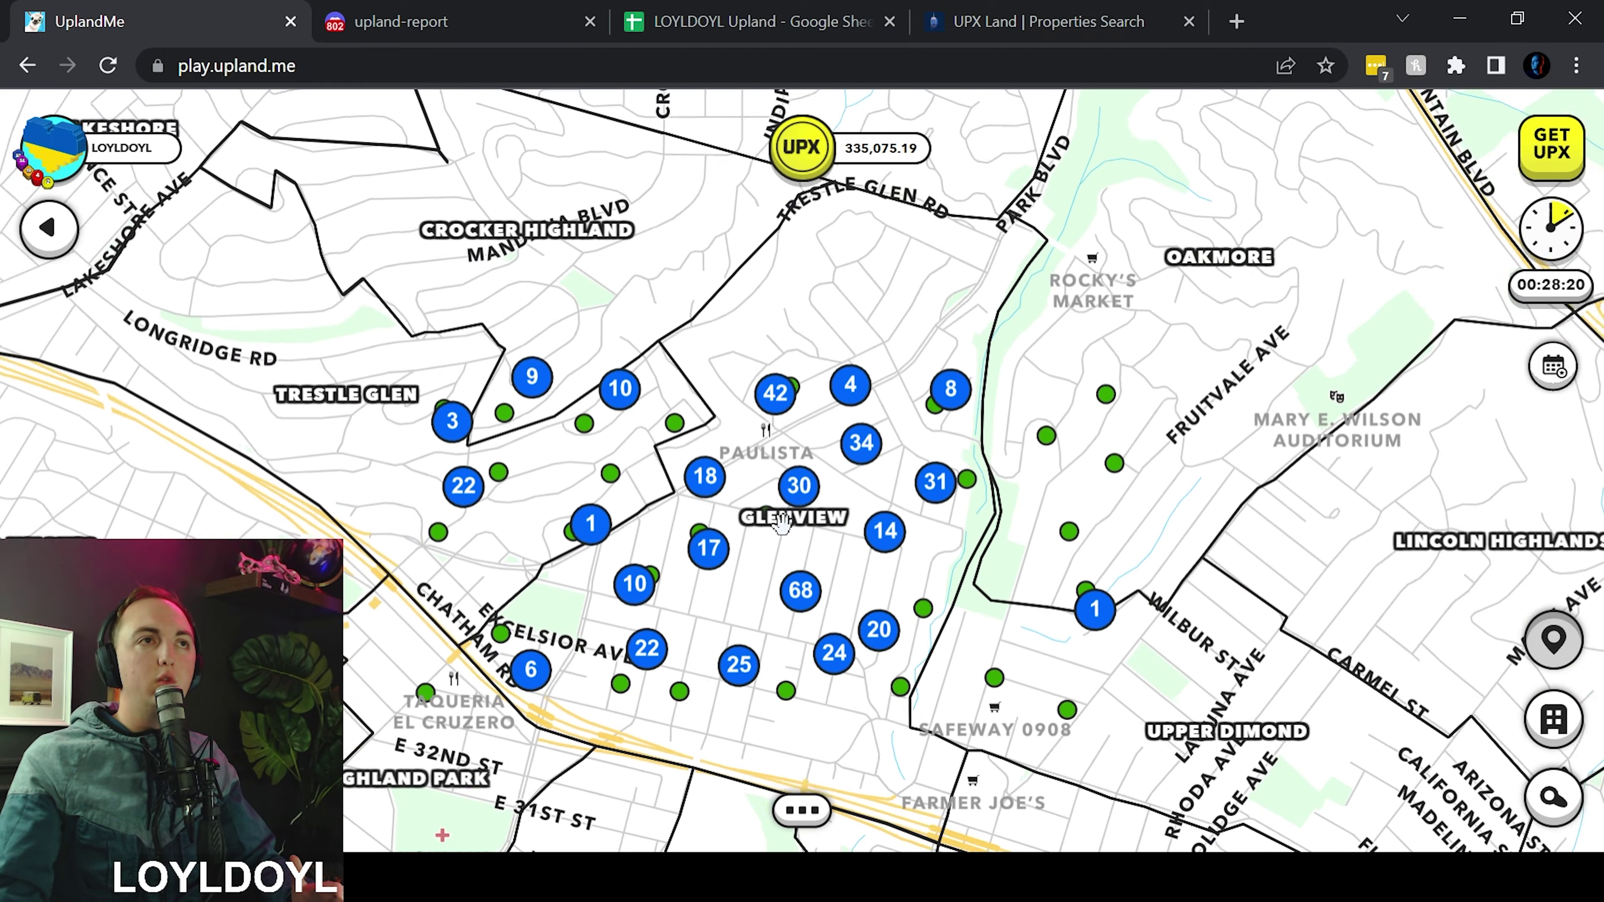
scroll(782, 523, down, 6)
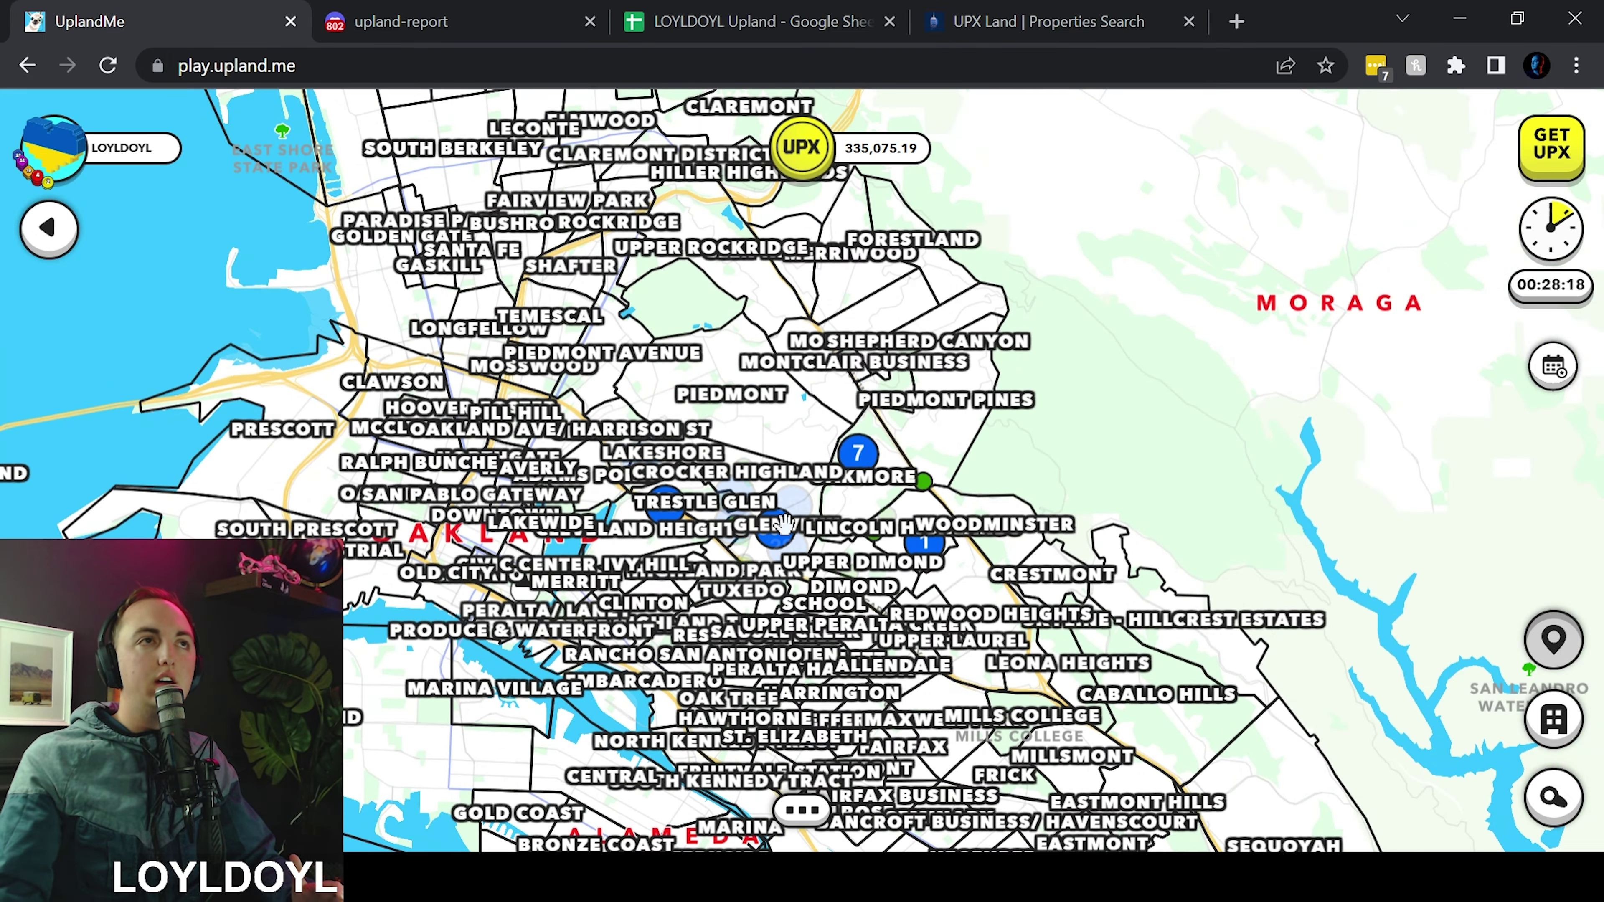
scroll(783, 524, down, 4)
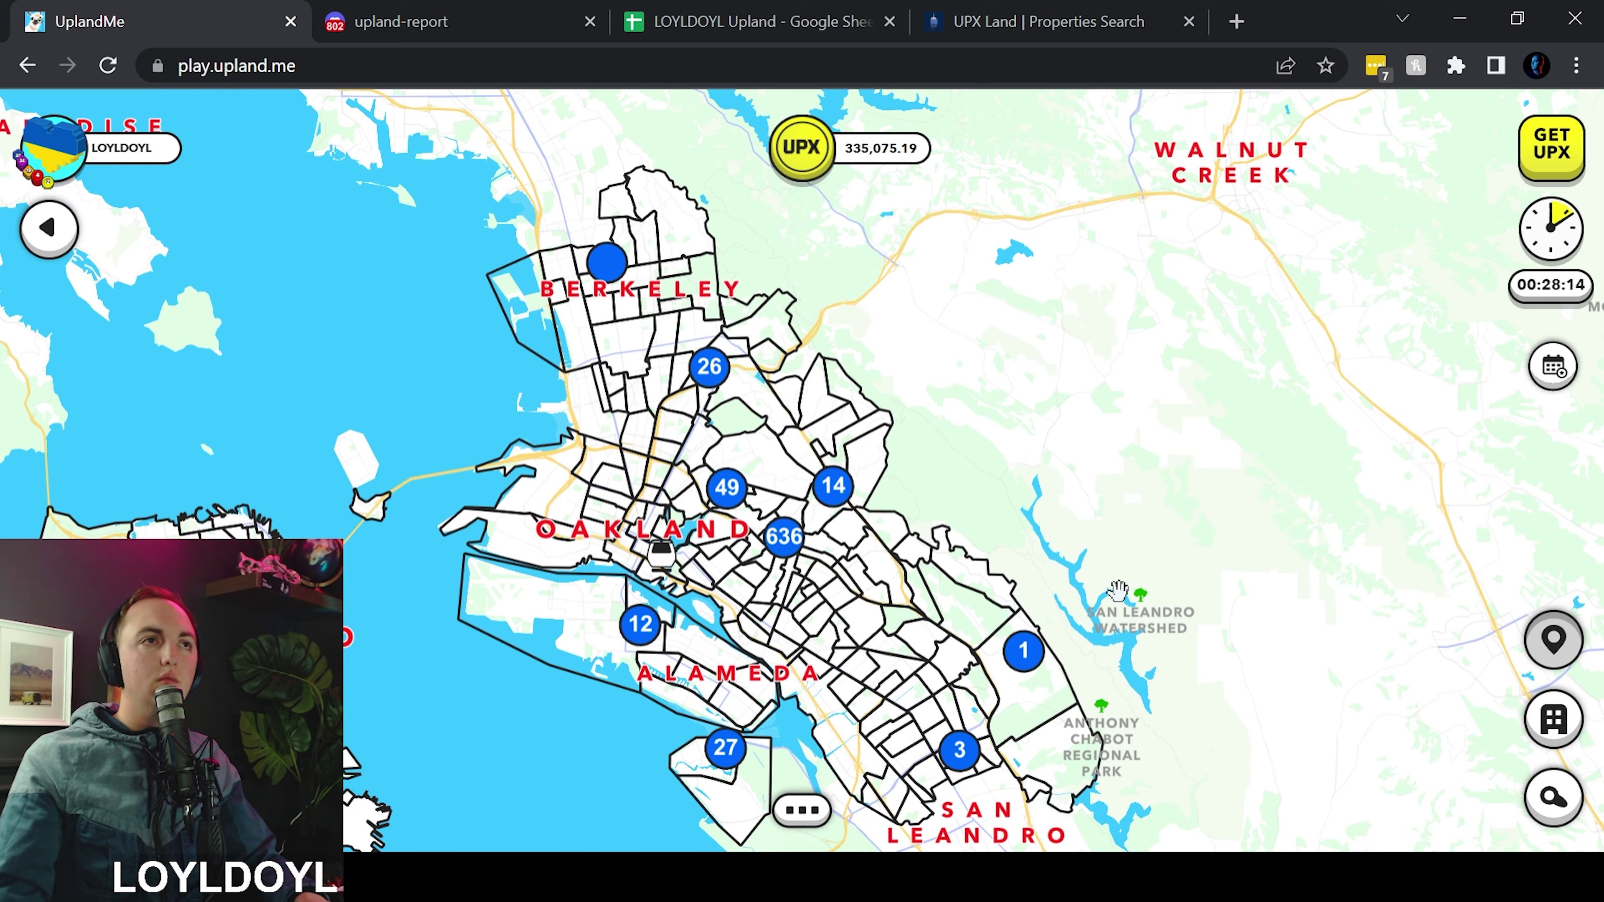
scroll(1113, 589, up, 3)
scroll(1114, 589, down, 3)
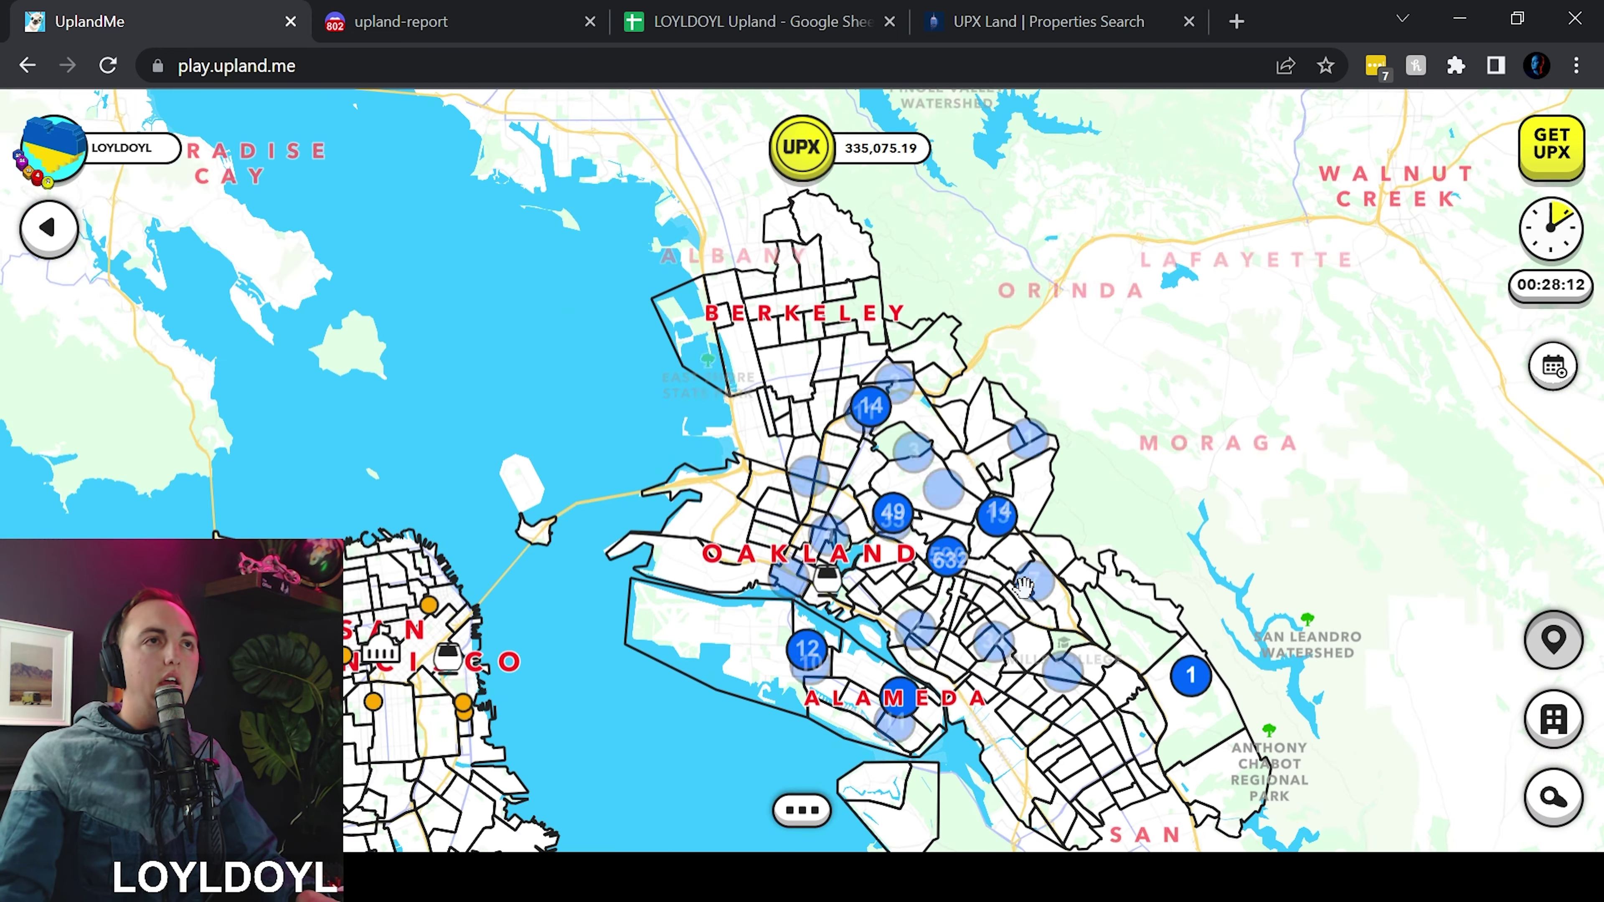
drag(1024, 587, 978, 495)
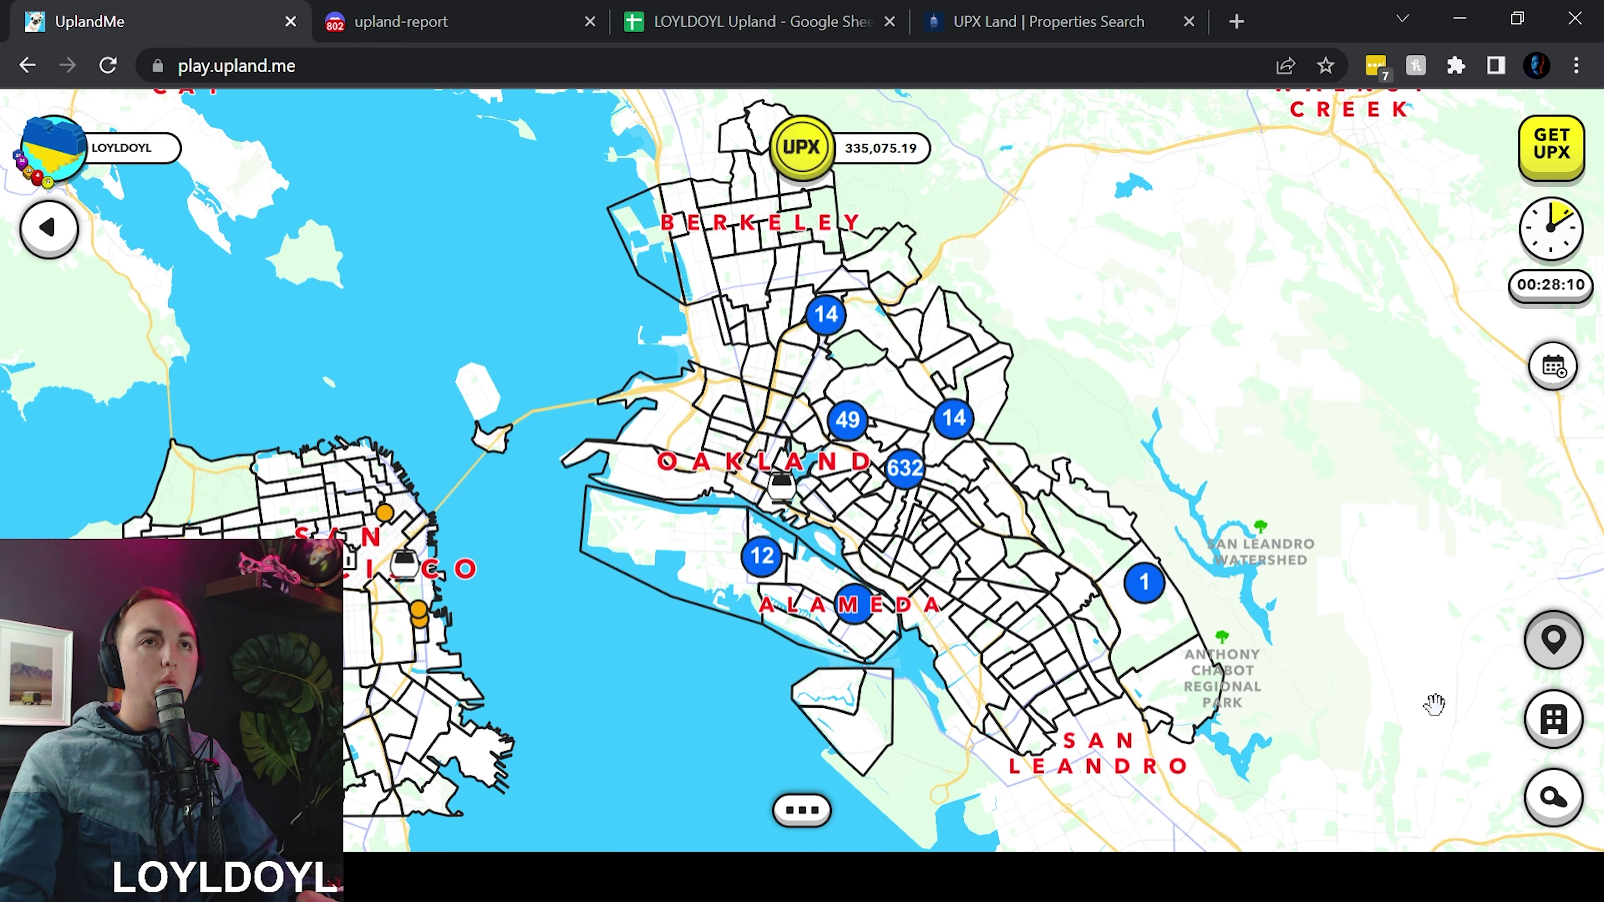
click(1554, 718)
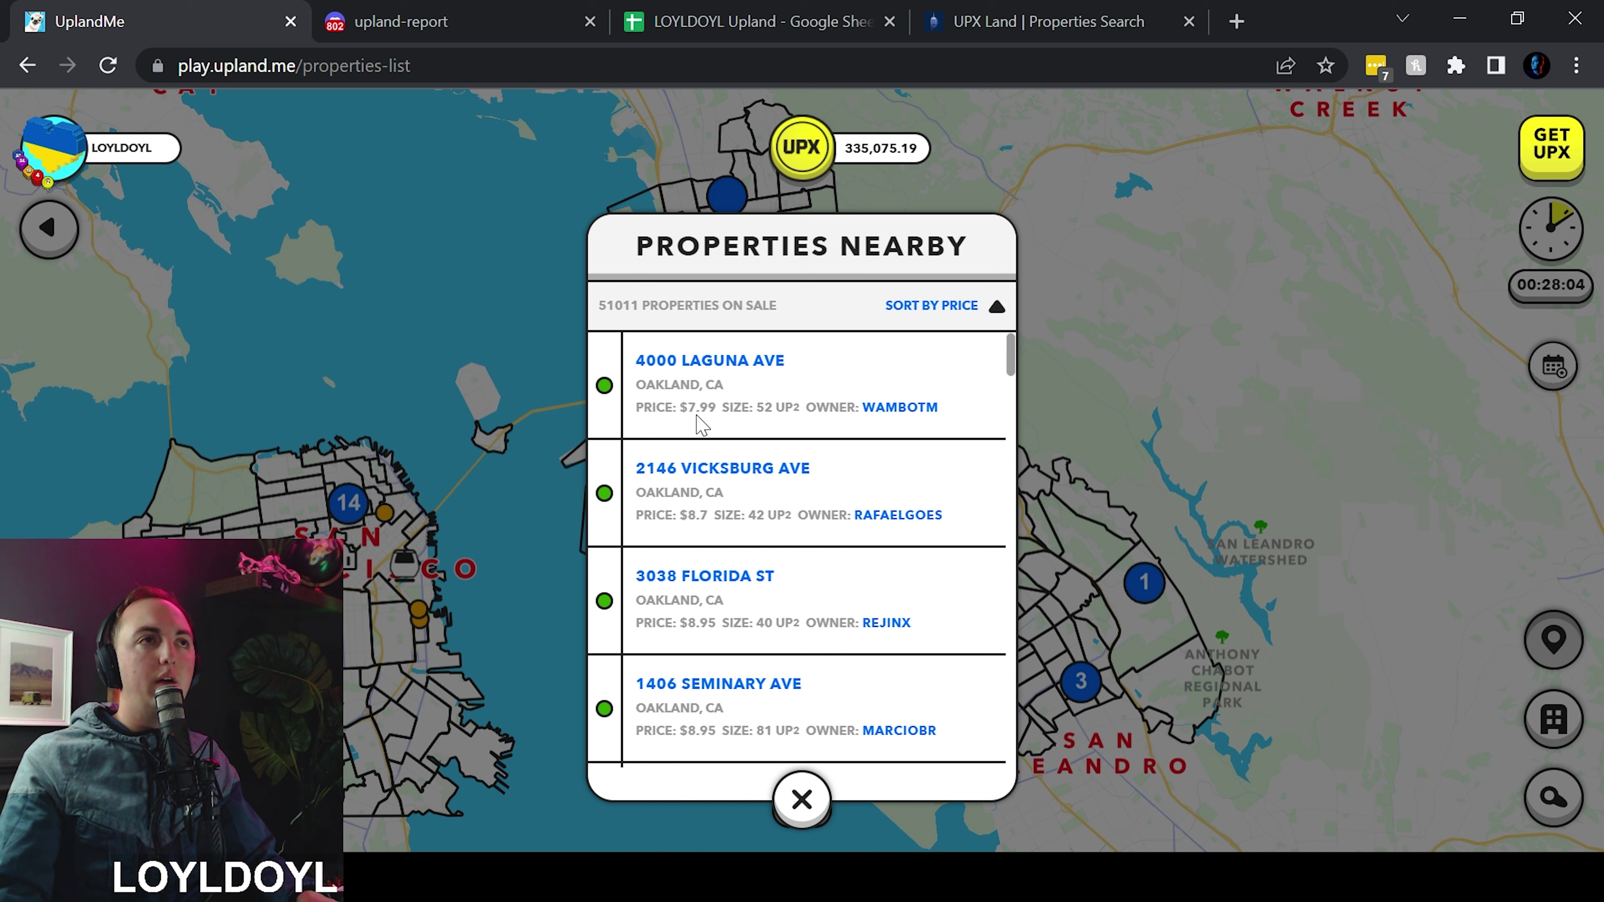
scroll(739, 597, down, 15)
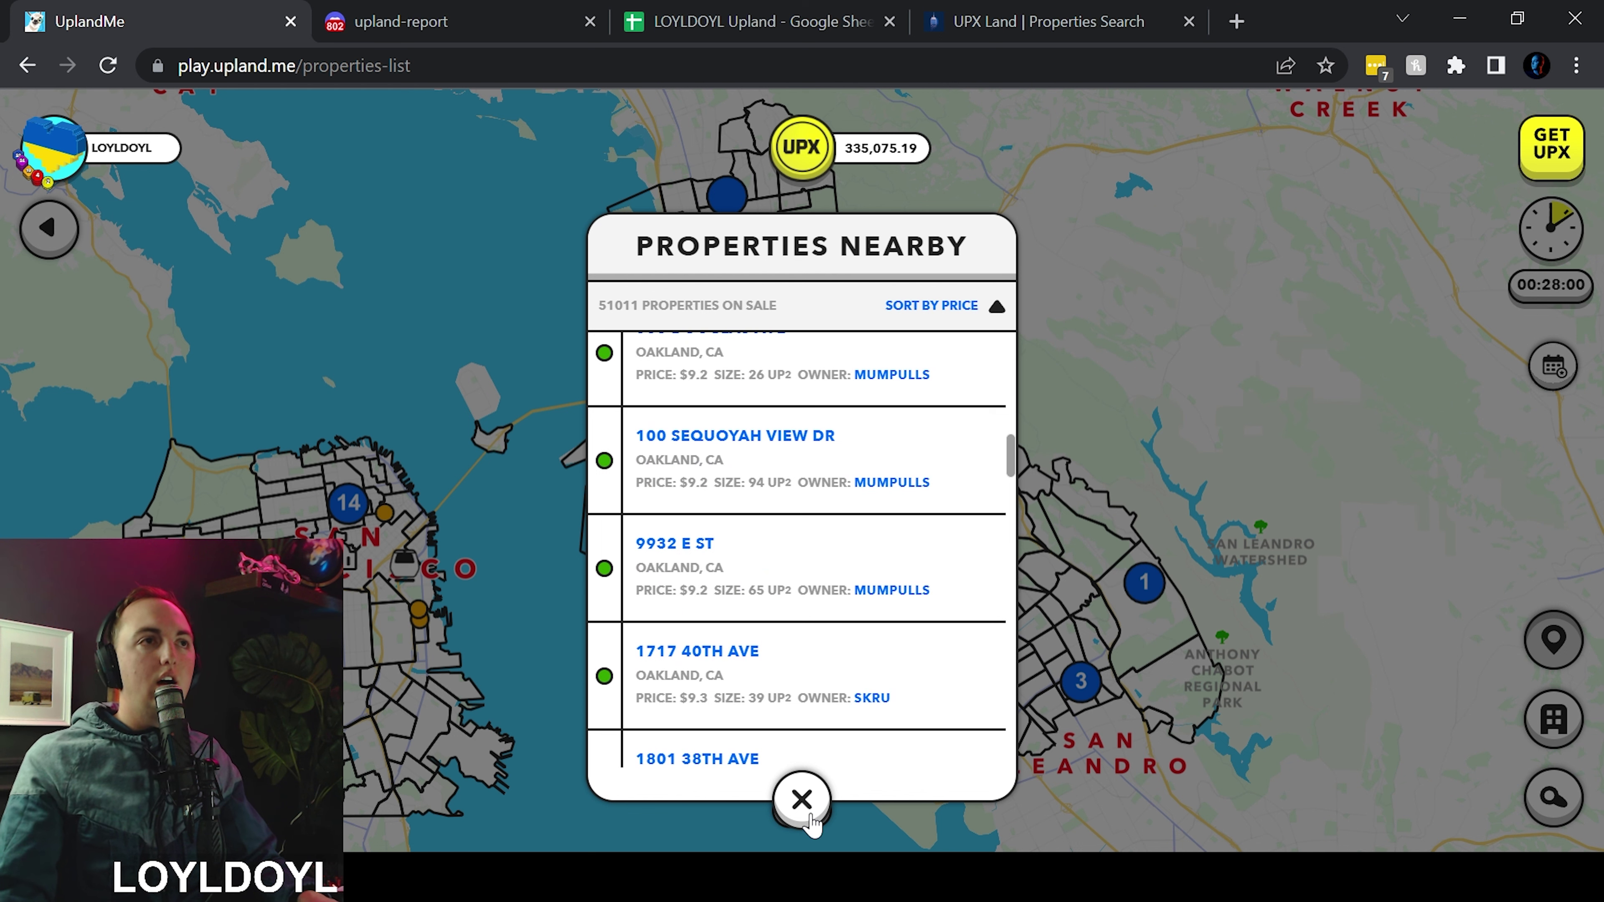
scroll(813, 663, down, 5)
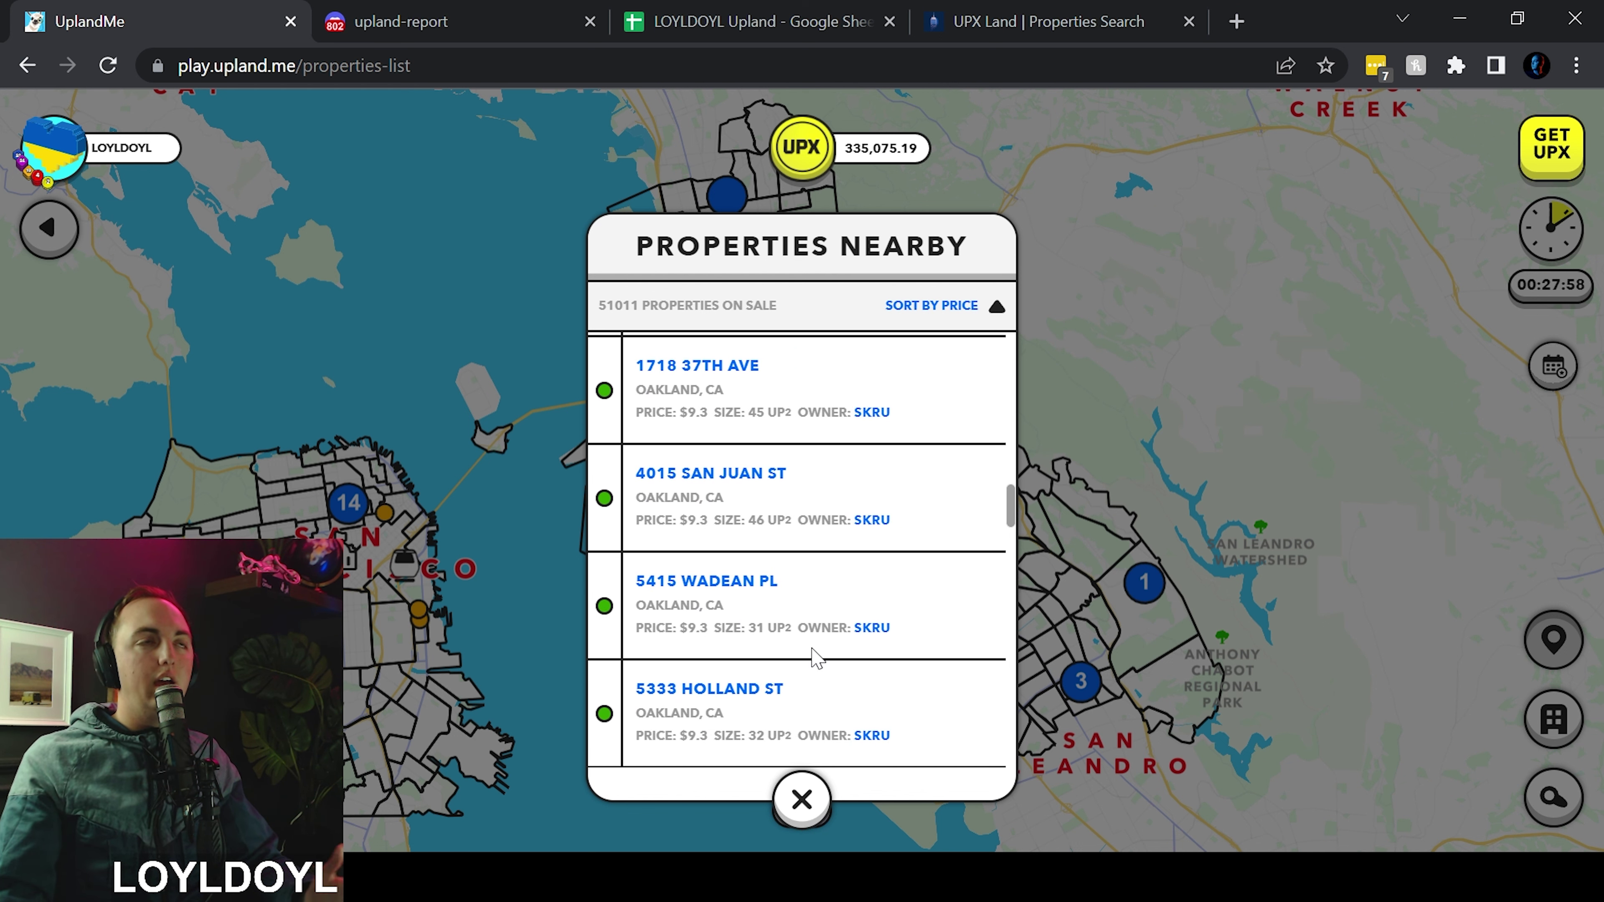
scroll(815, 658, down, 2)
scroll(815, 658, up, 10)
click(801, 799)
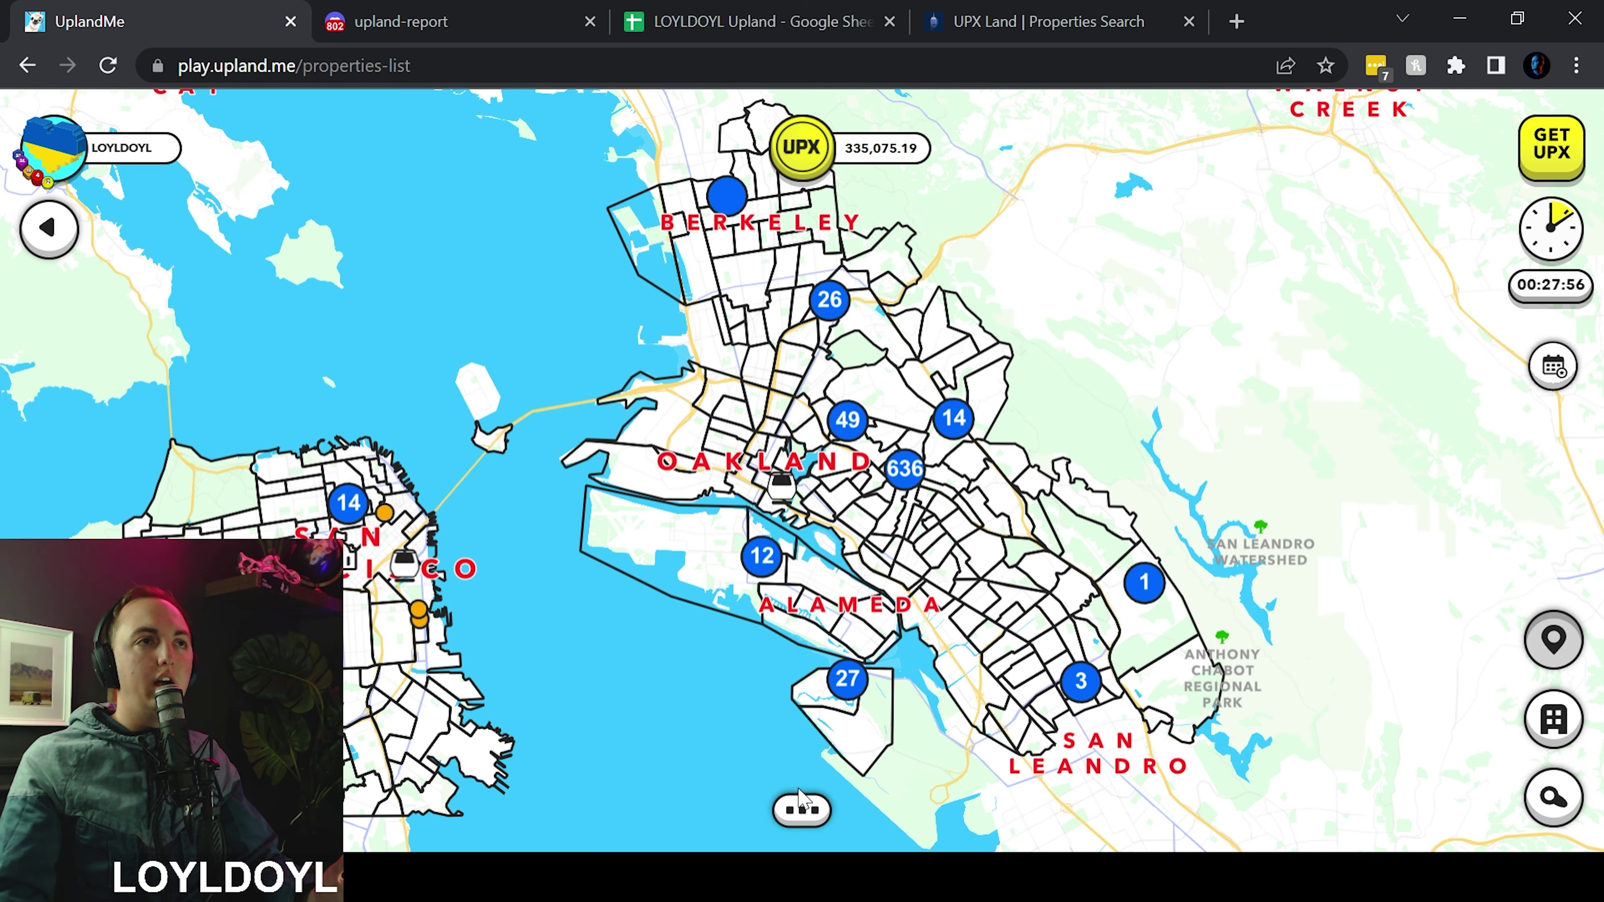
Check the nearby properties for sale around E 38th St in Glenview, comparing the cheapest listings, and close the list
scroll(938, 454, up, 3)
scroll(938, 453, up, 5)
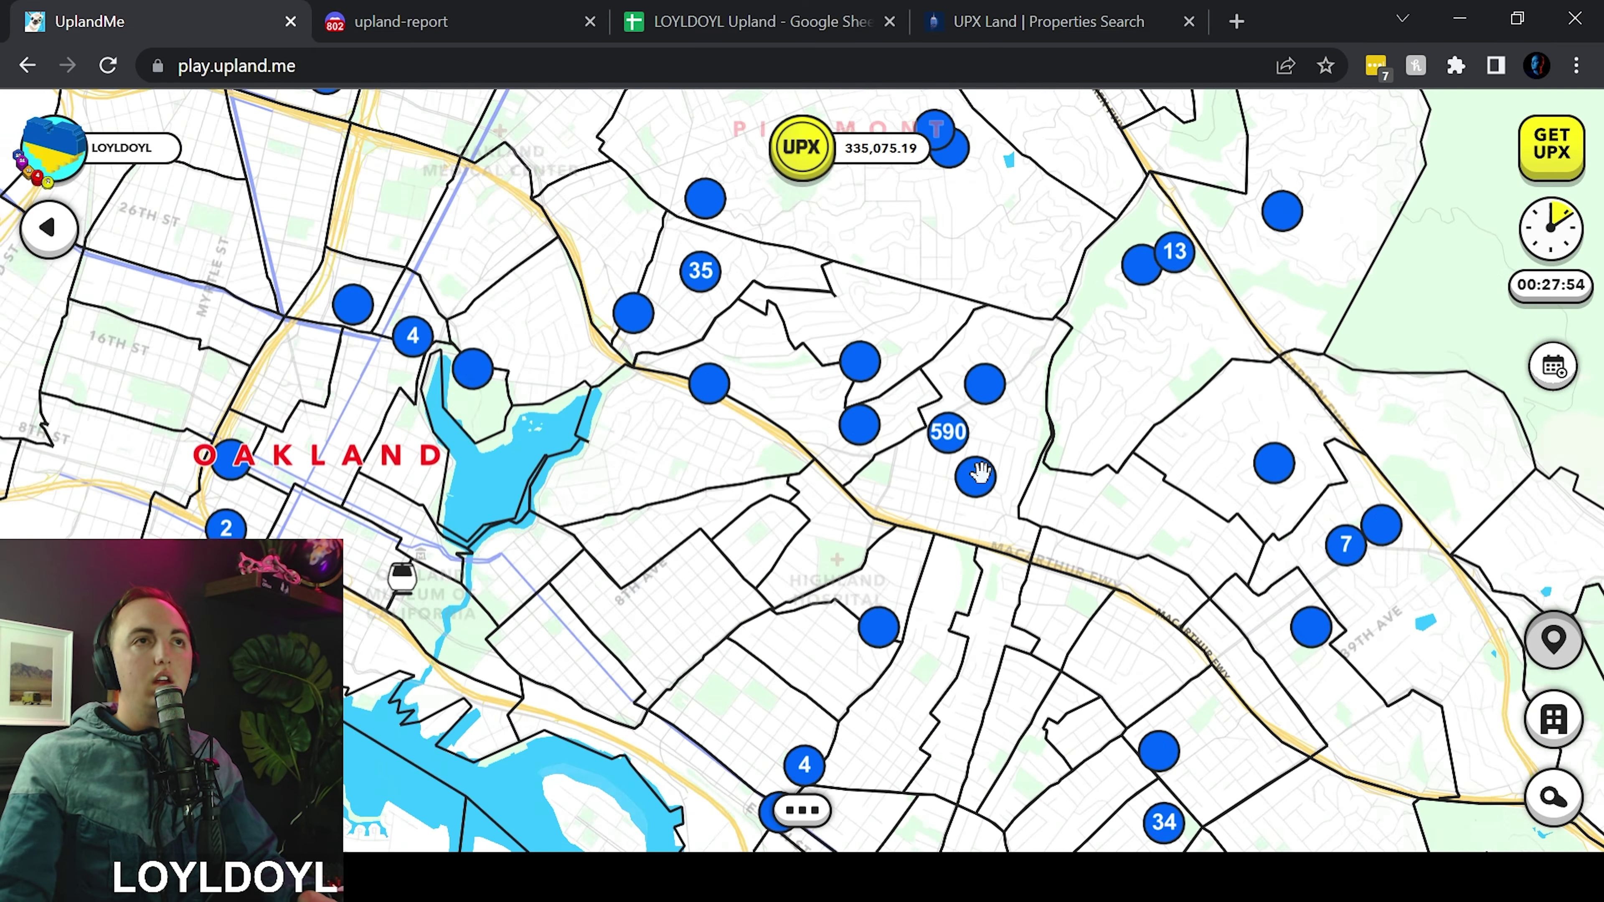
scroll(971, 506, up, 5)
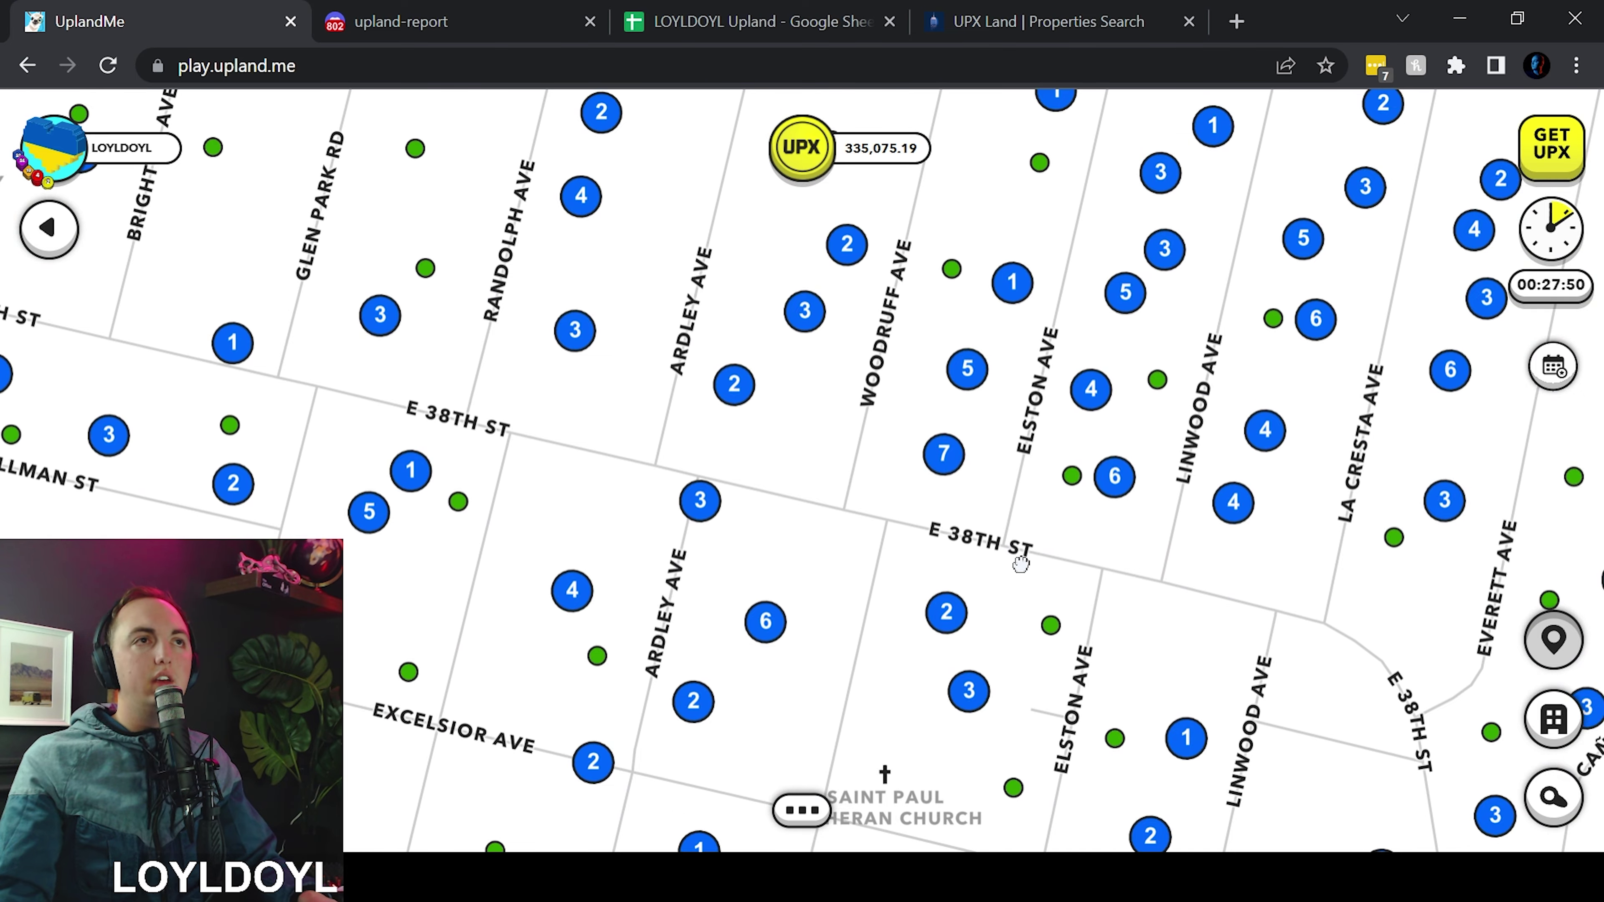
scroll(1028, 527, up, 3)
scroll(1041, 486, down, 5)
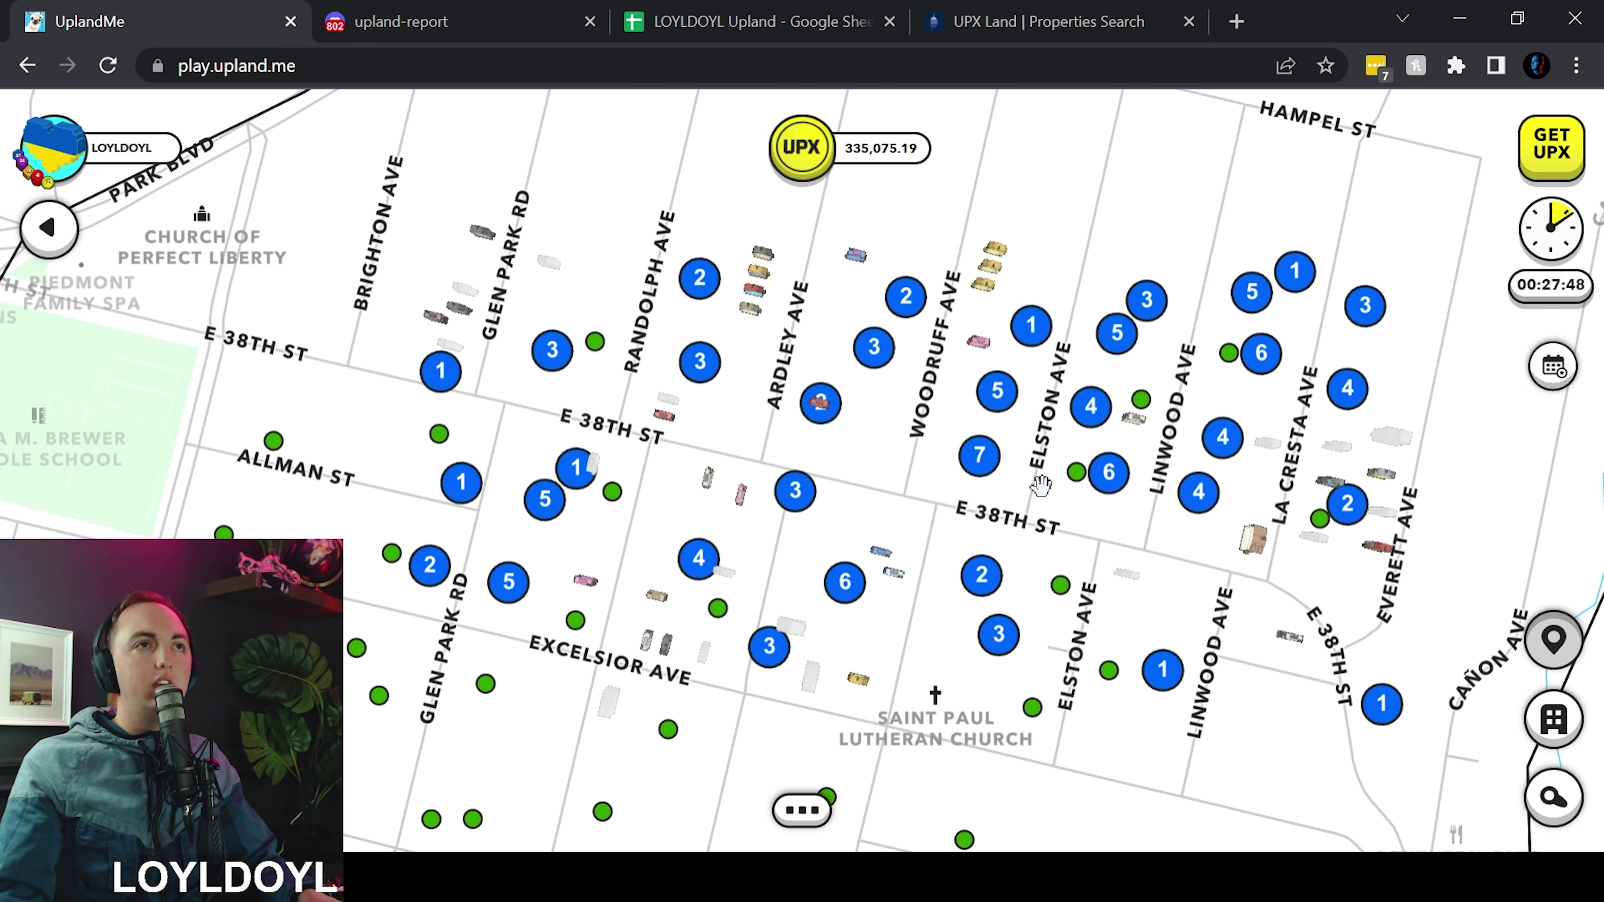
scroll(1038, 477, up, 3)
drag(1016, 492, 1027, 466)
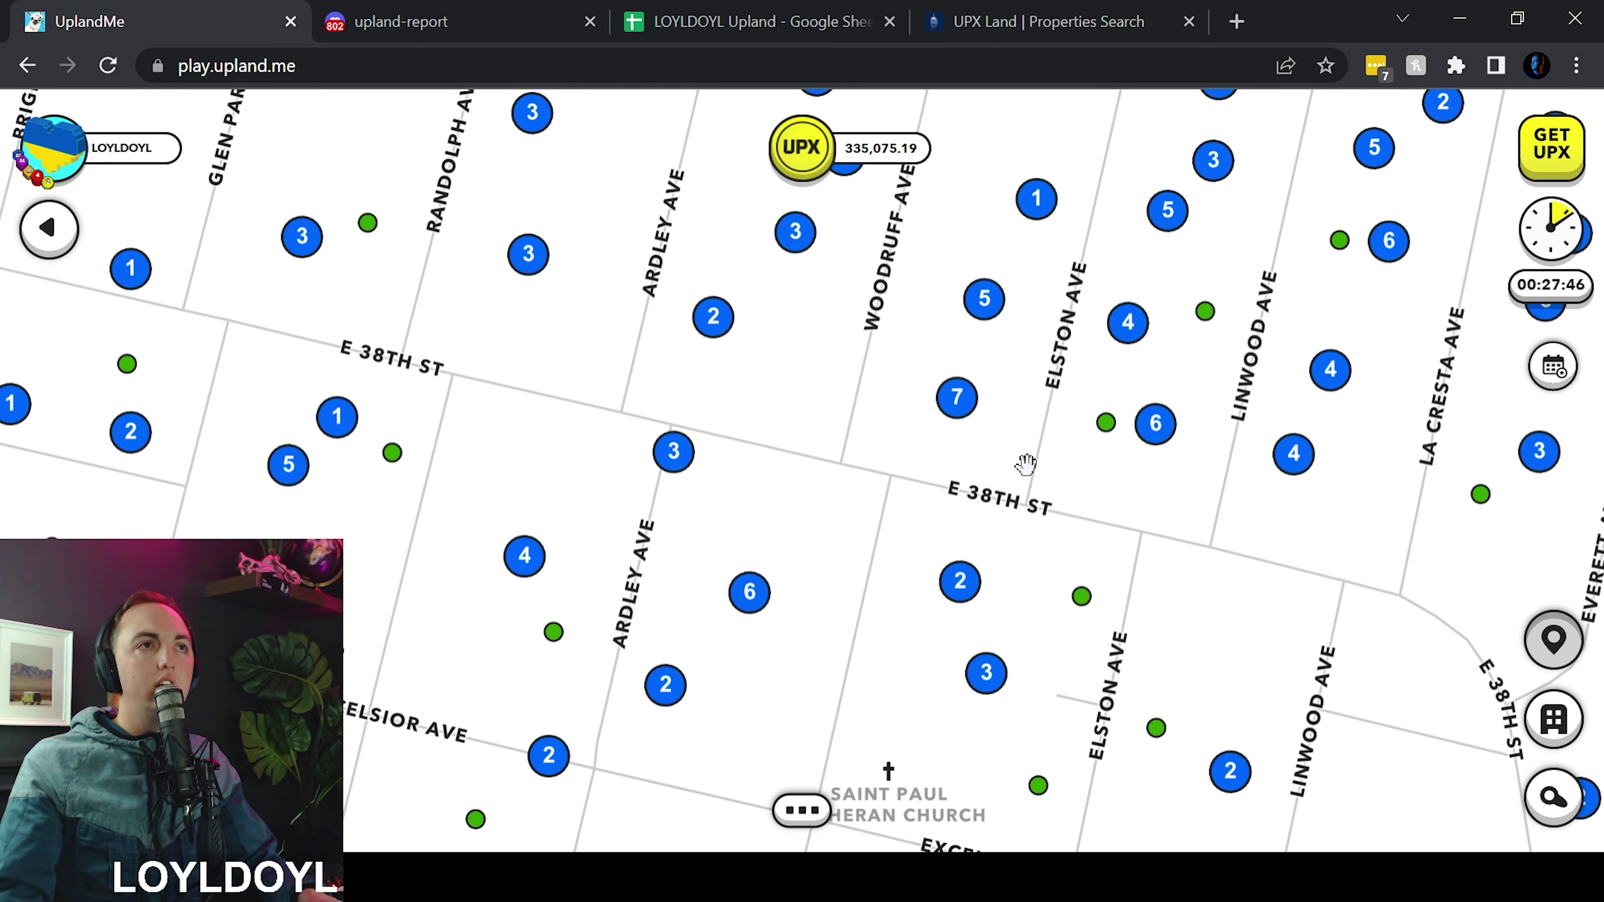
click(1536, 711)
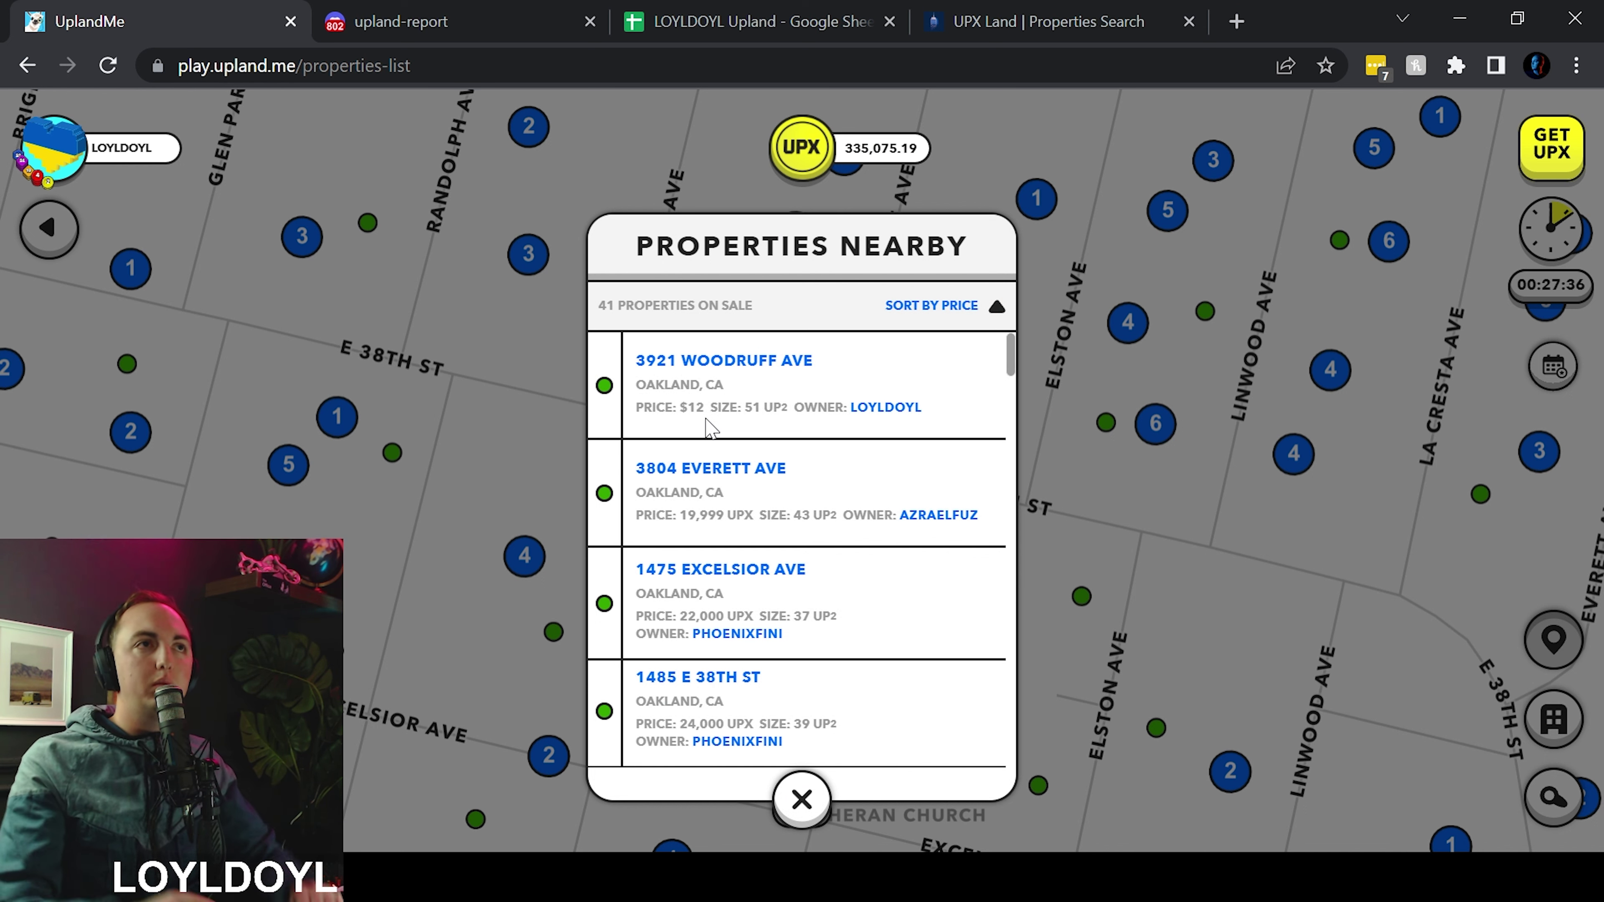
scroll(769, 509, down, 1)
scroll(770, 509, down, 1)
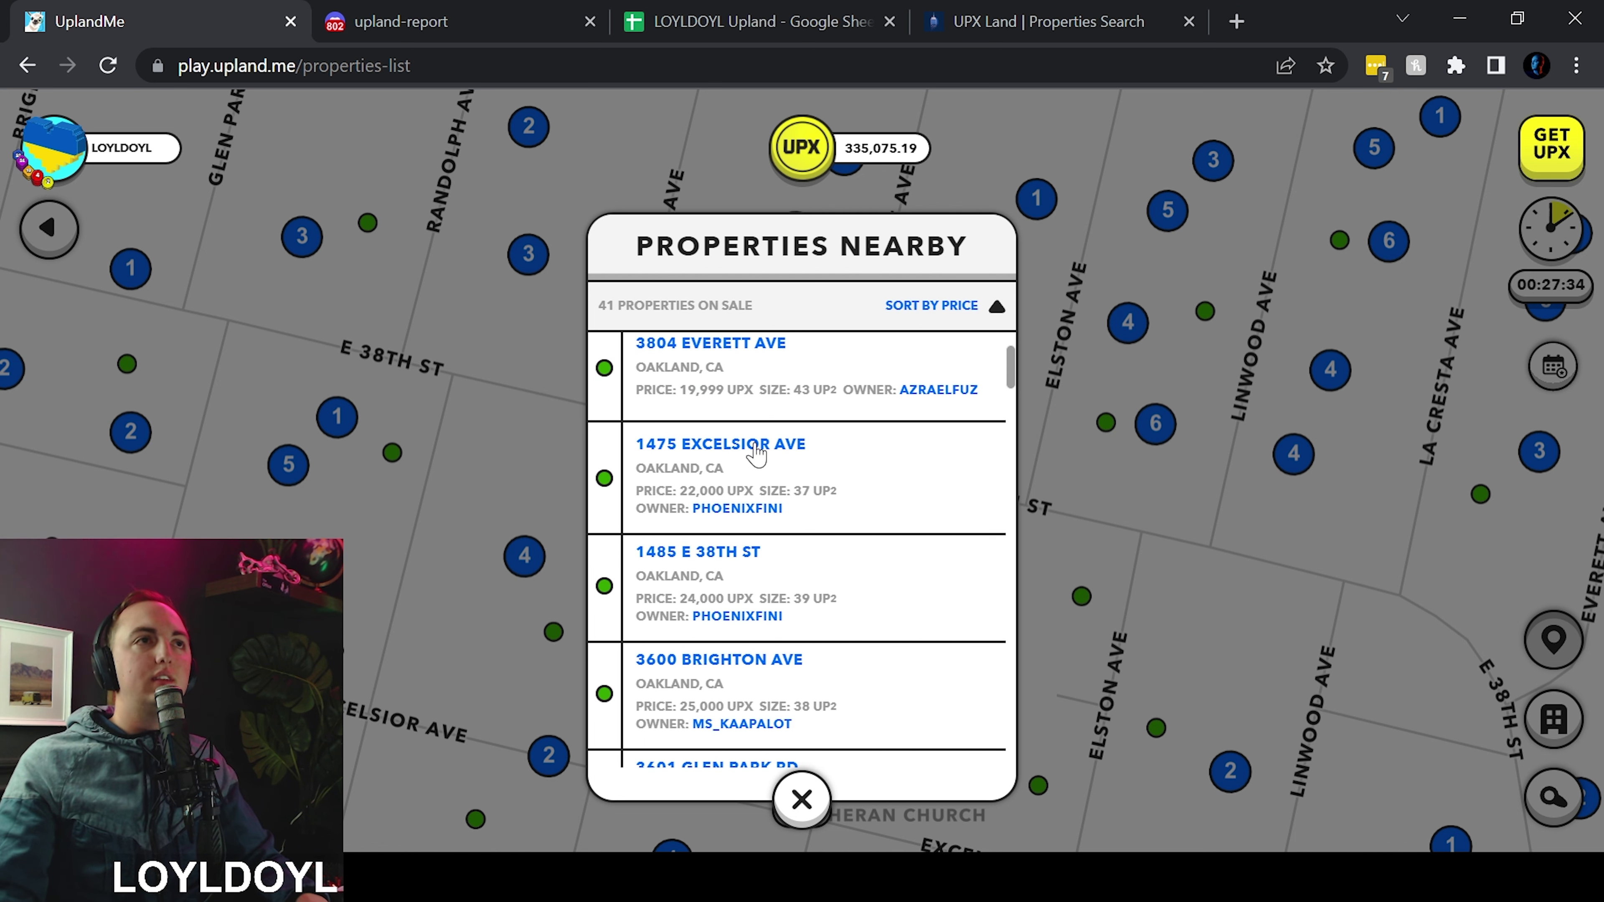
scroll(761, 456, up, 2)
scroll(761, 518, down, 2)
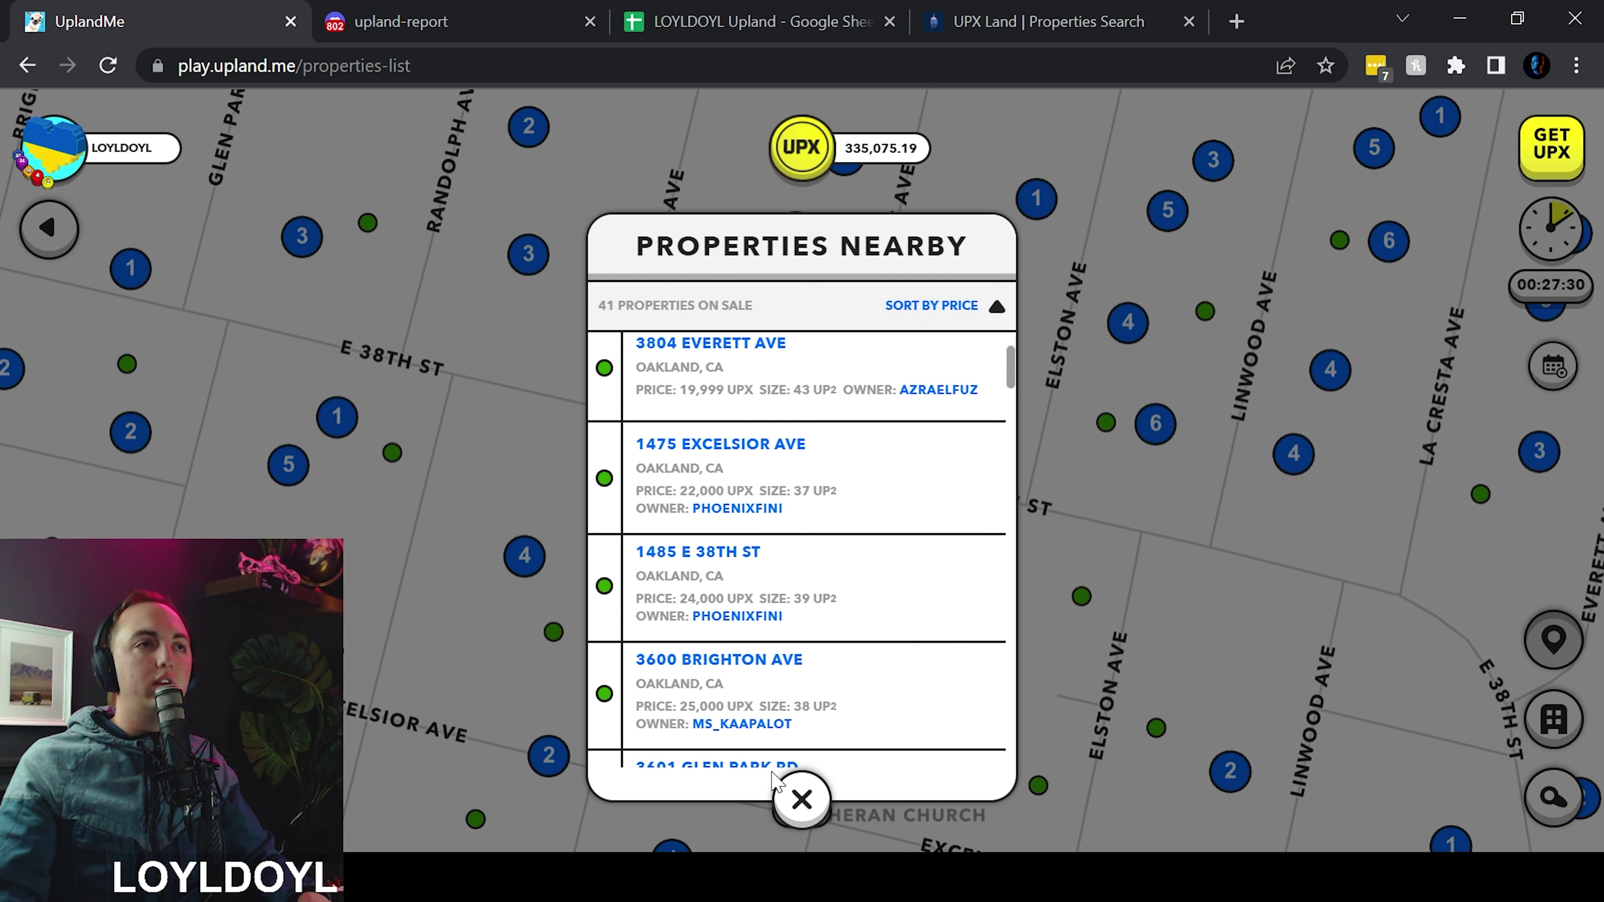
scroll(795, 632, up, 1)
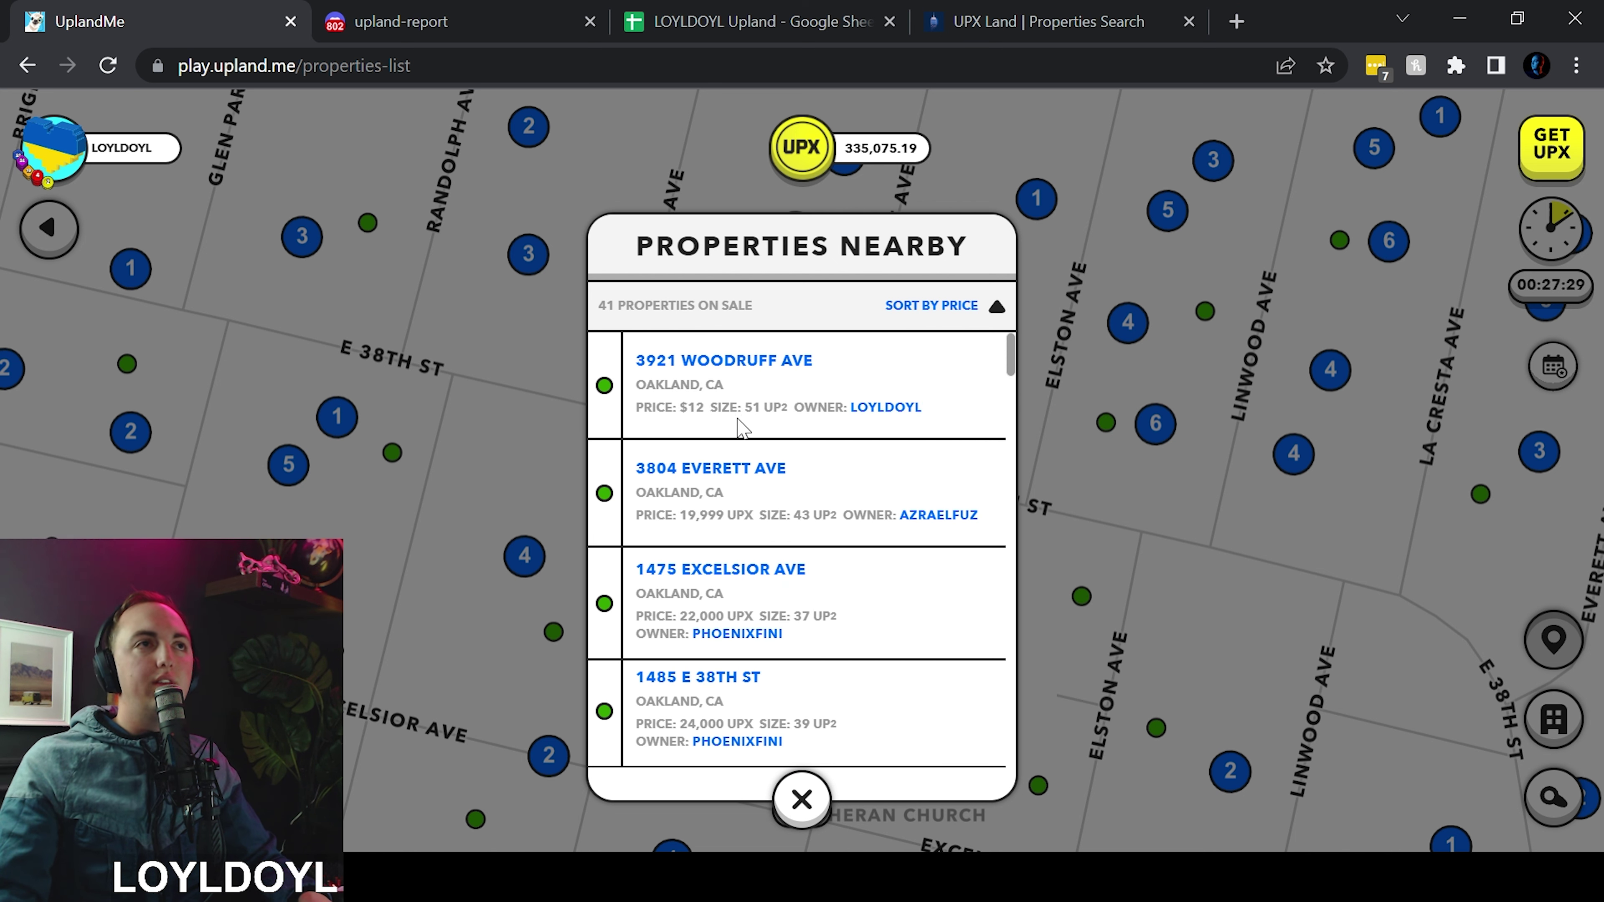
click(800, 801)
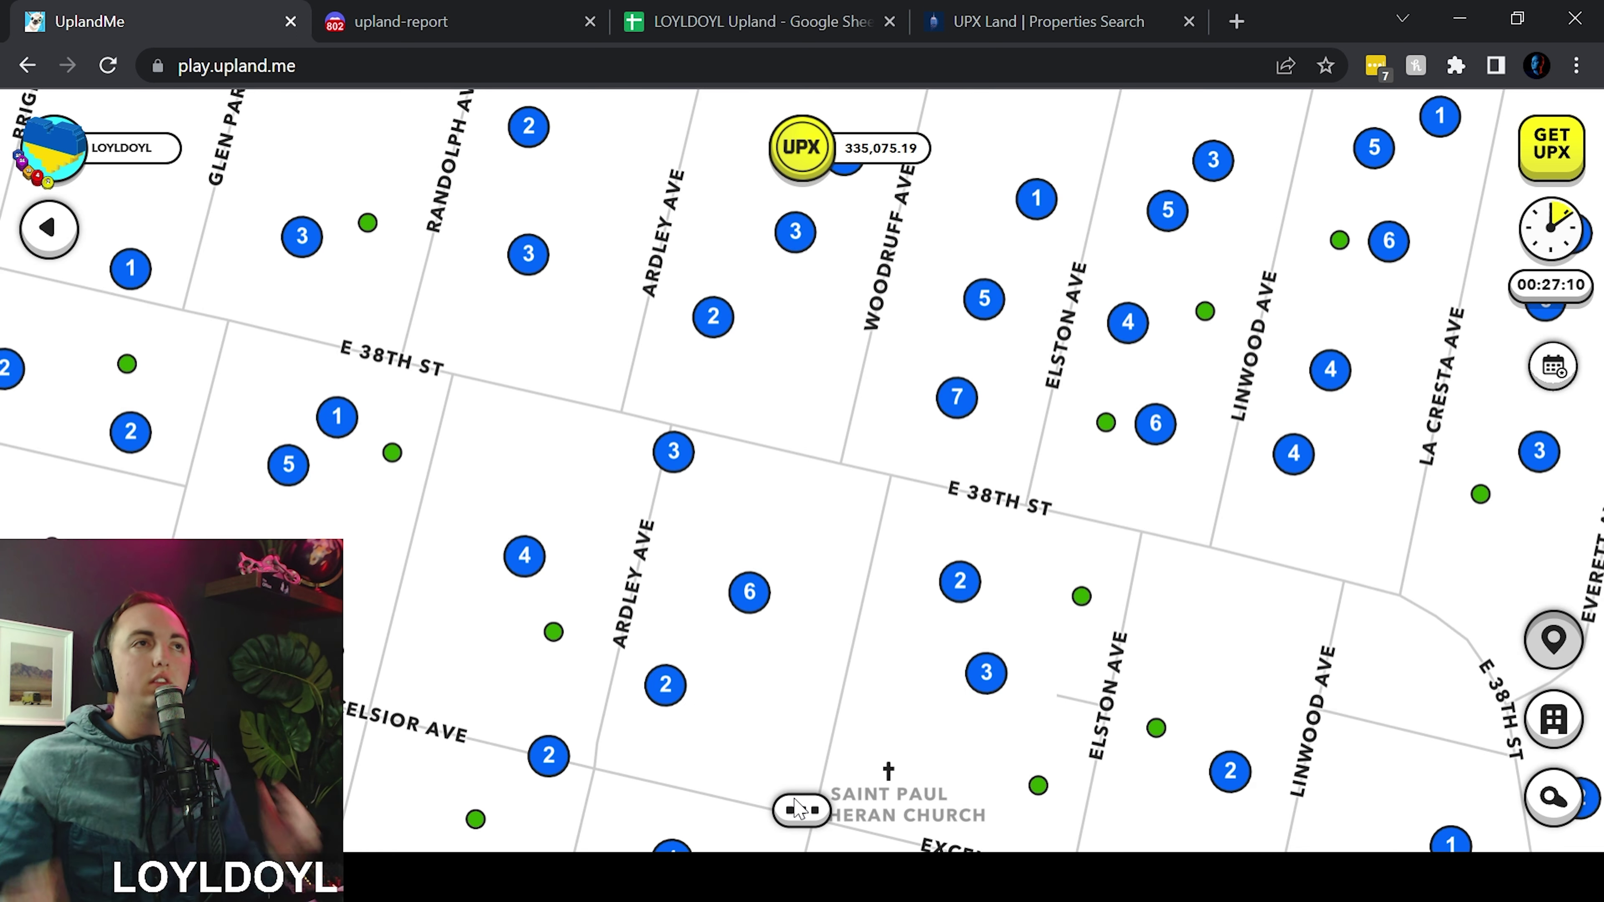
Examine the Glenview property blocks between E 38th St and Hampel St on the map
scroll(990, 517, up, 5)
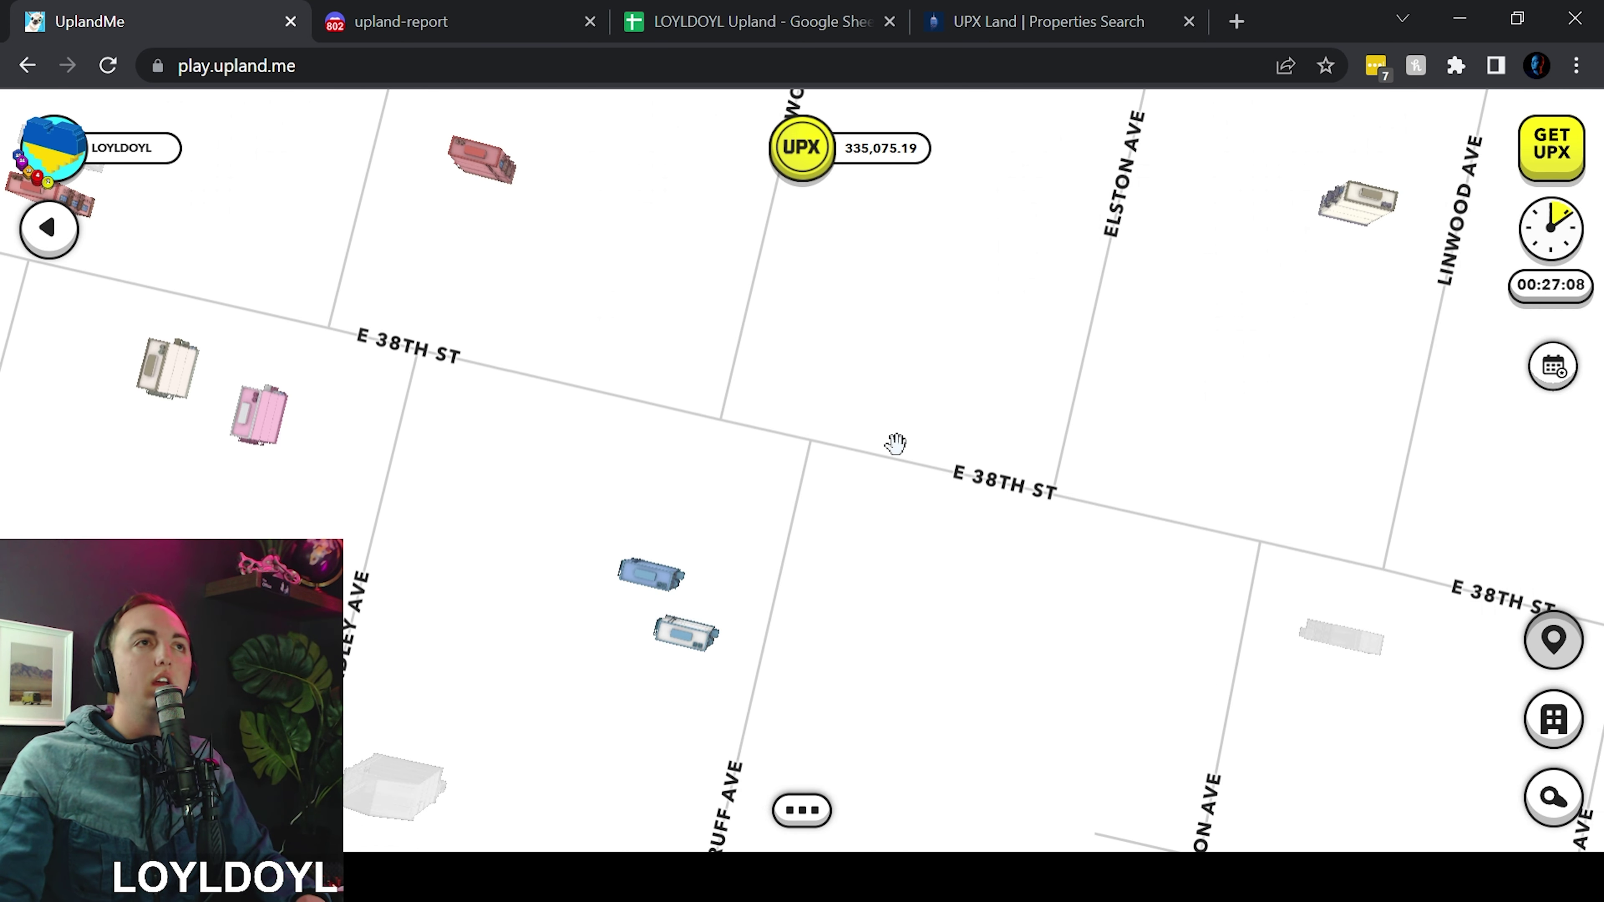
scroll(874, 582, down, 3)
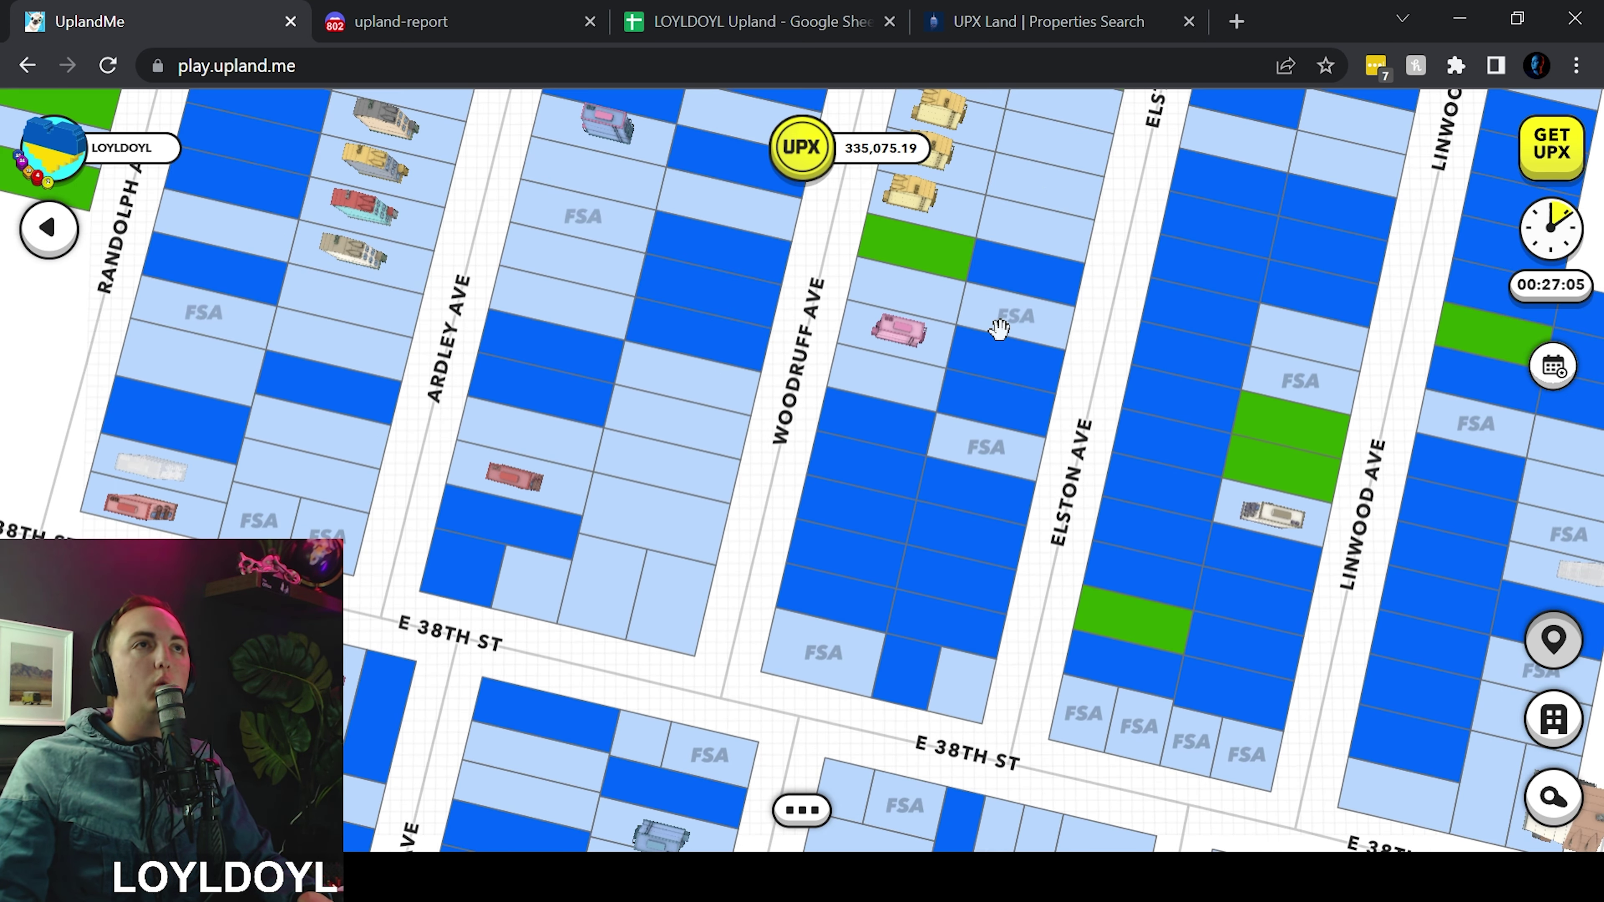
scroll(1000, 328, down, 3)
drag(1014, 301, 977, 756)
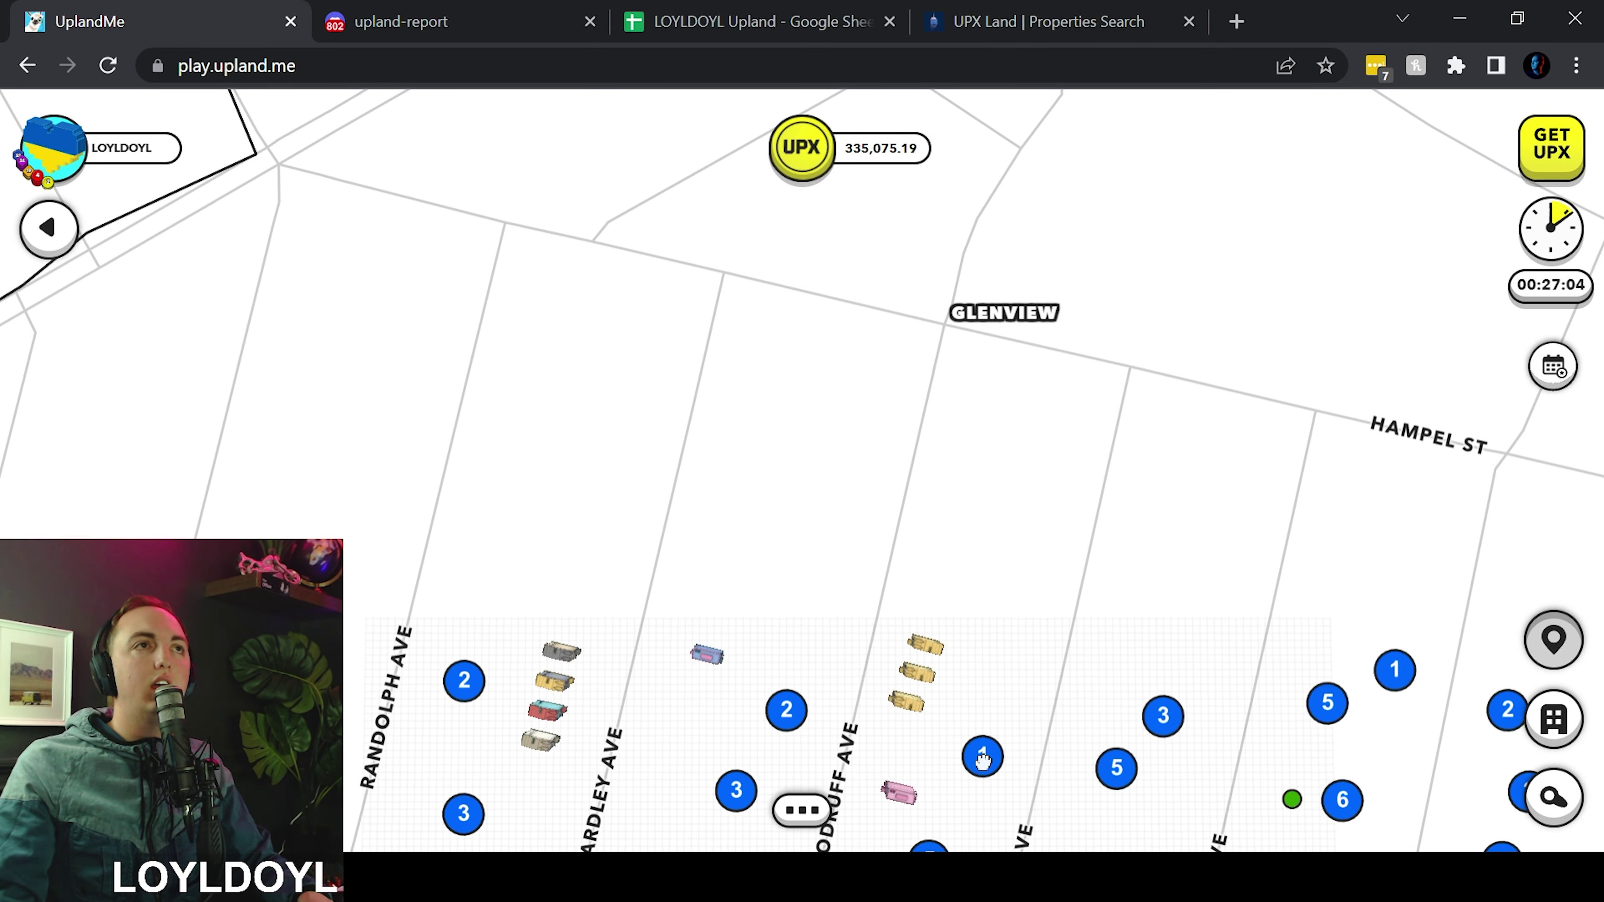
drag(1086, 531, 1024, 423)
scroll(1024, 423, up, 3)
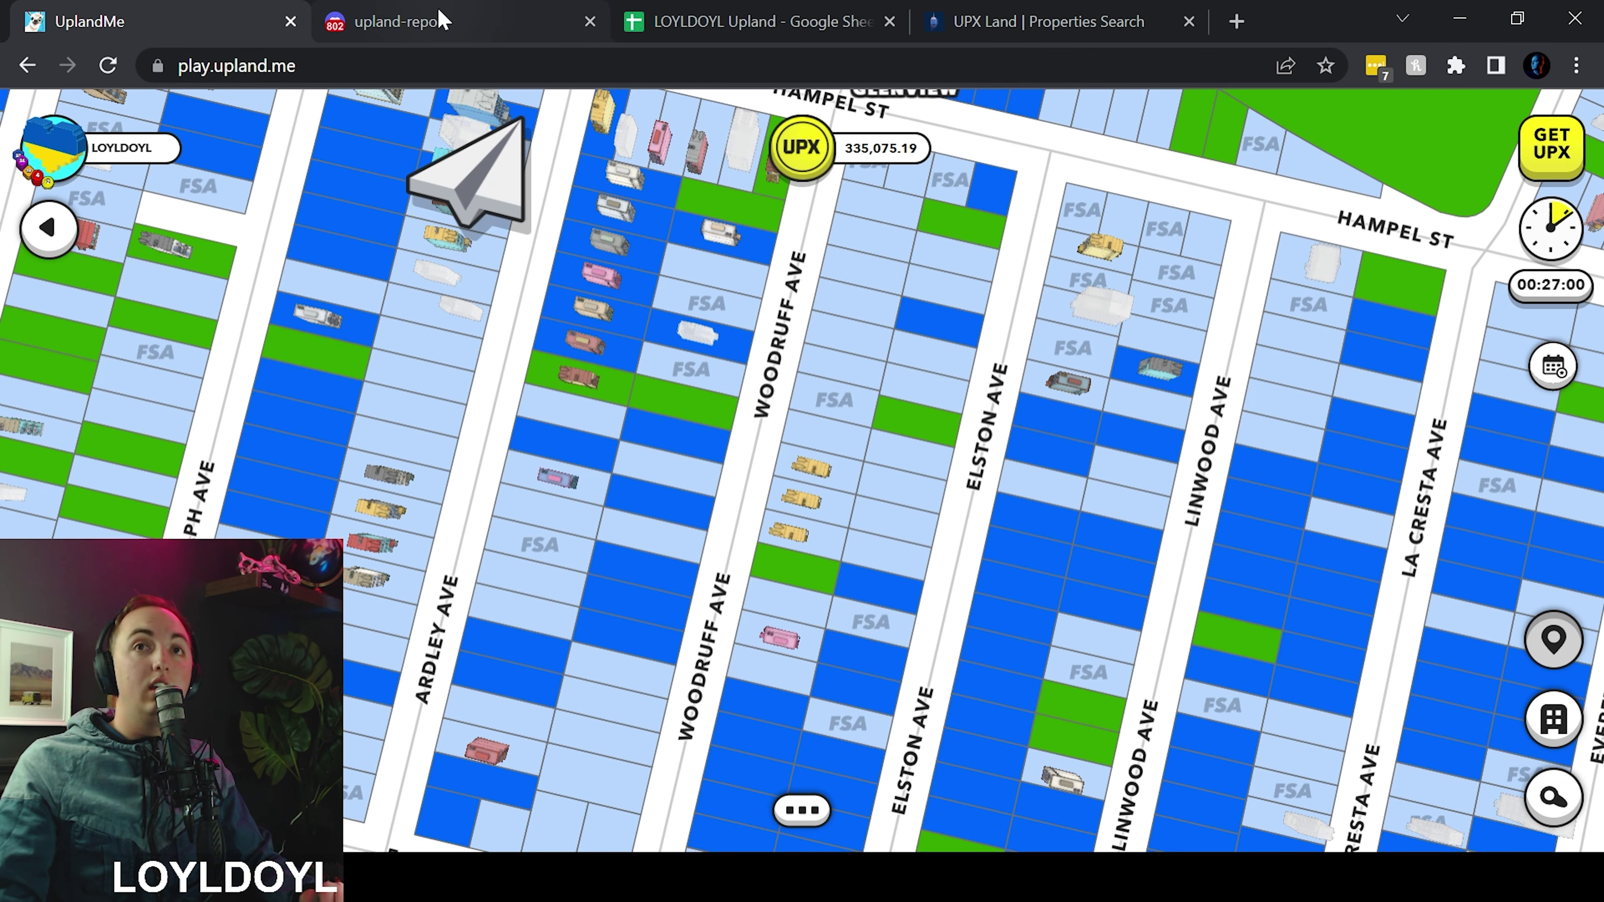
Switch to the upland-report Discord channel, review Oakland's spark top10 neighborhood building ranking, and highlight Glenview's Spark value
click(444, 24)
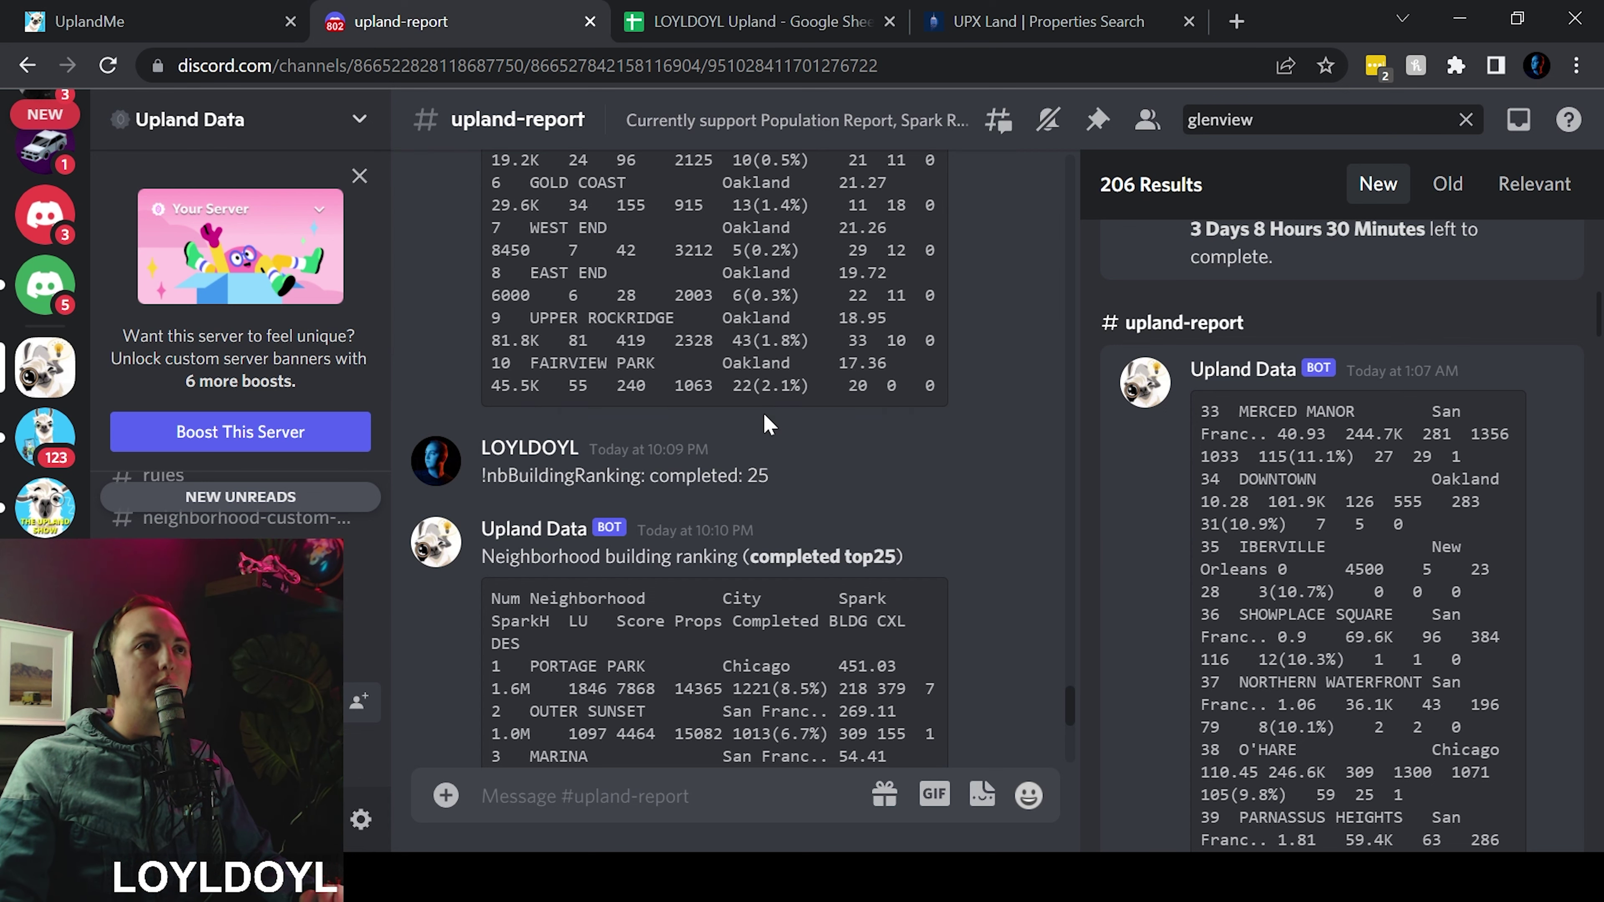
scroll(767, 423, up, 10)
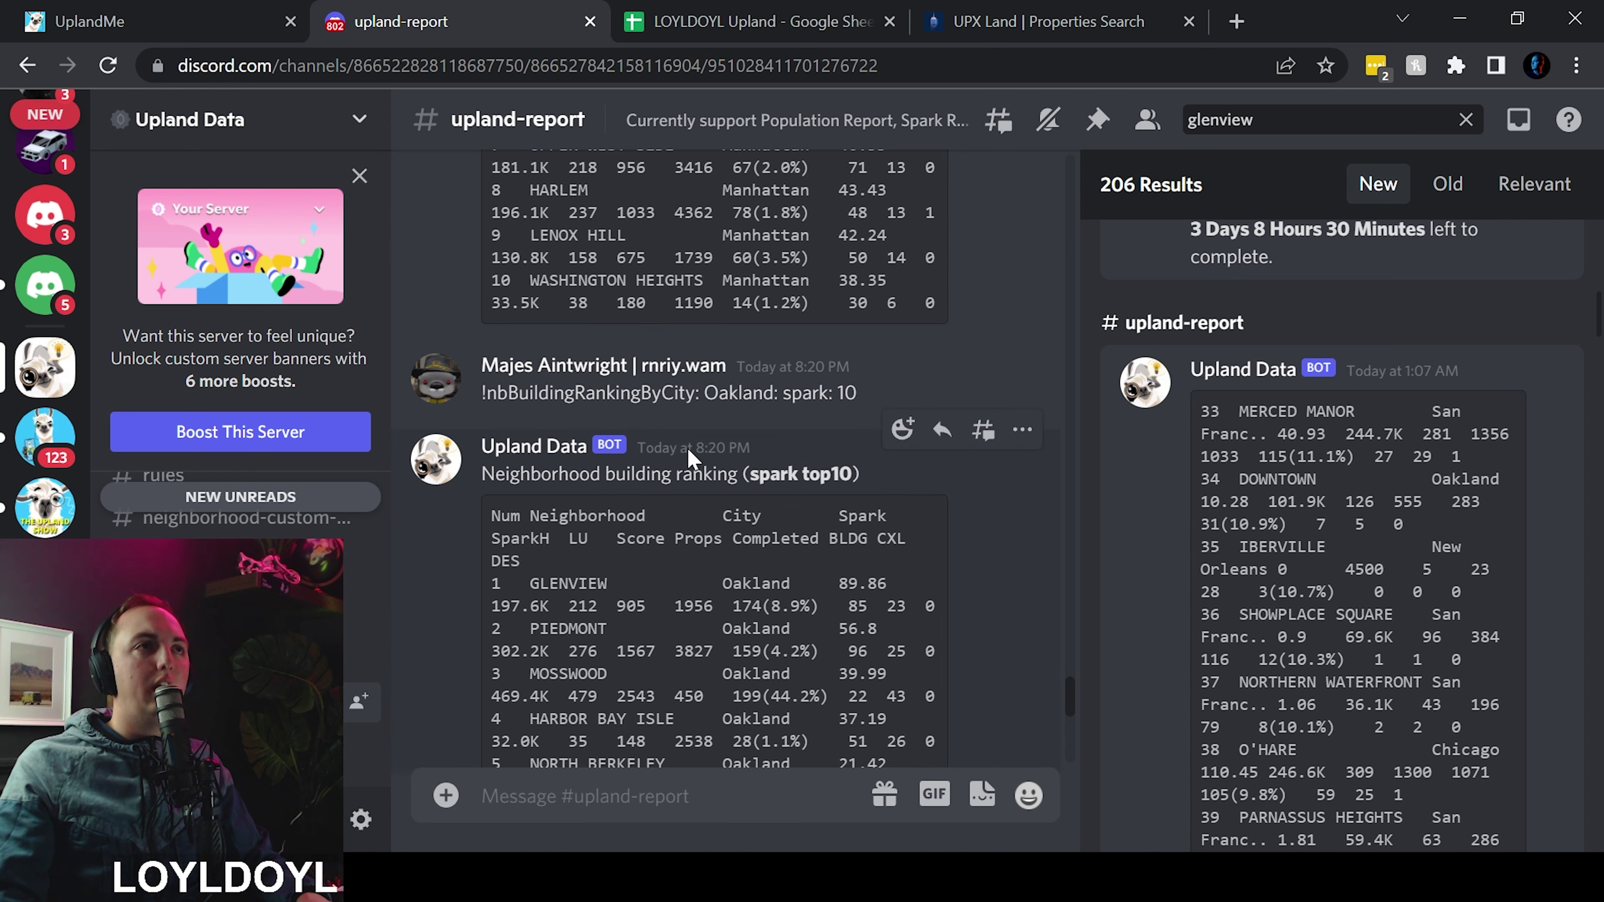
scroll(695, 458, up, 2)
scroll(695, 452, down, 3)
scroll(695, 452, down, 4)
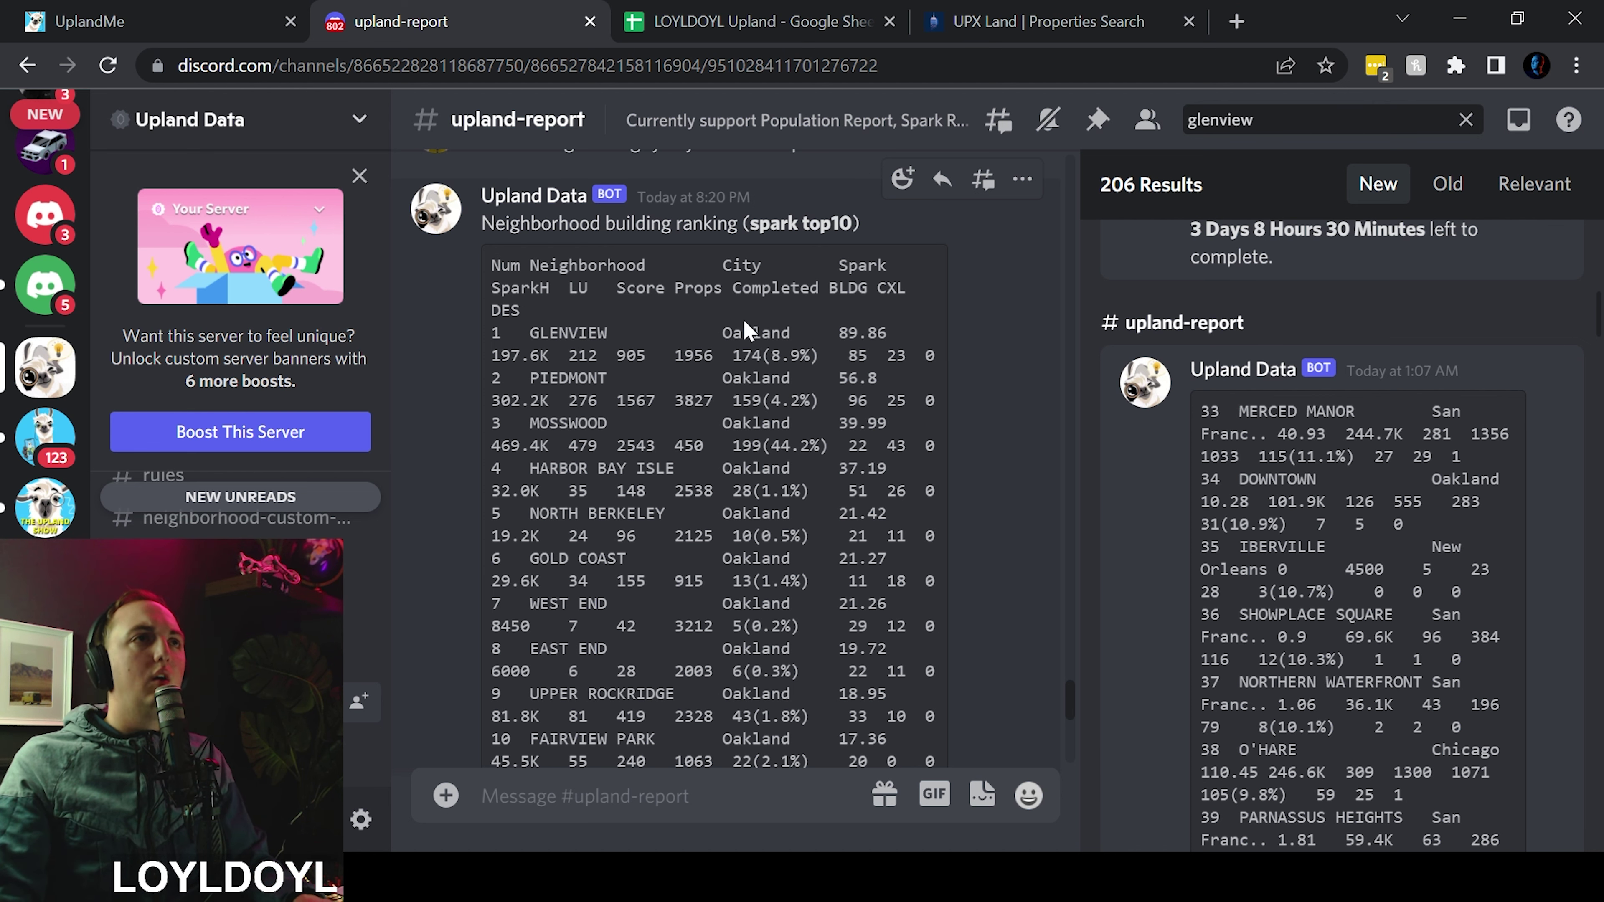
scroll(743, 317, up, 4)
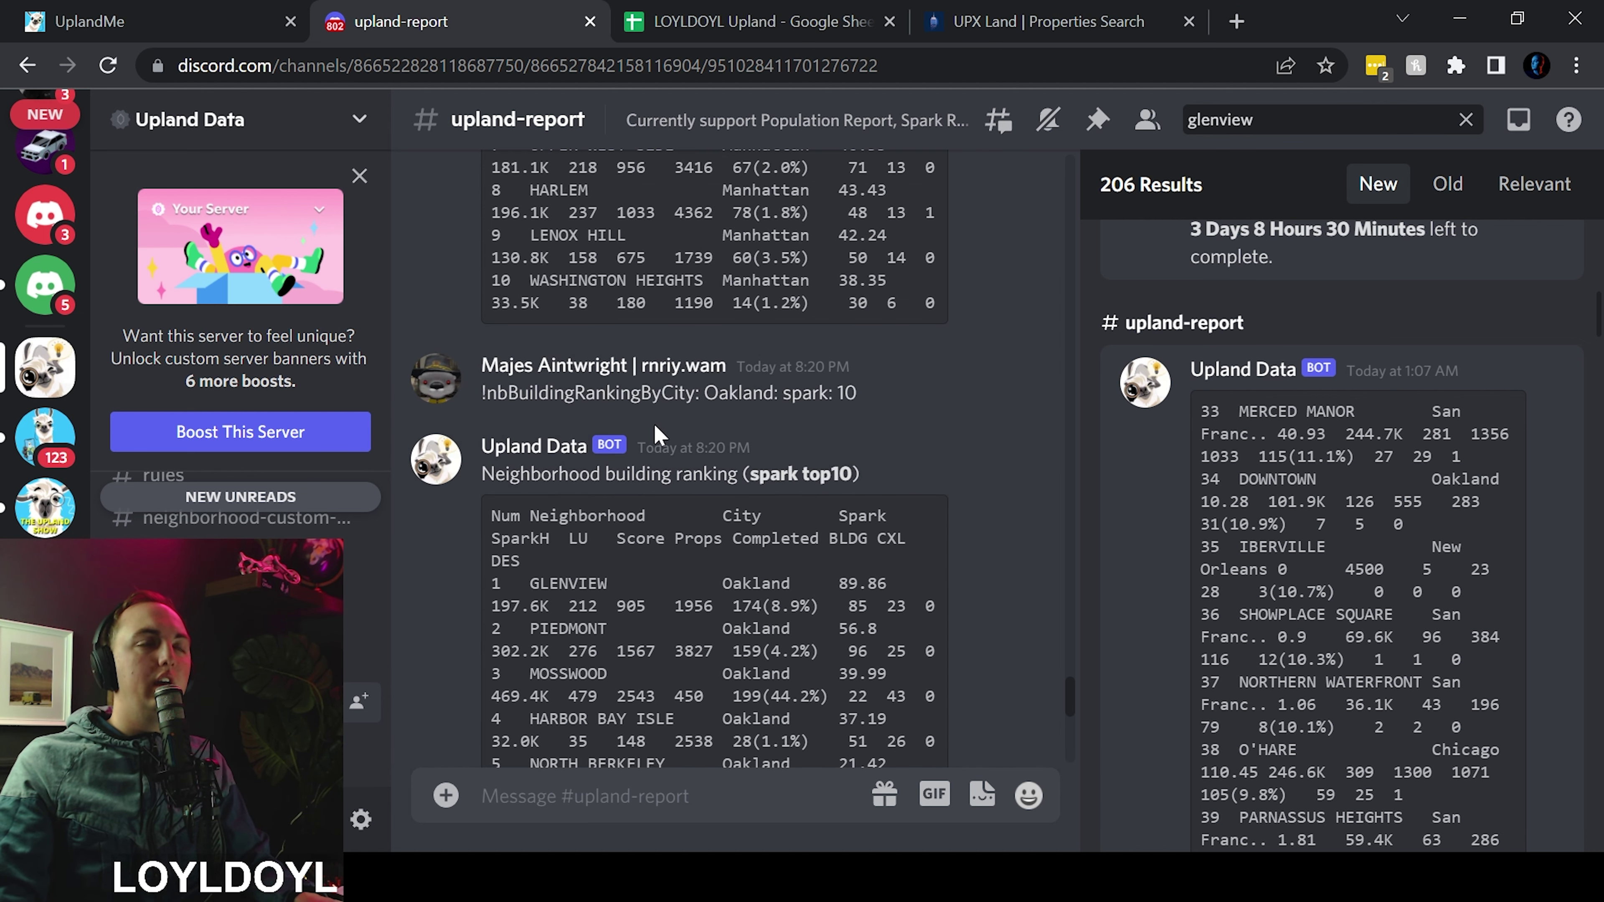
scroll(707, 433, down, 2)
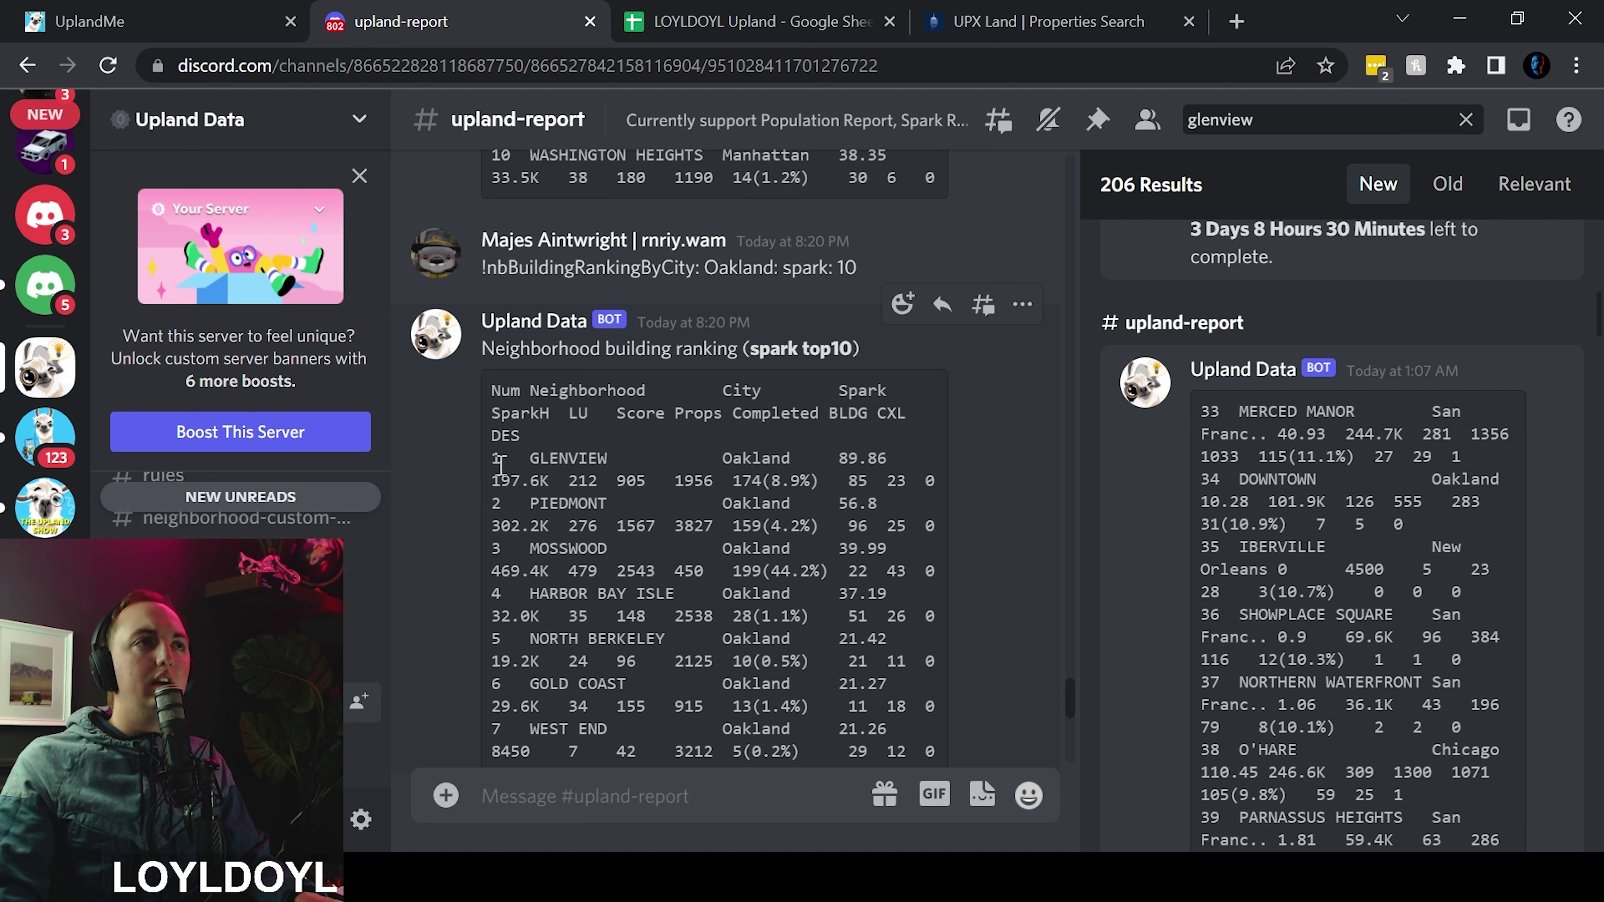
scroll(632, 456, down, 2)
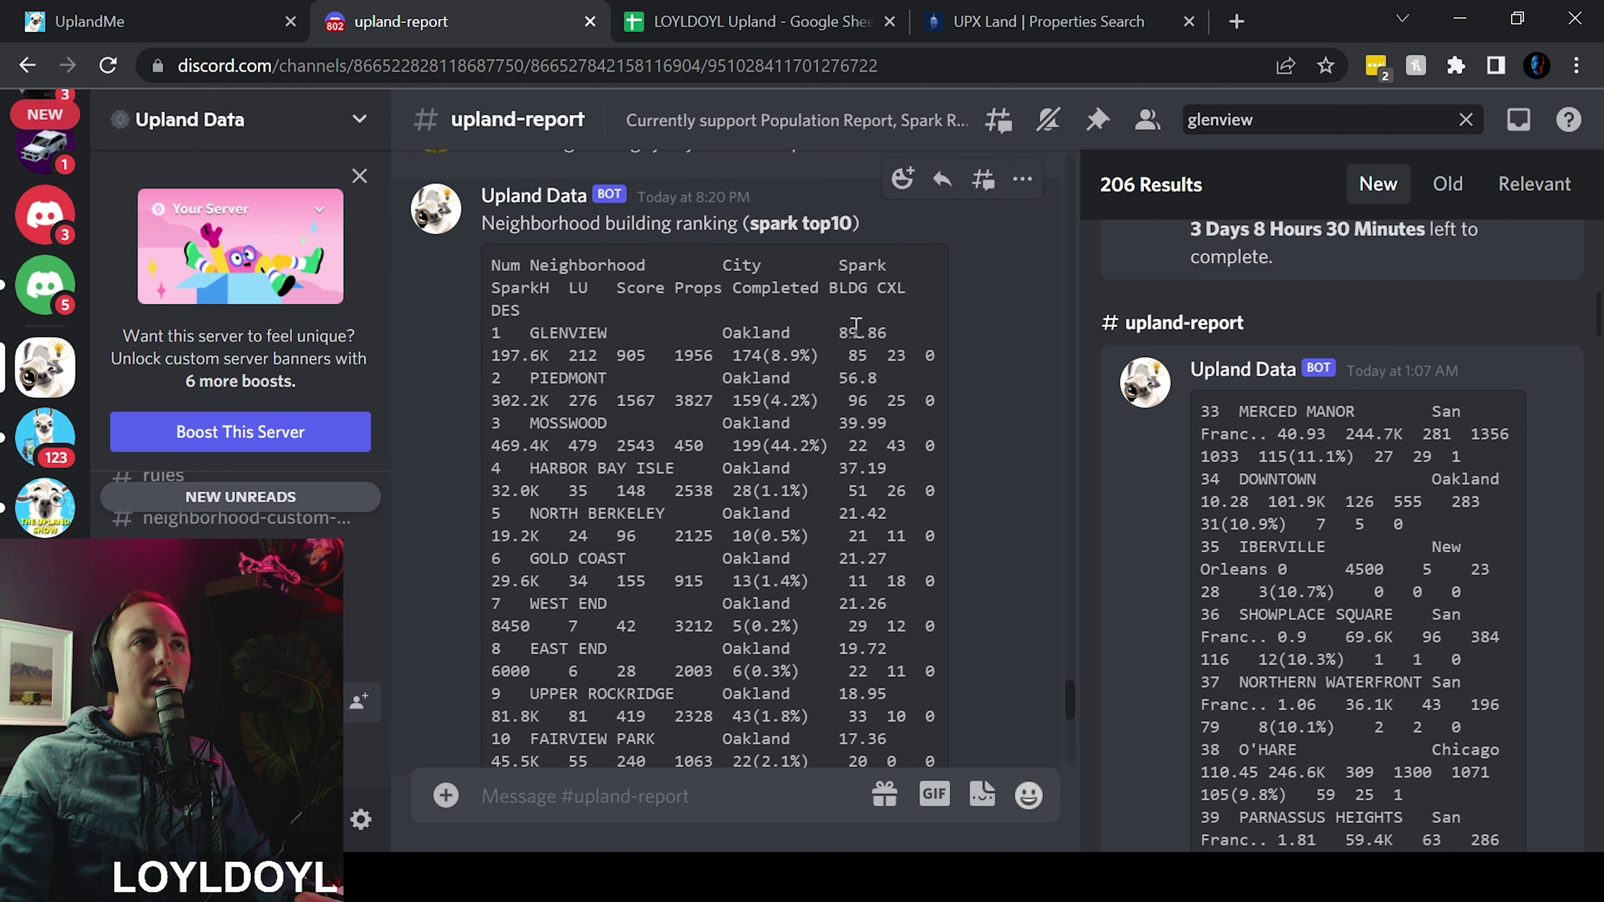
scroll(856, 325, up, 2)
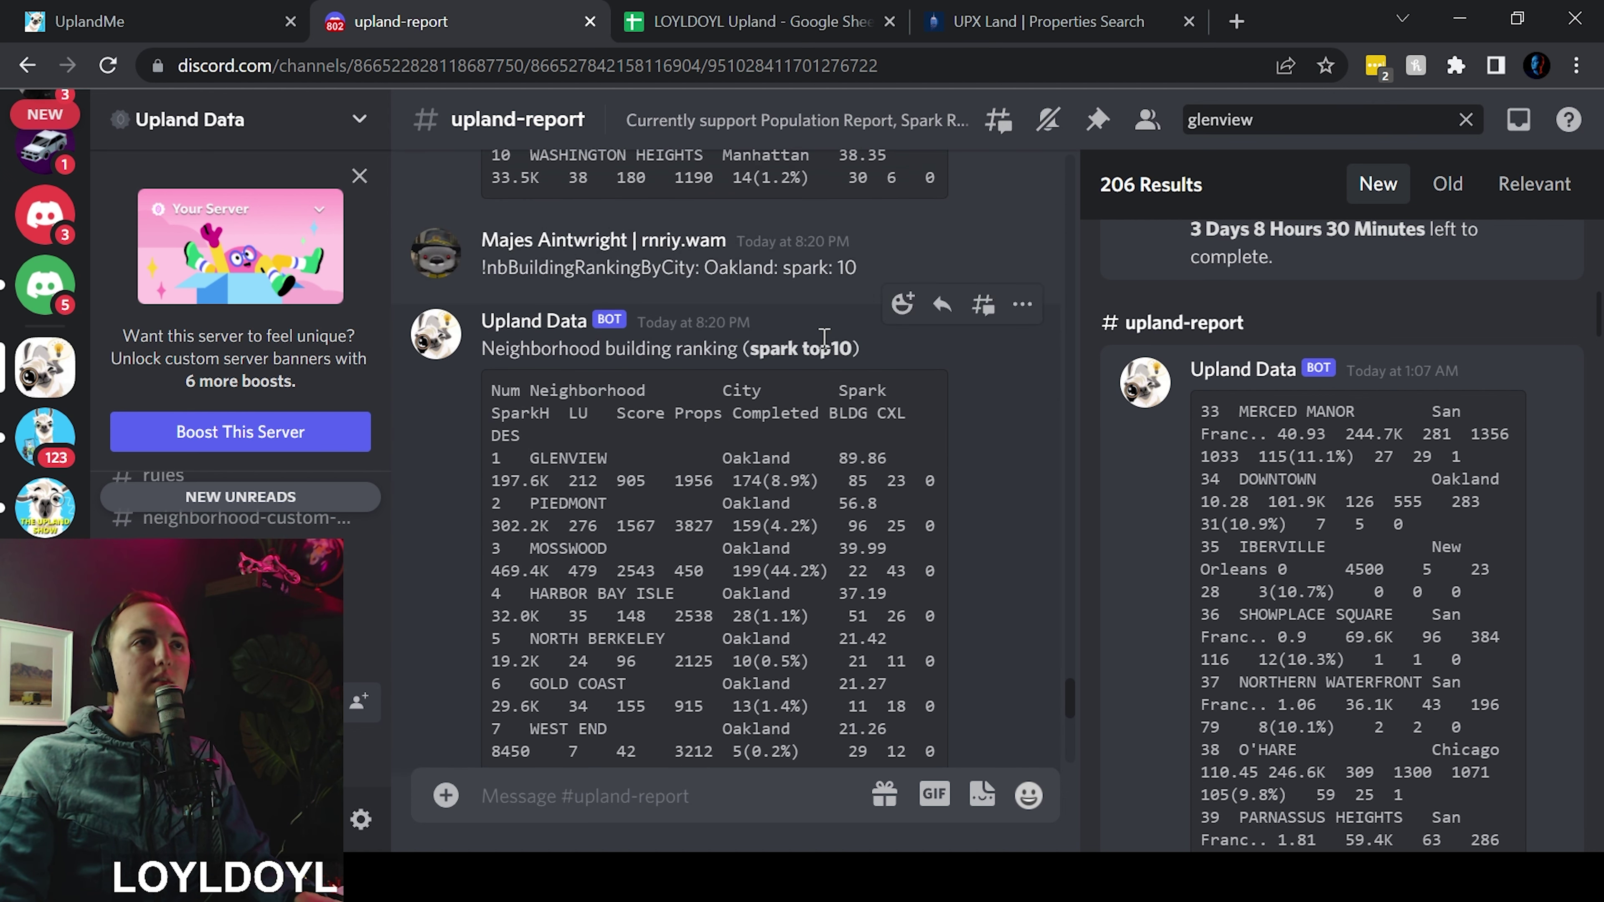
scroll(834, 392, down, 2)
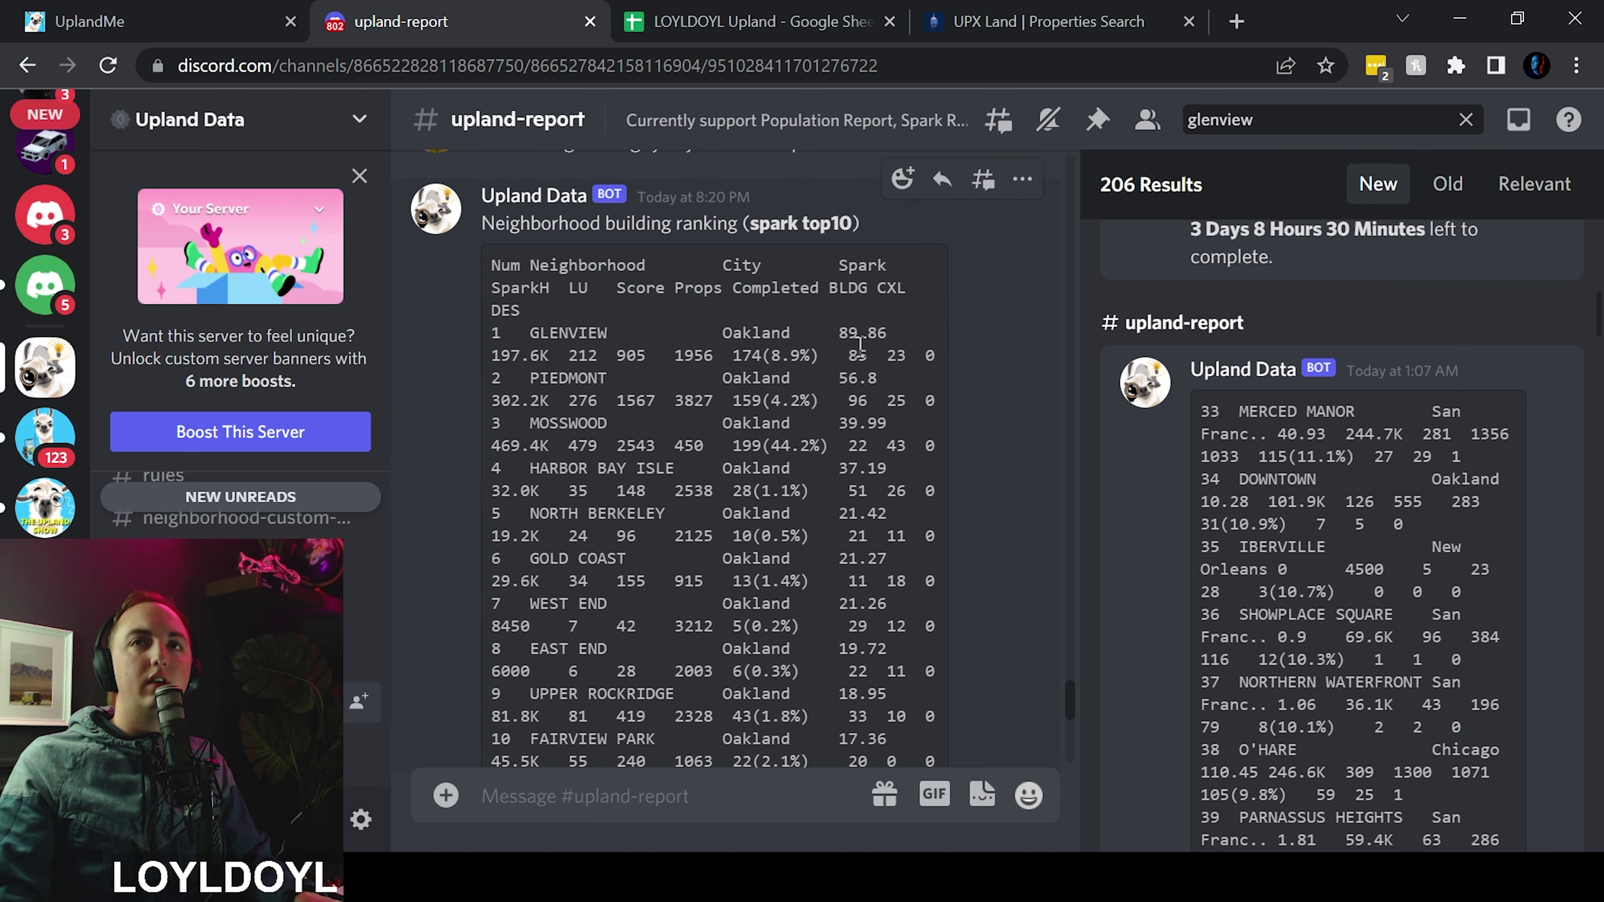
drag(833, 332, 910, 348)
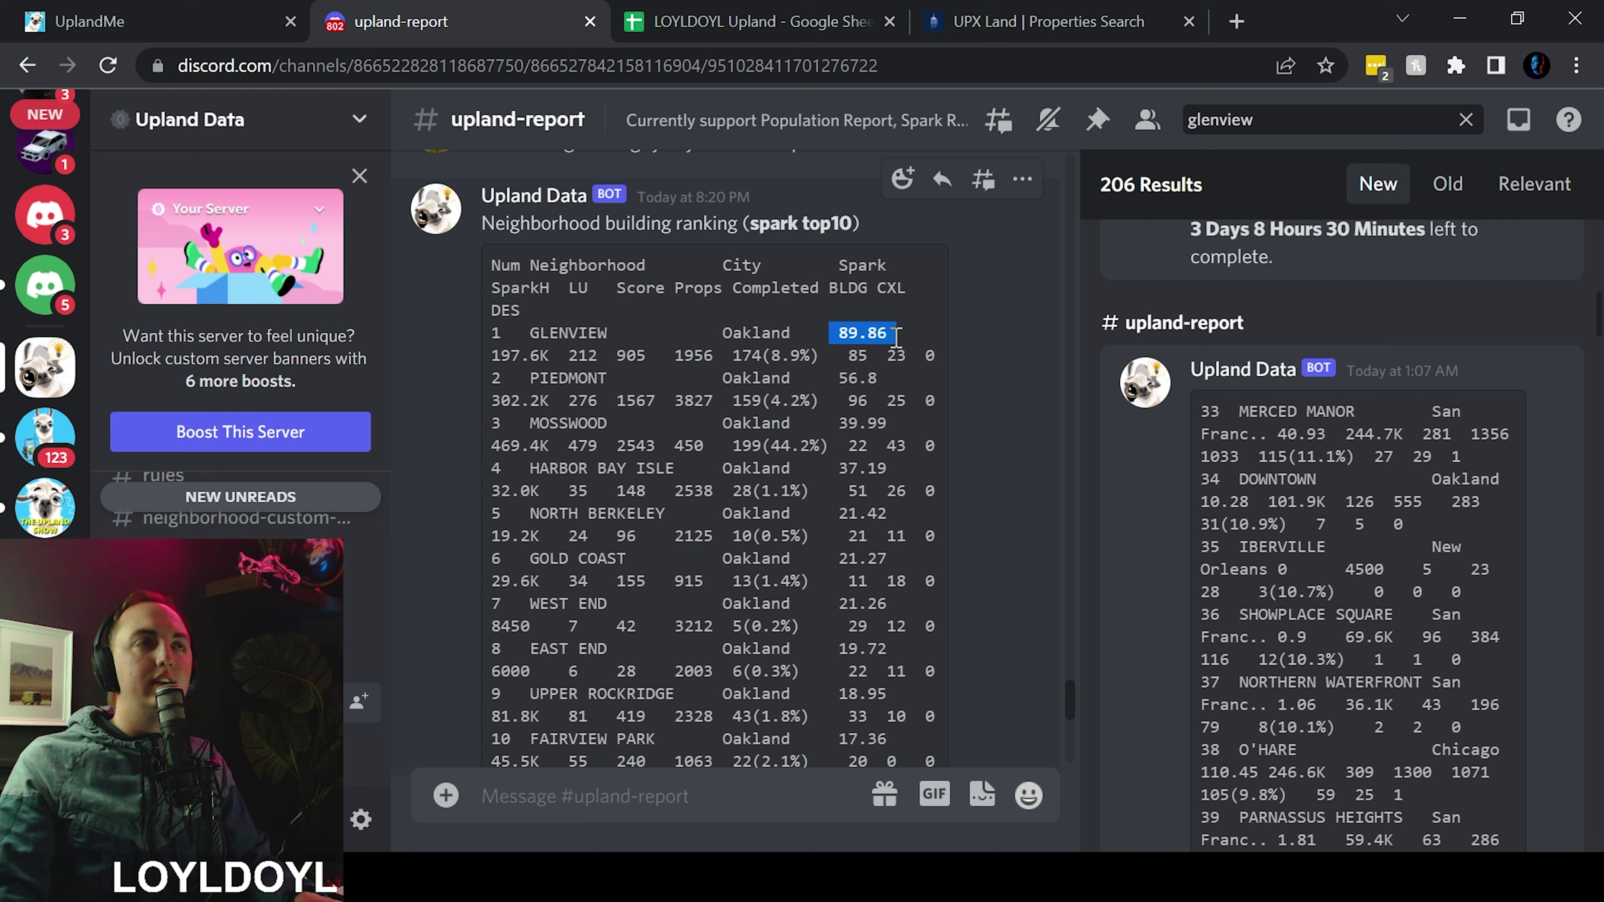
Highlight Piedmont's Spark value in the spark top10 ranking to compare it with Glenview's, then clear the selection
click(889, 377)
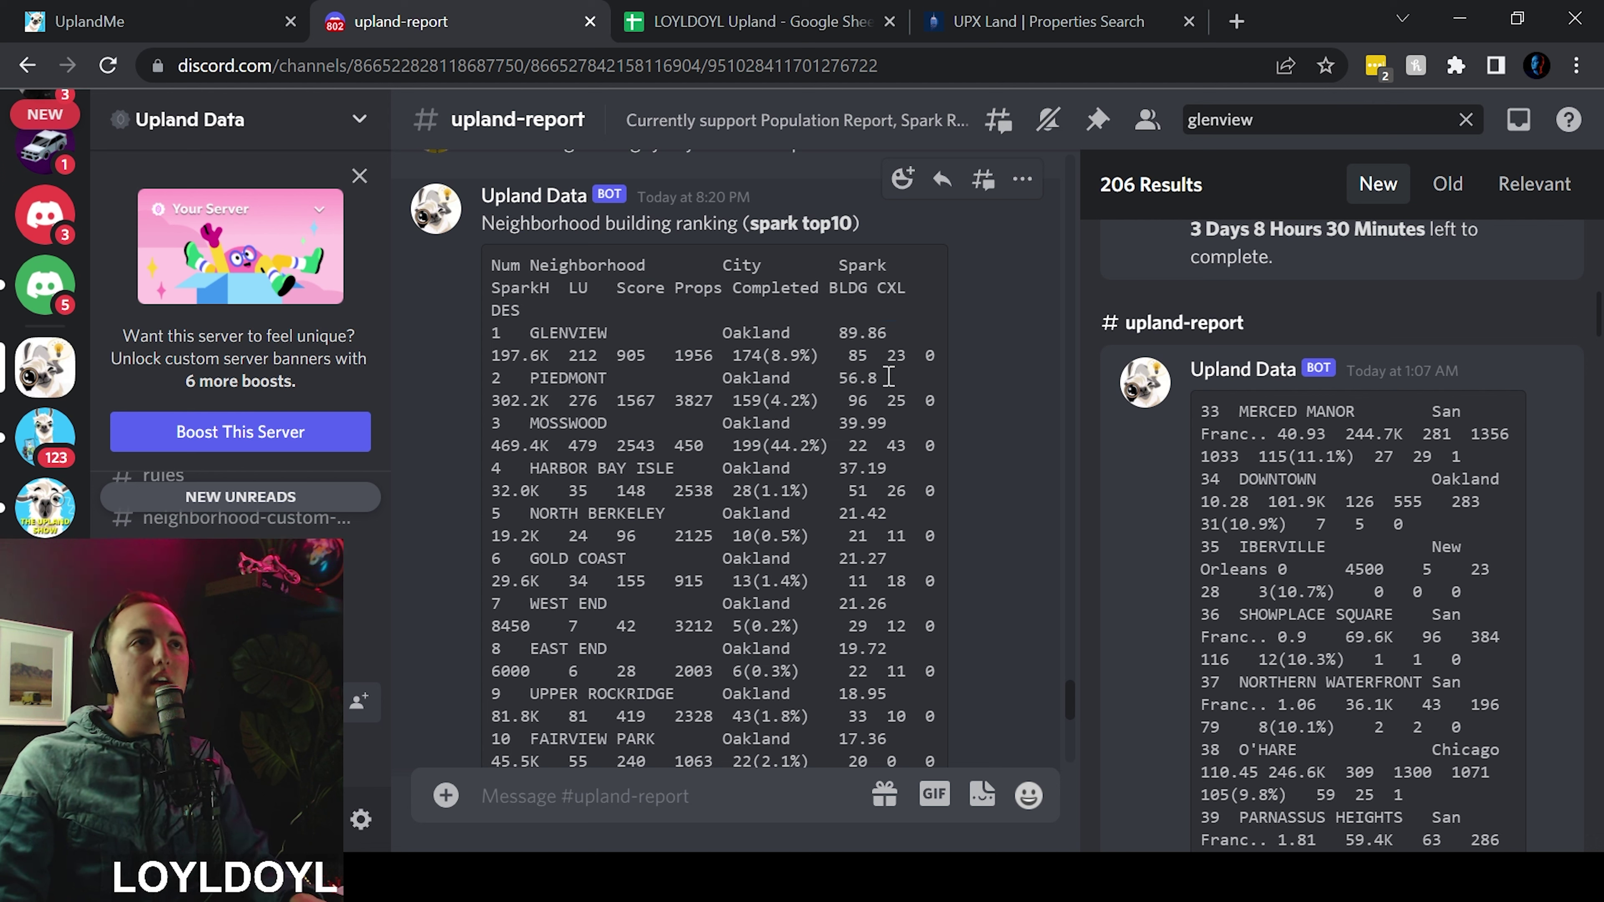
drag(888, 377, 842, 378)
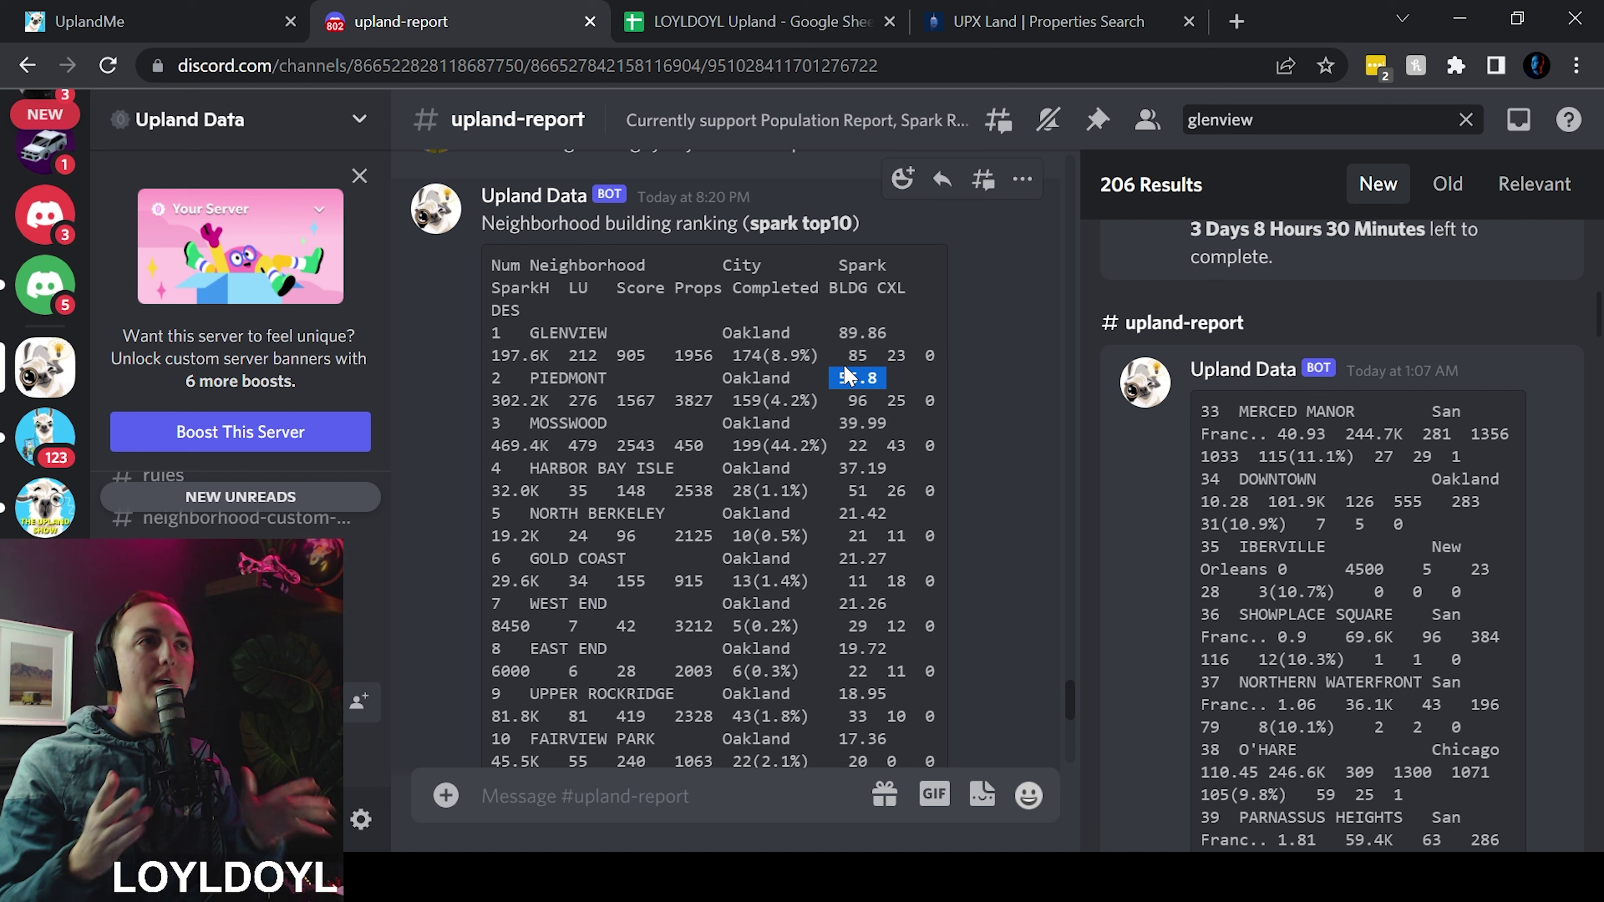
click(1037, 333)
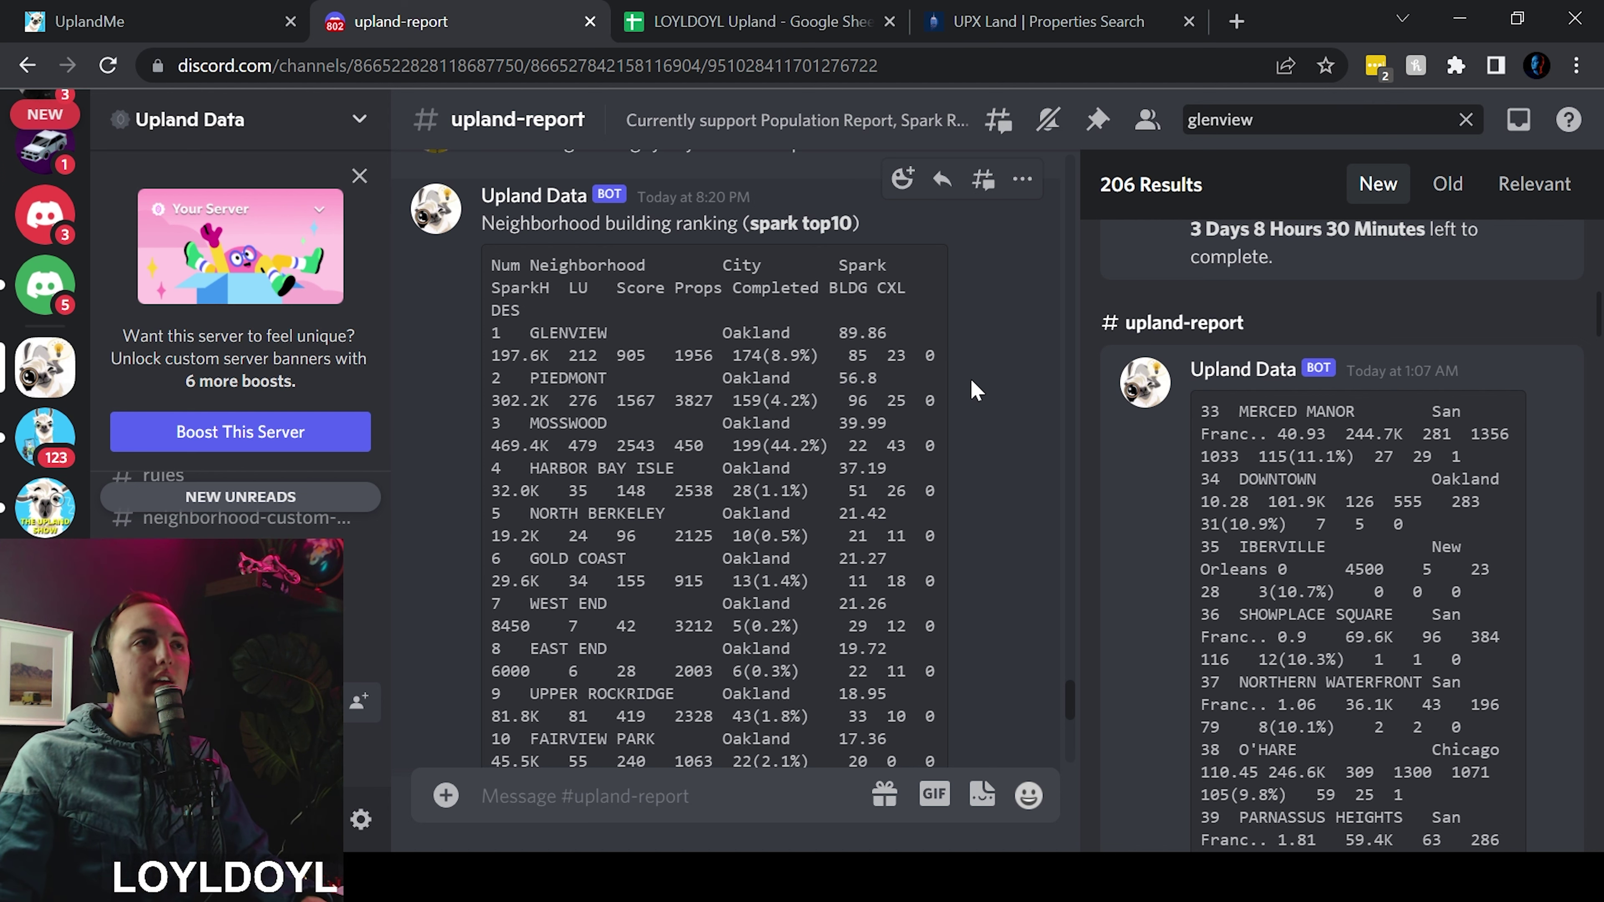
Review the start of the completed top25 building ranking, highlighting "completed" in its request and Portage Park's completed building figure
scroll(983, 382, down, 4)
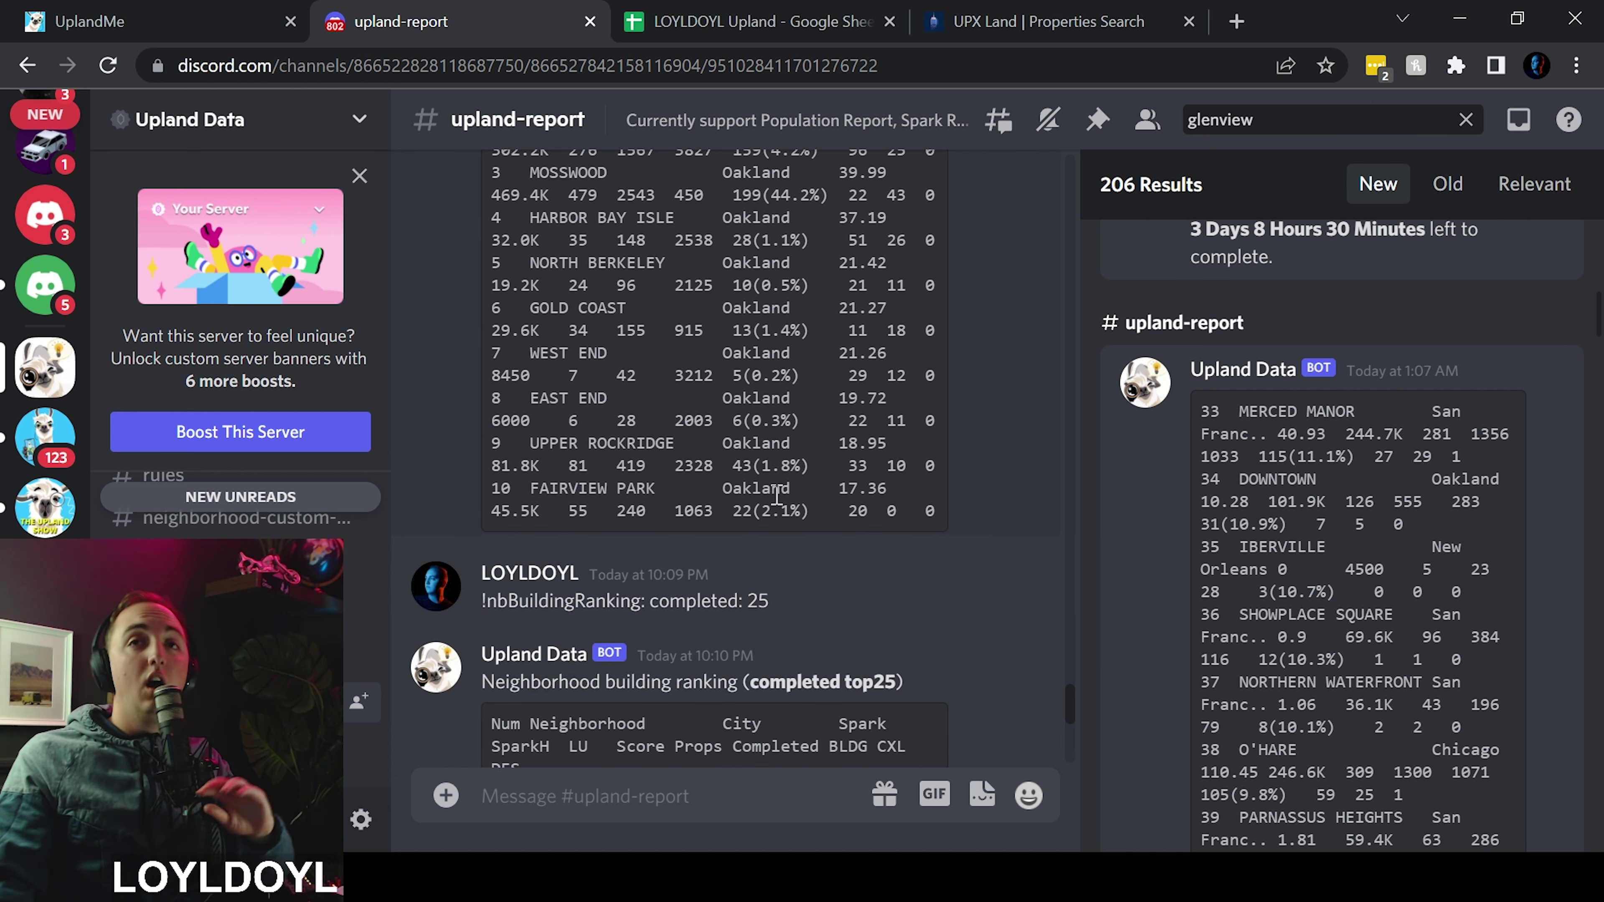
scroll(777, 496, down, 2)
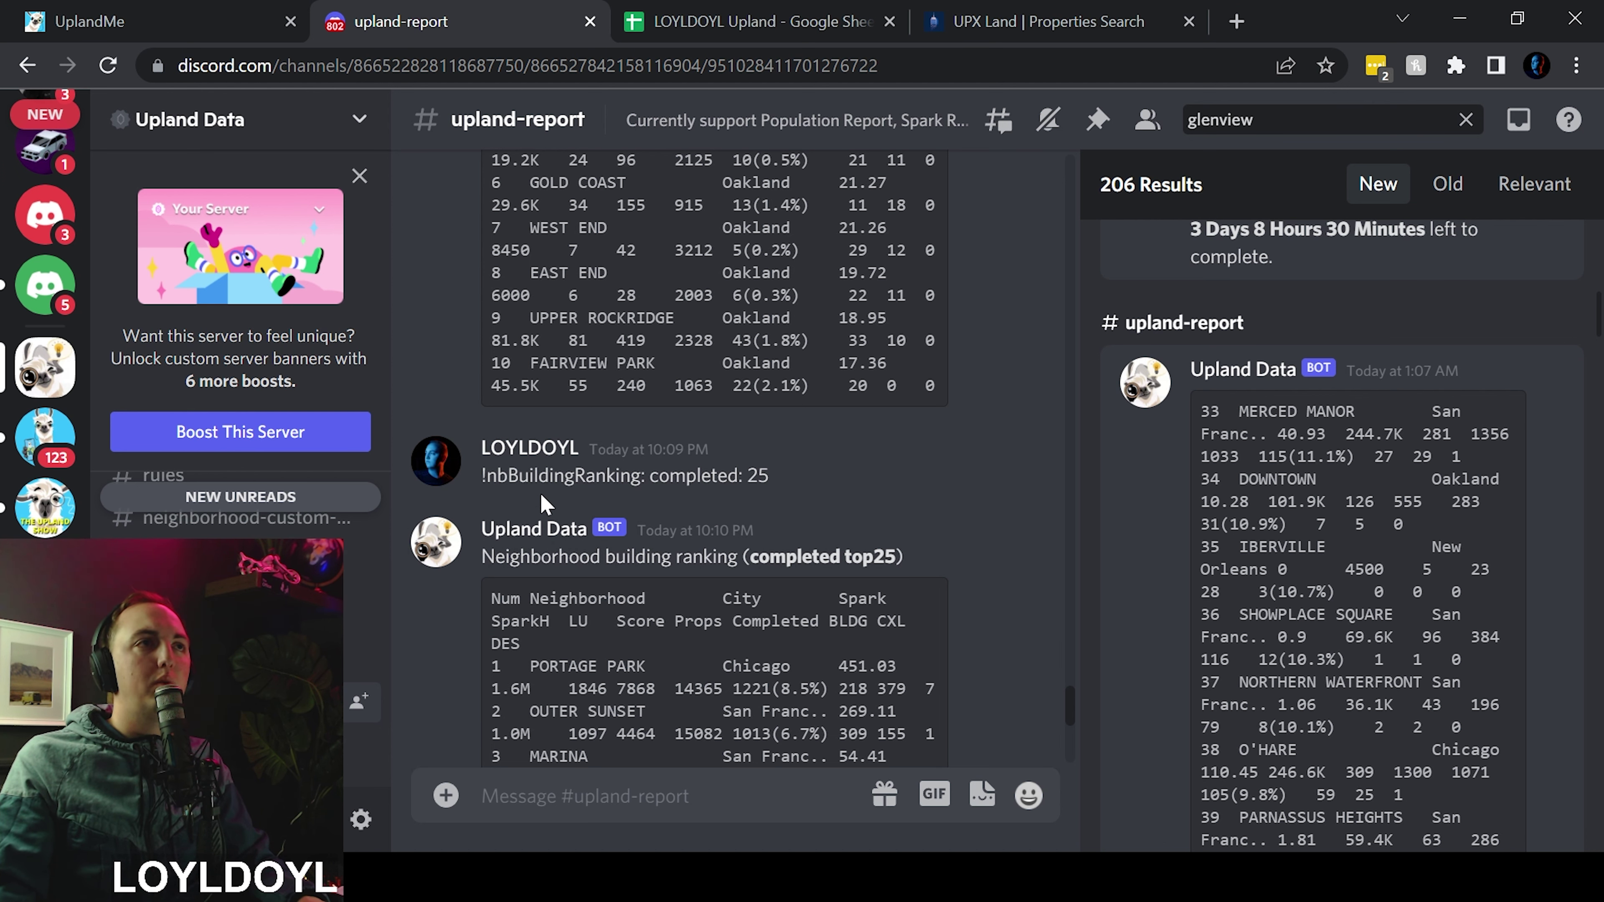
scroll(599, 531, down, 2)
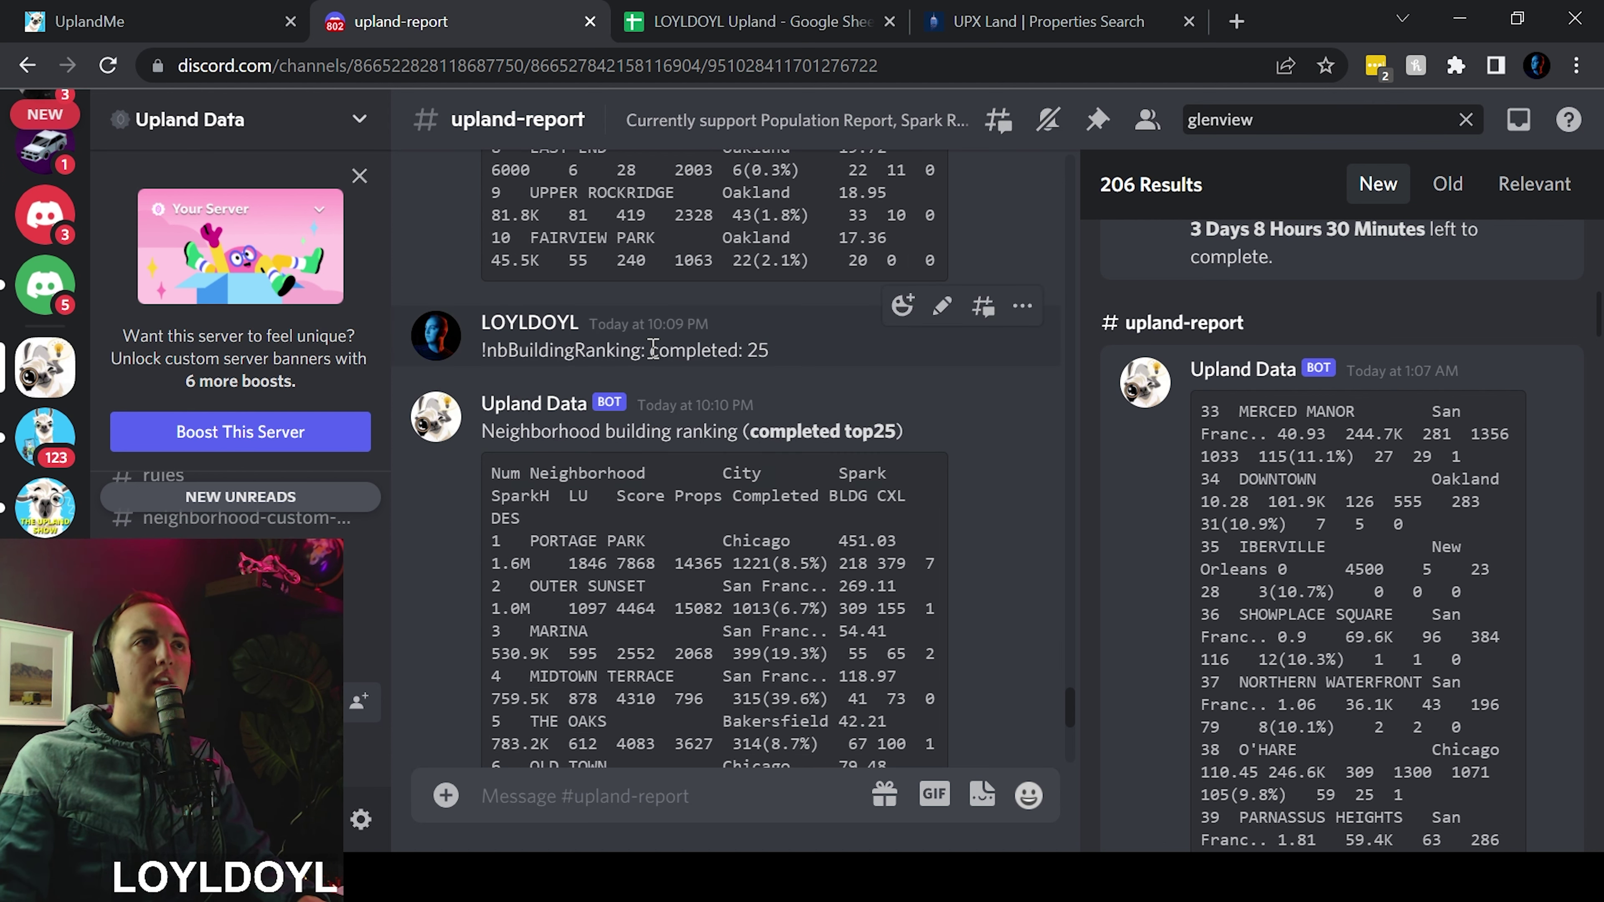
drag(650, 352, 748, 352)
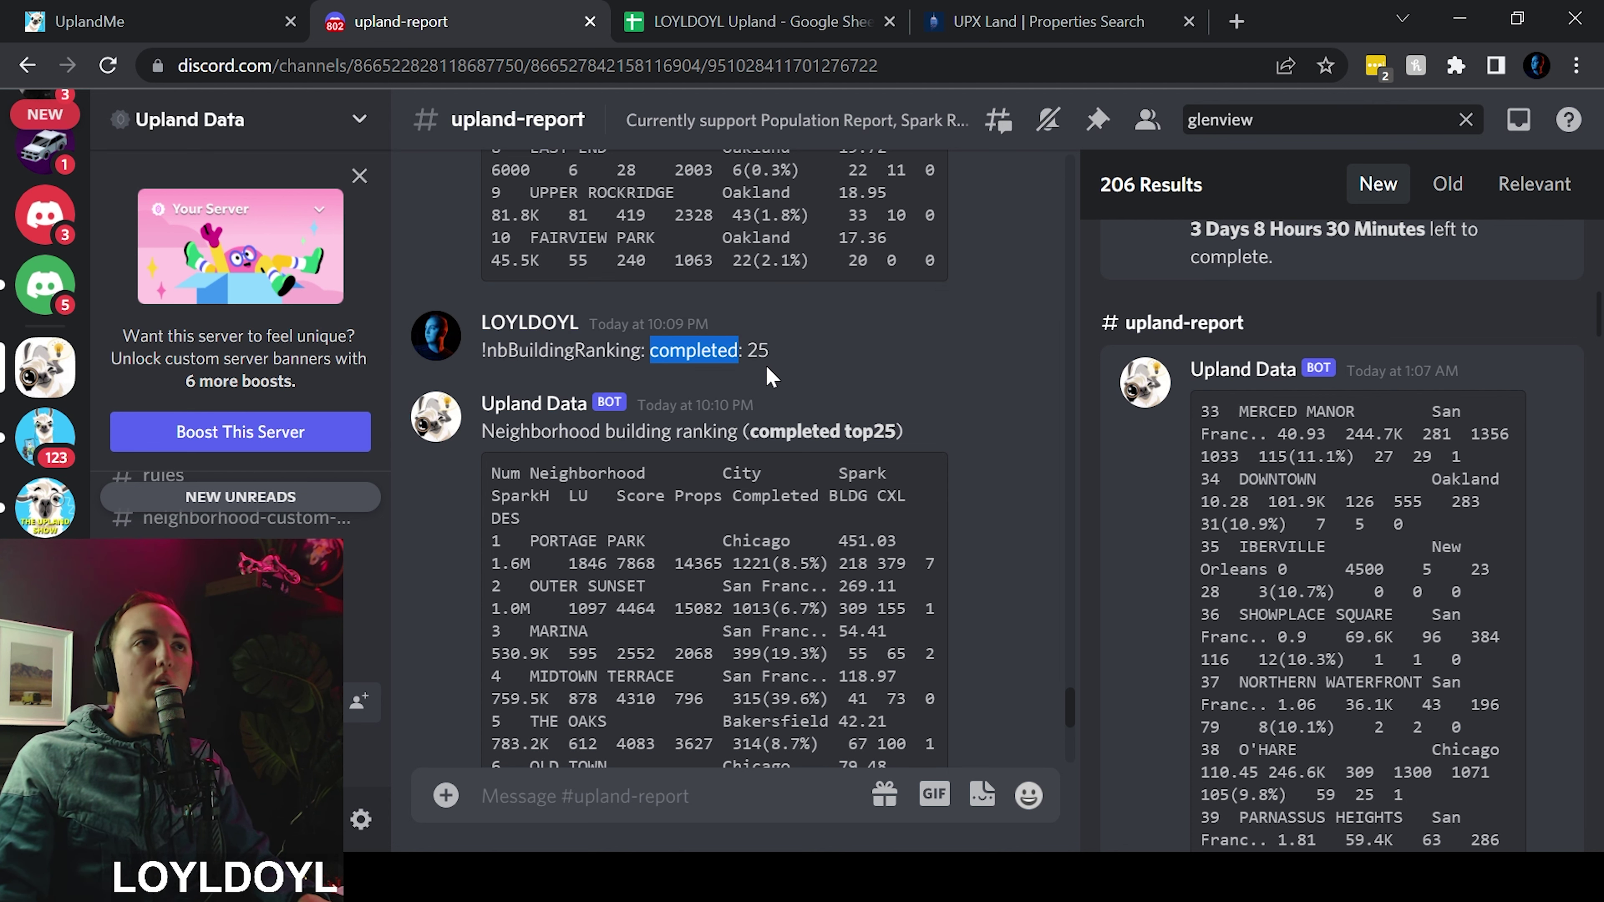
scroll(994, 490, down, 2)
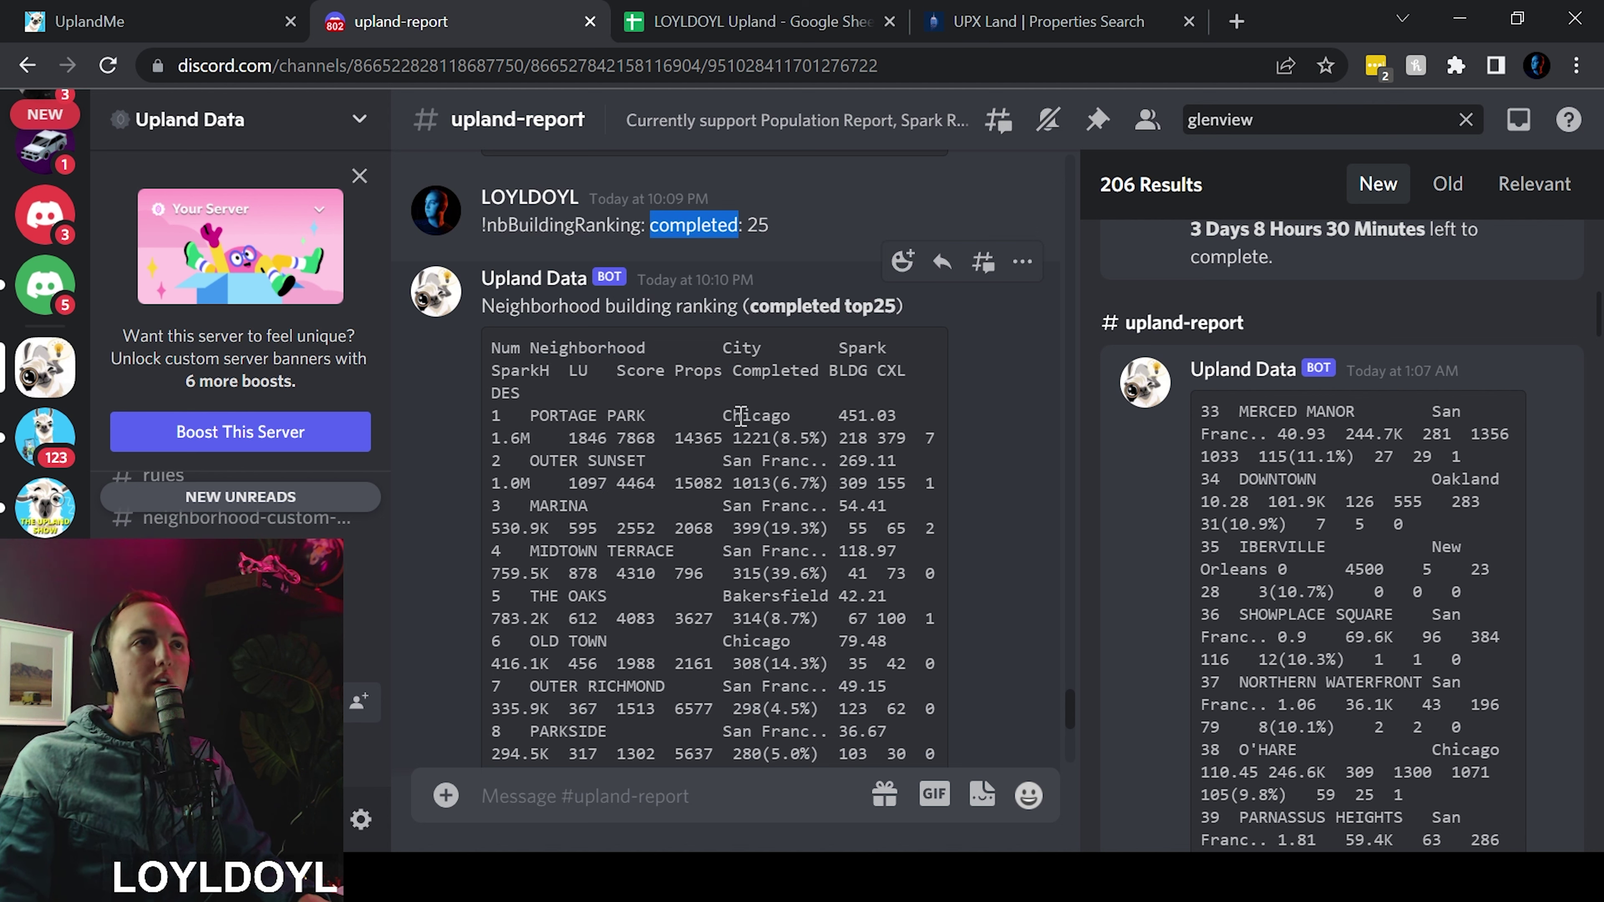
drag(735, 440, 762, 441)
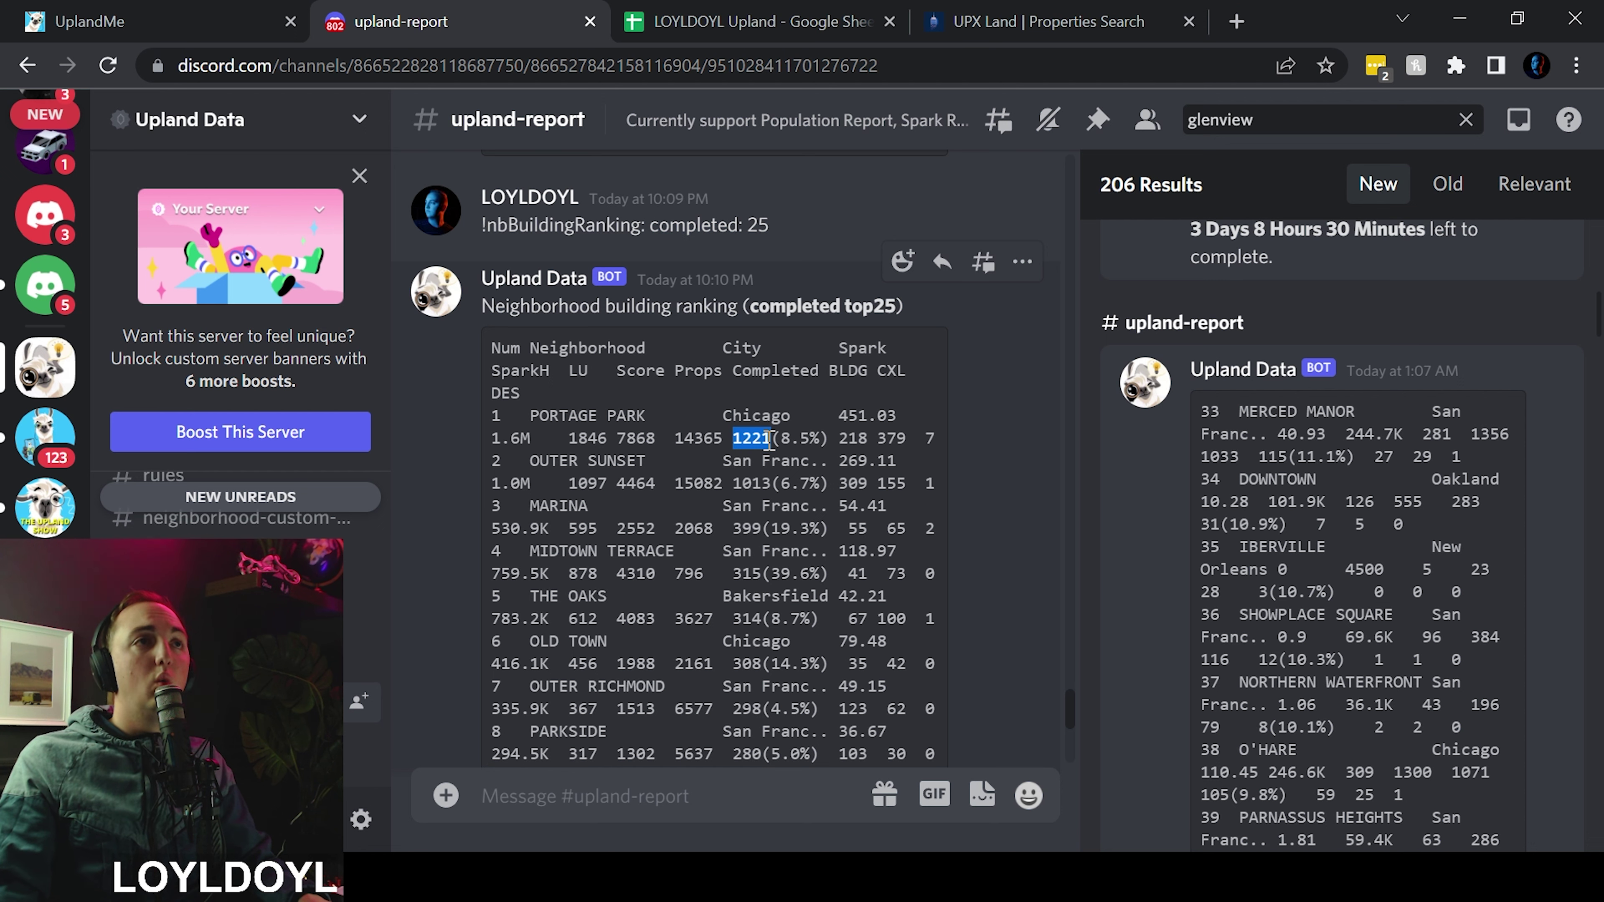
click(974, 429)
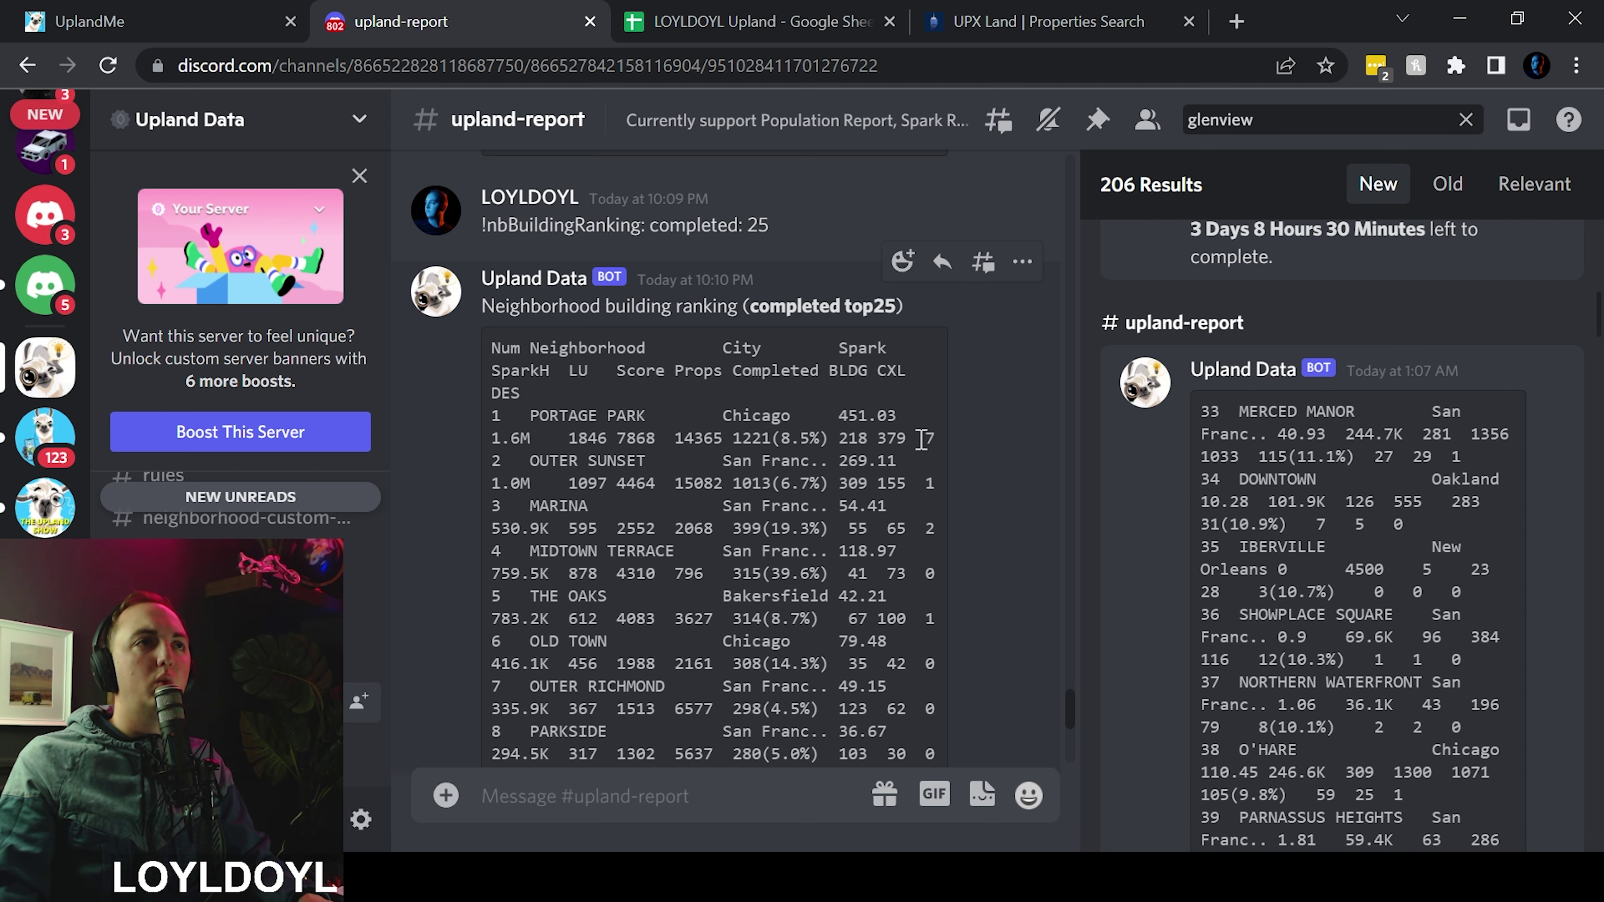
Read the rest of the completed top25 ranking and highlight the completed building figures of Glenview and West Fresno
scroll(797, 488, down, 4)
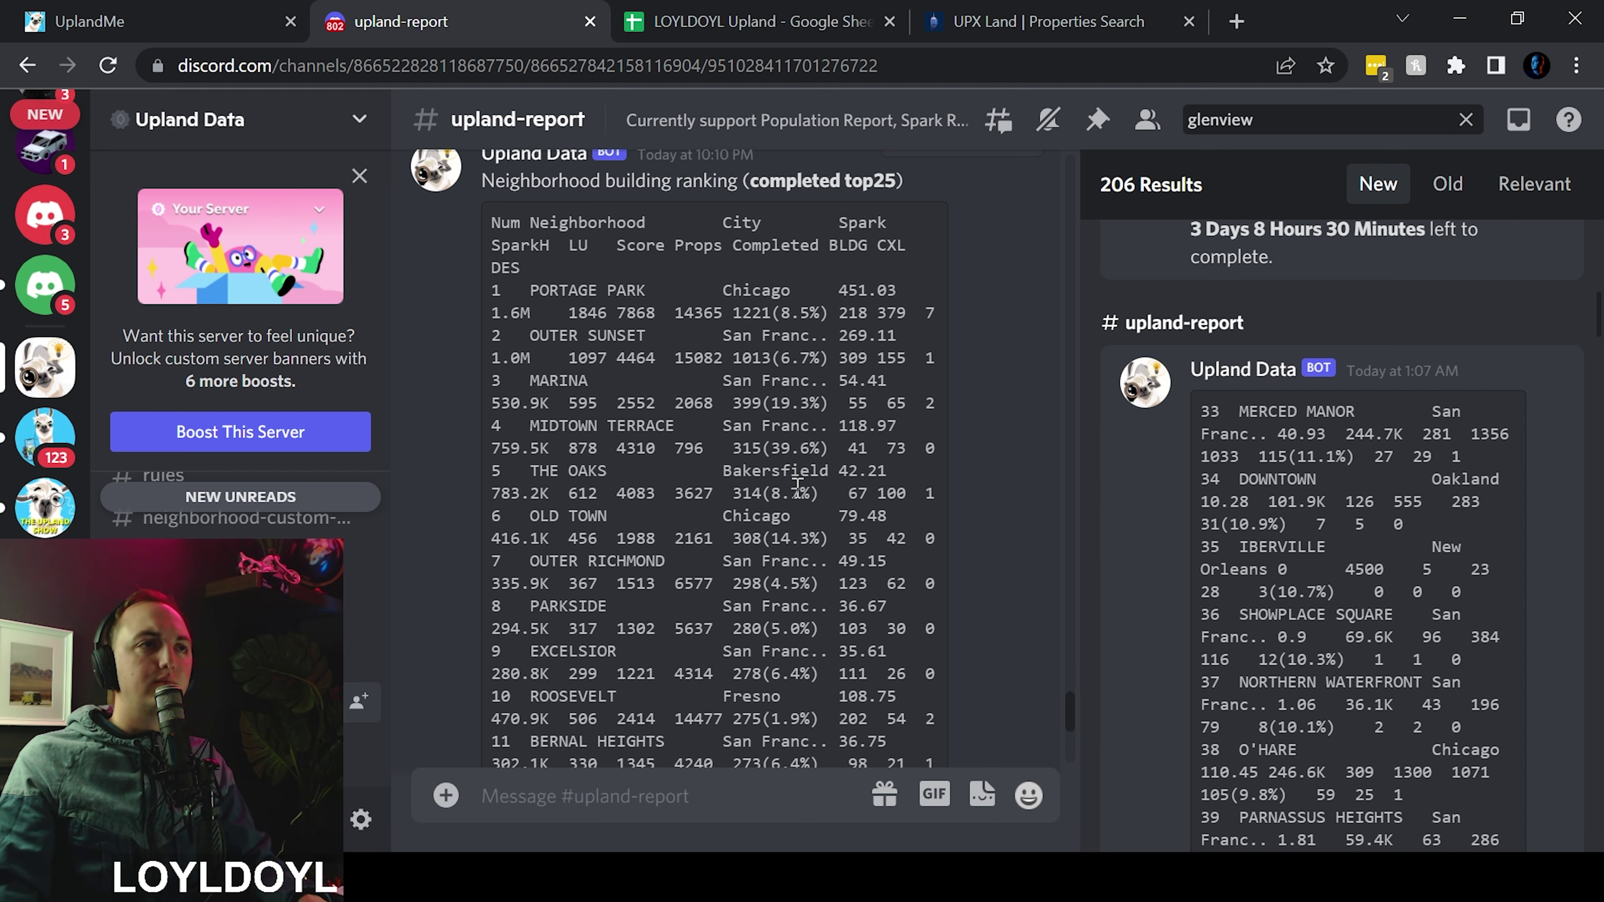
scroll(798, 489, down, 2)
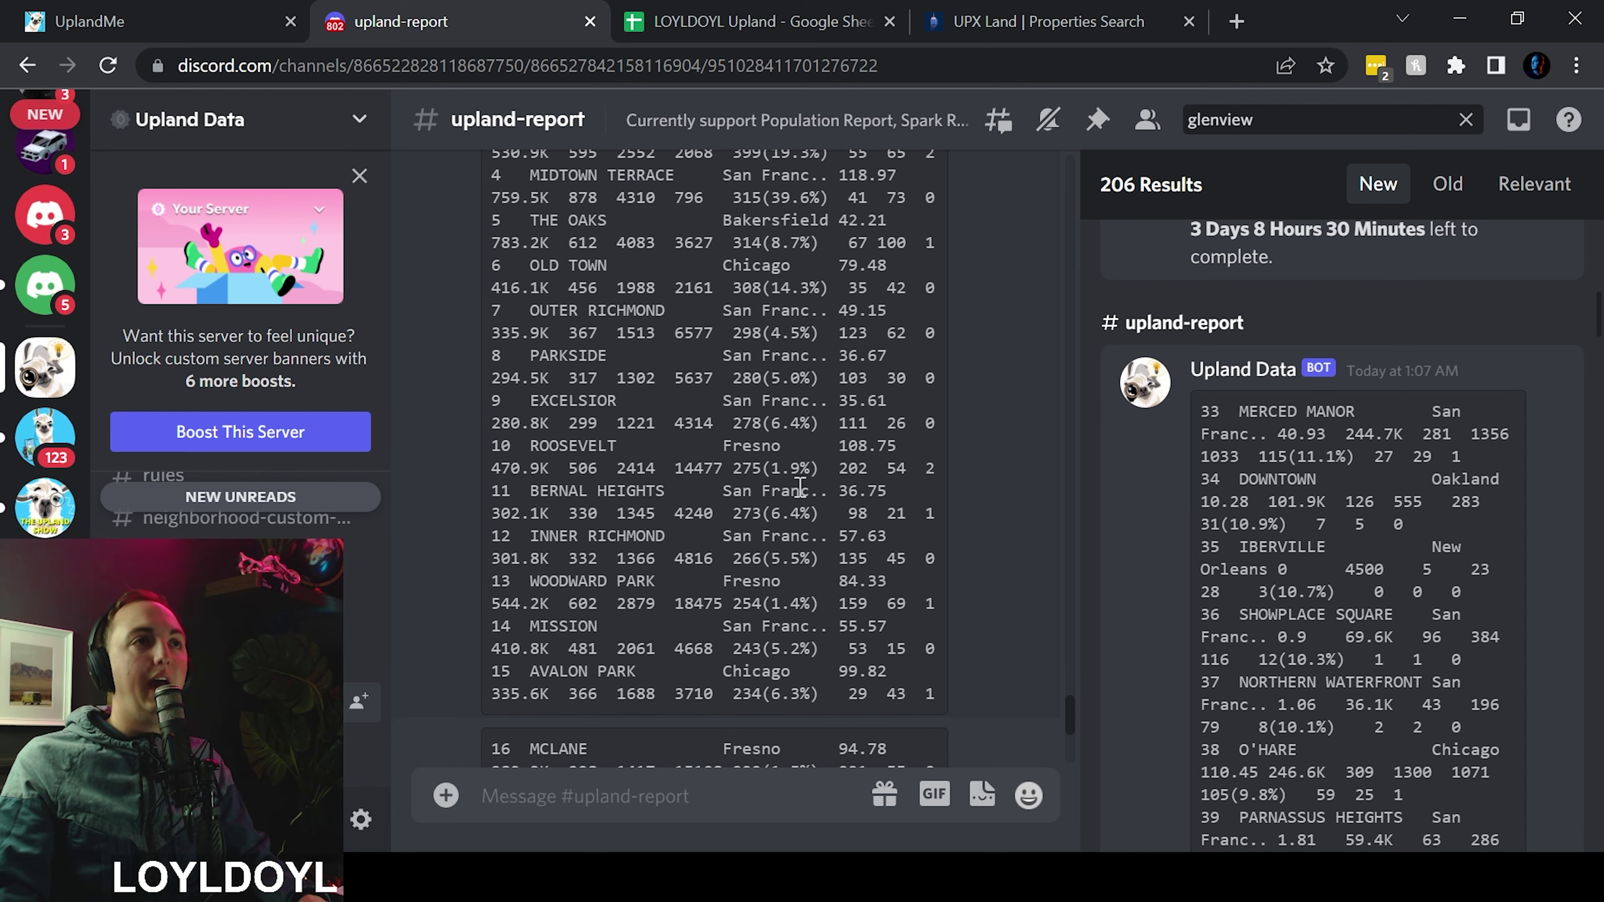
scroll(800, 487, down, 8)
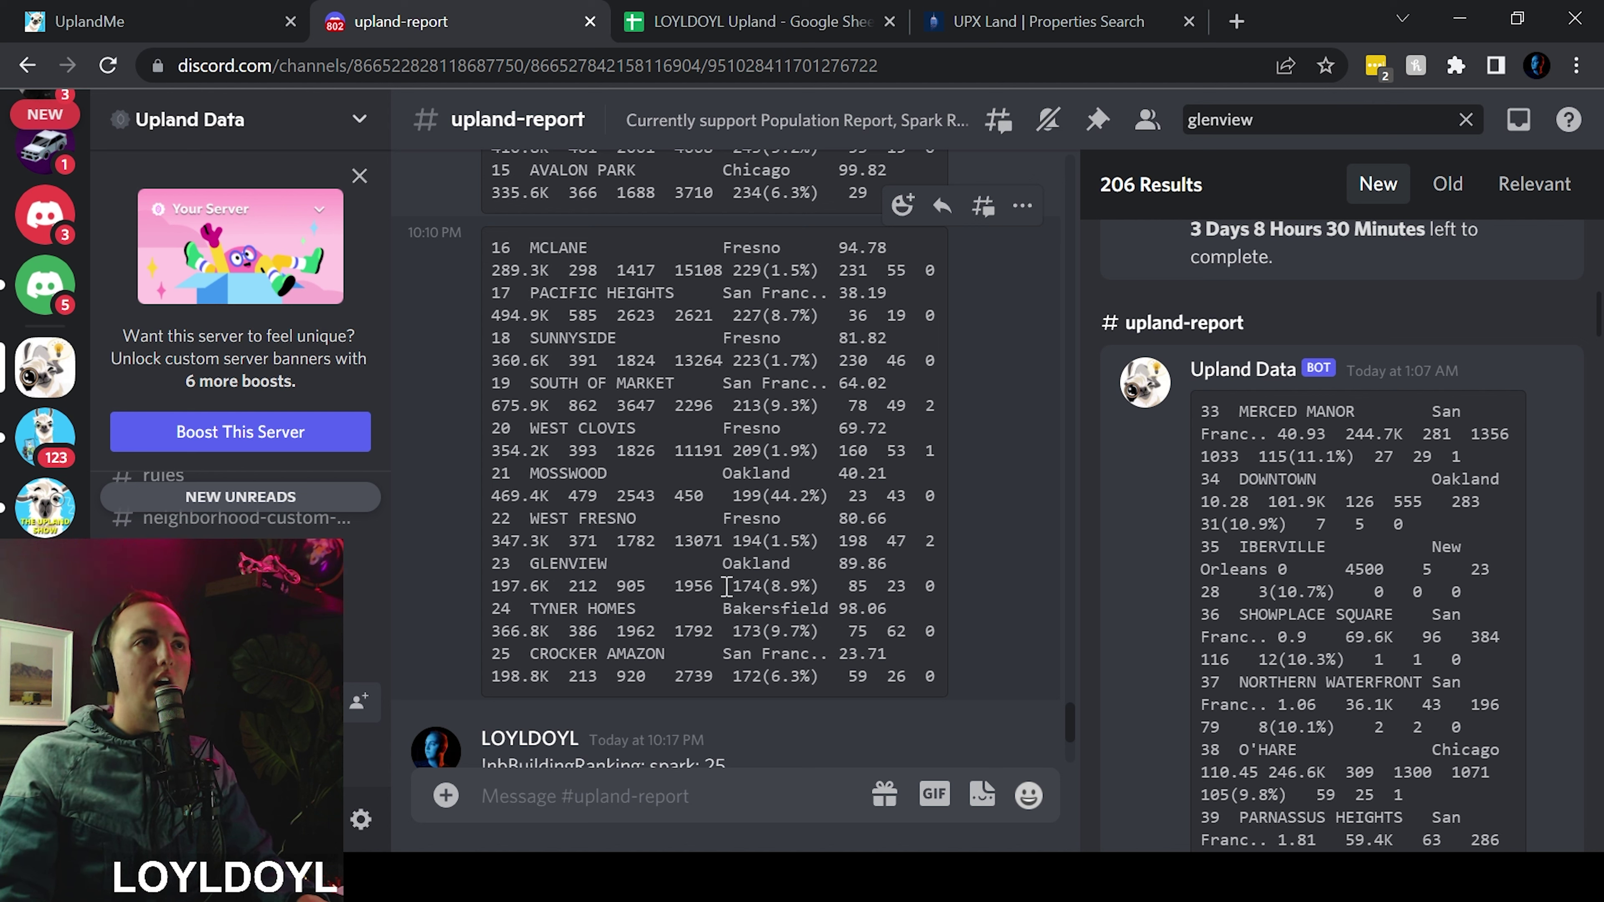
drag(731, 586, 774, 586)
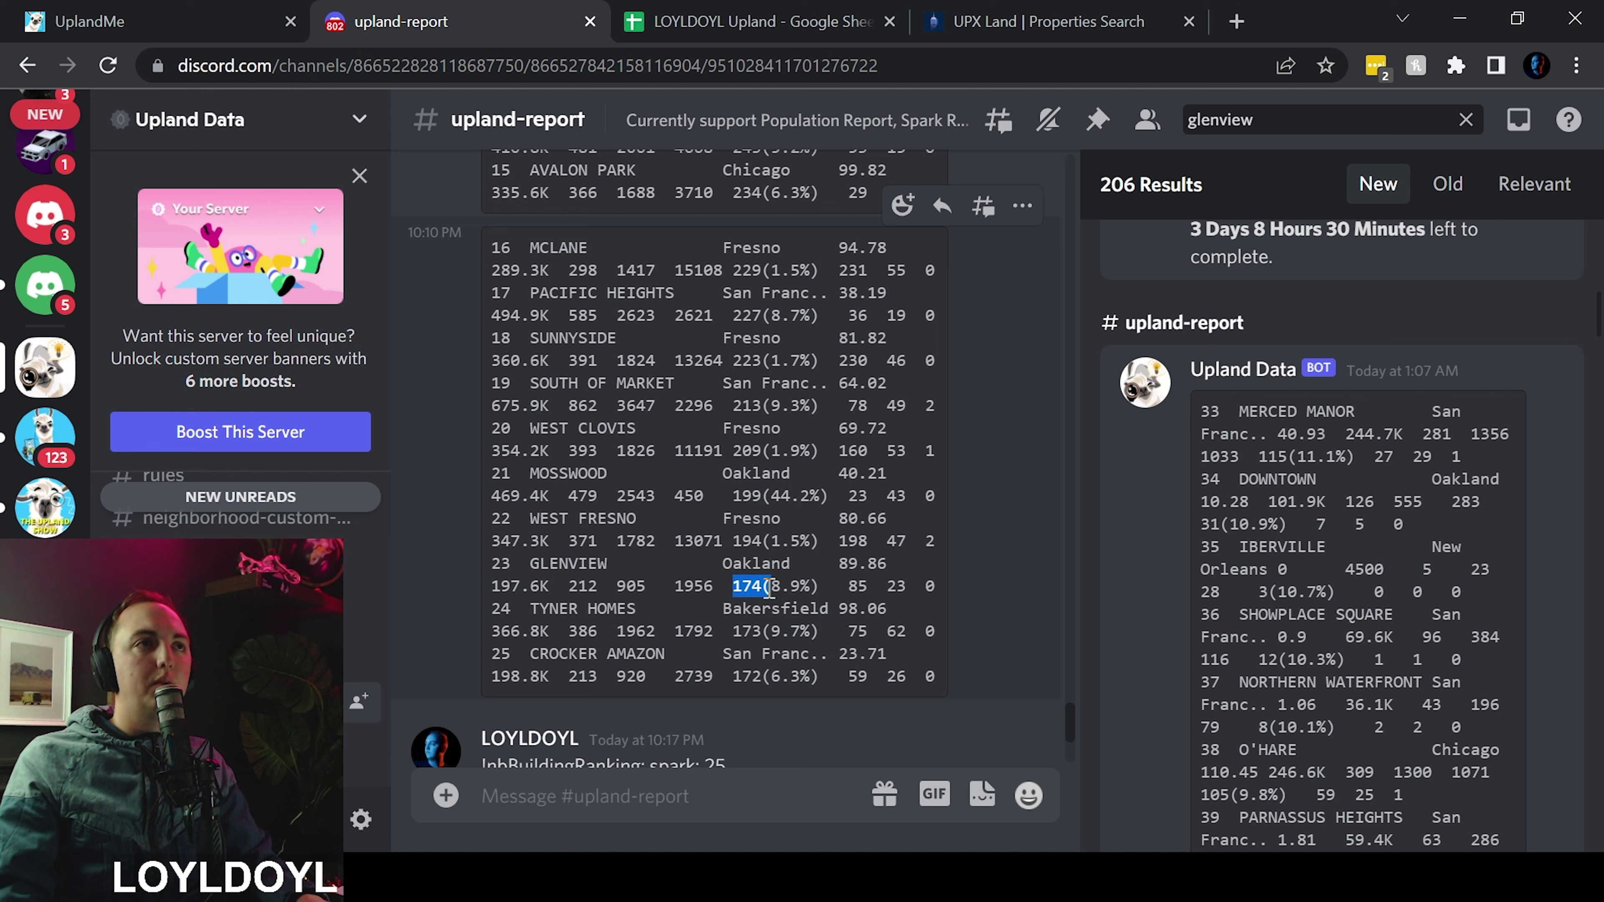
drag(734, 541, 764, 545)
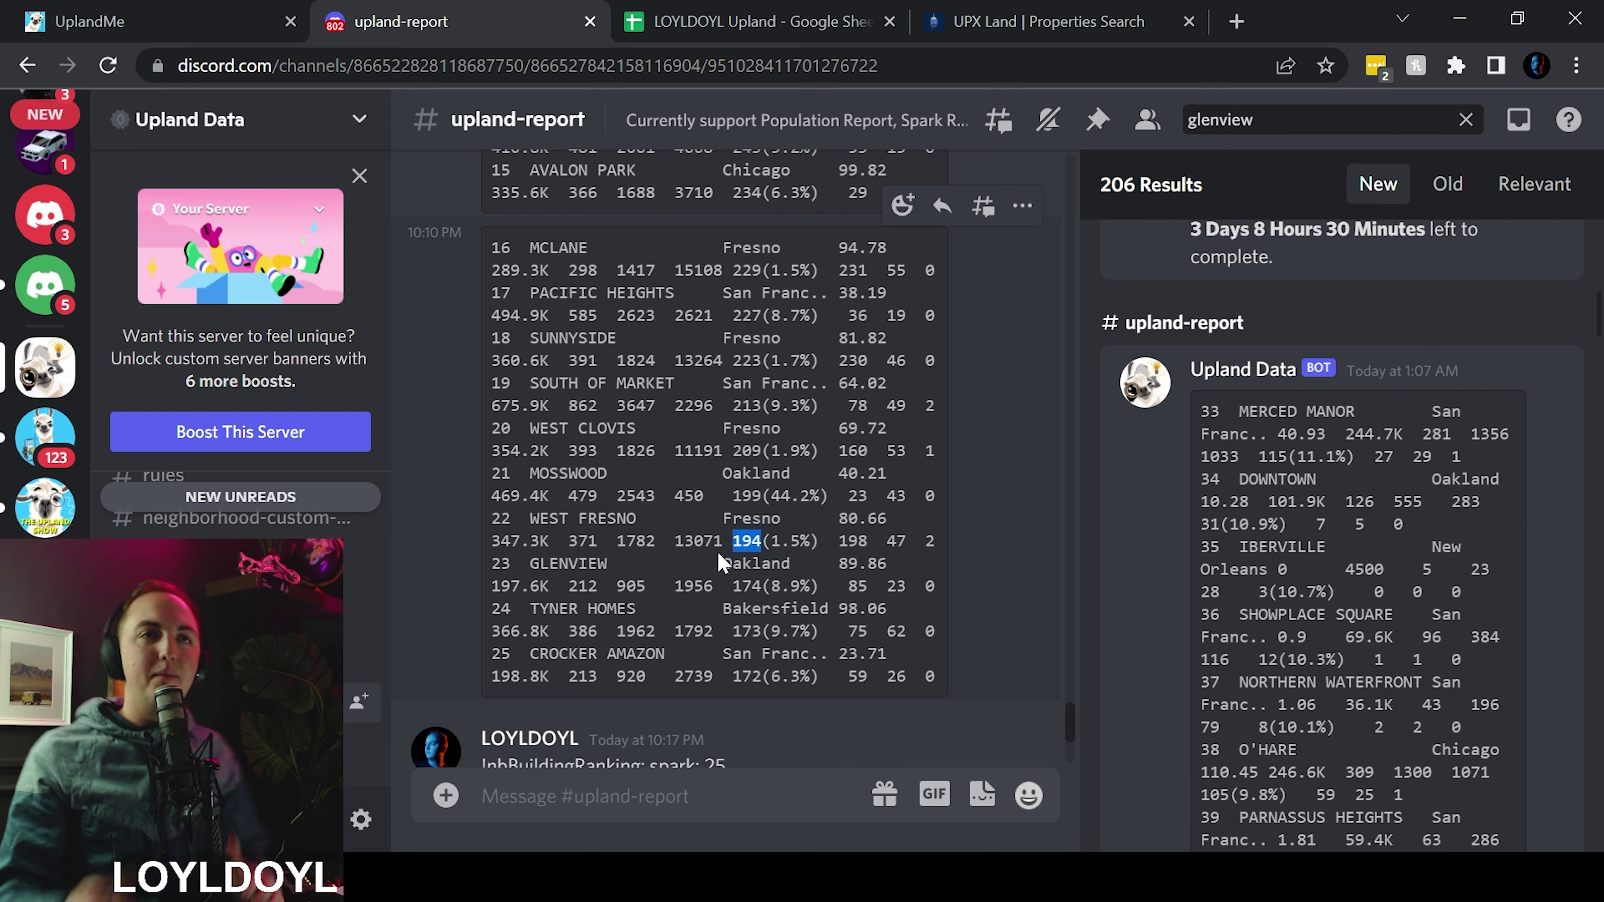
Examine the spark top25 neighborhood building ranking from Portage Park through to its last entry, highlighting Portage Park's Spark value
scroll(783, 563, down, 4)
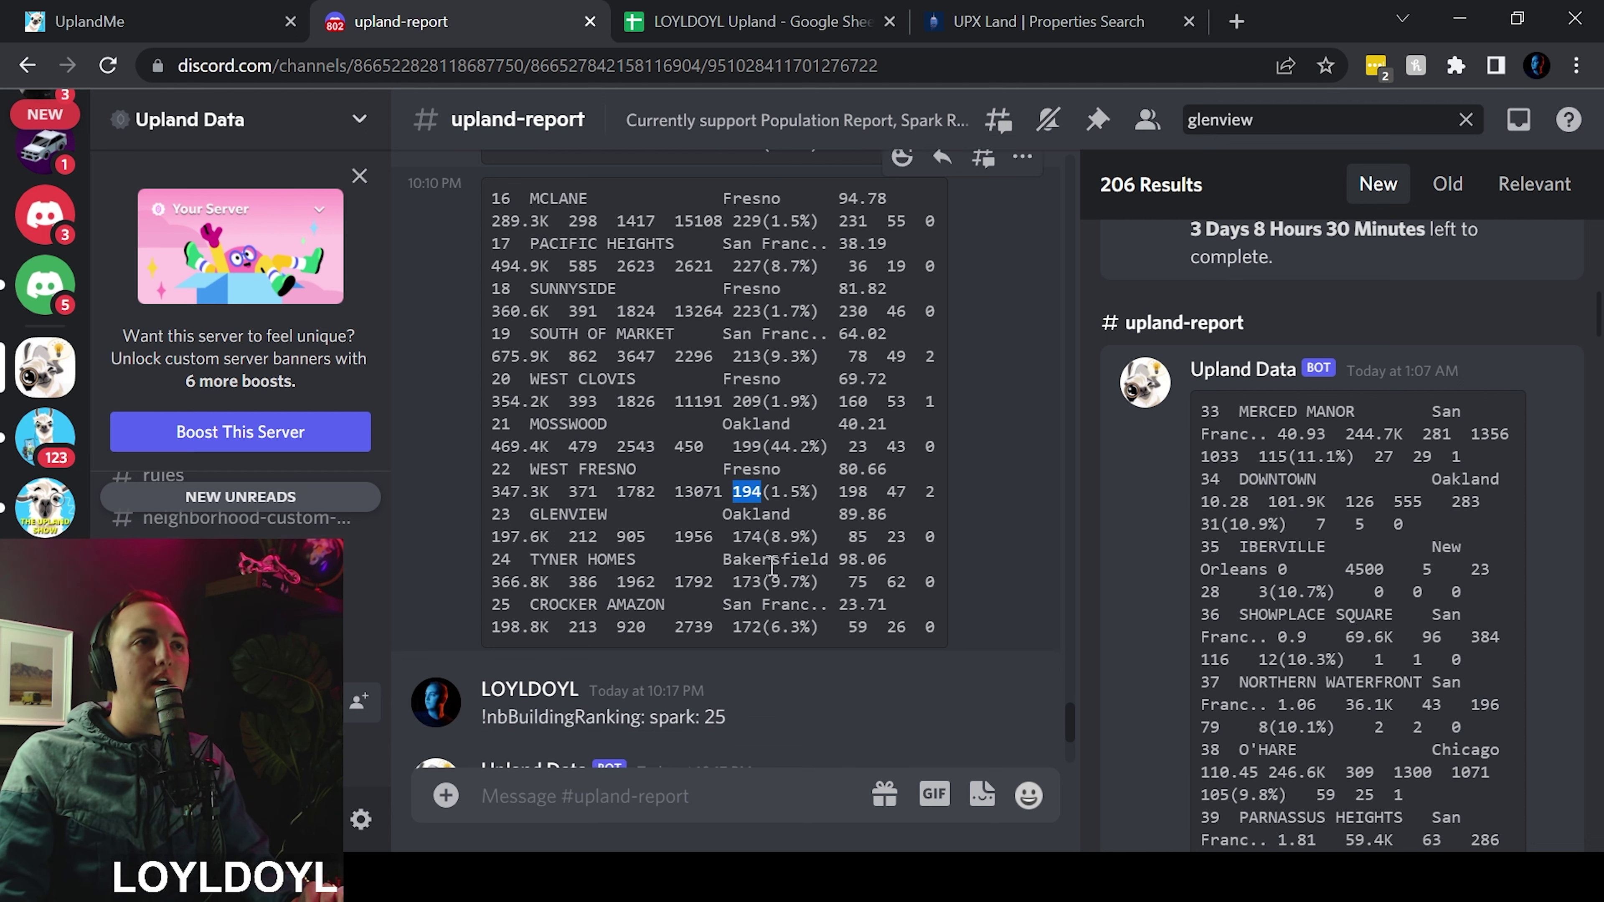
scroll(811, 556, down, 2)
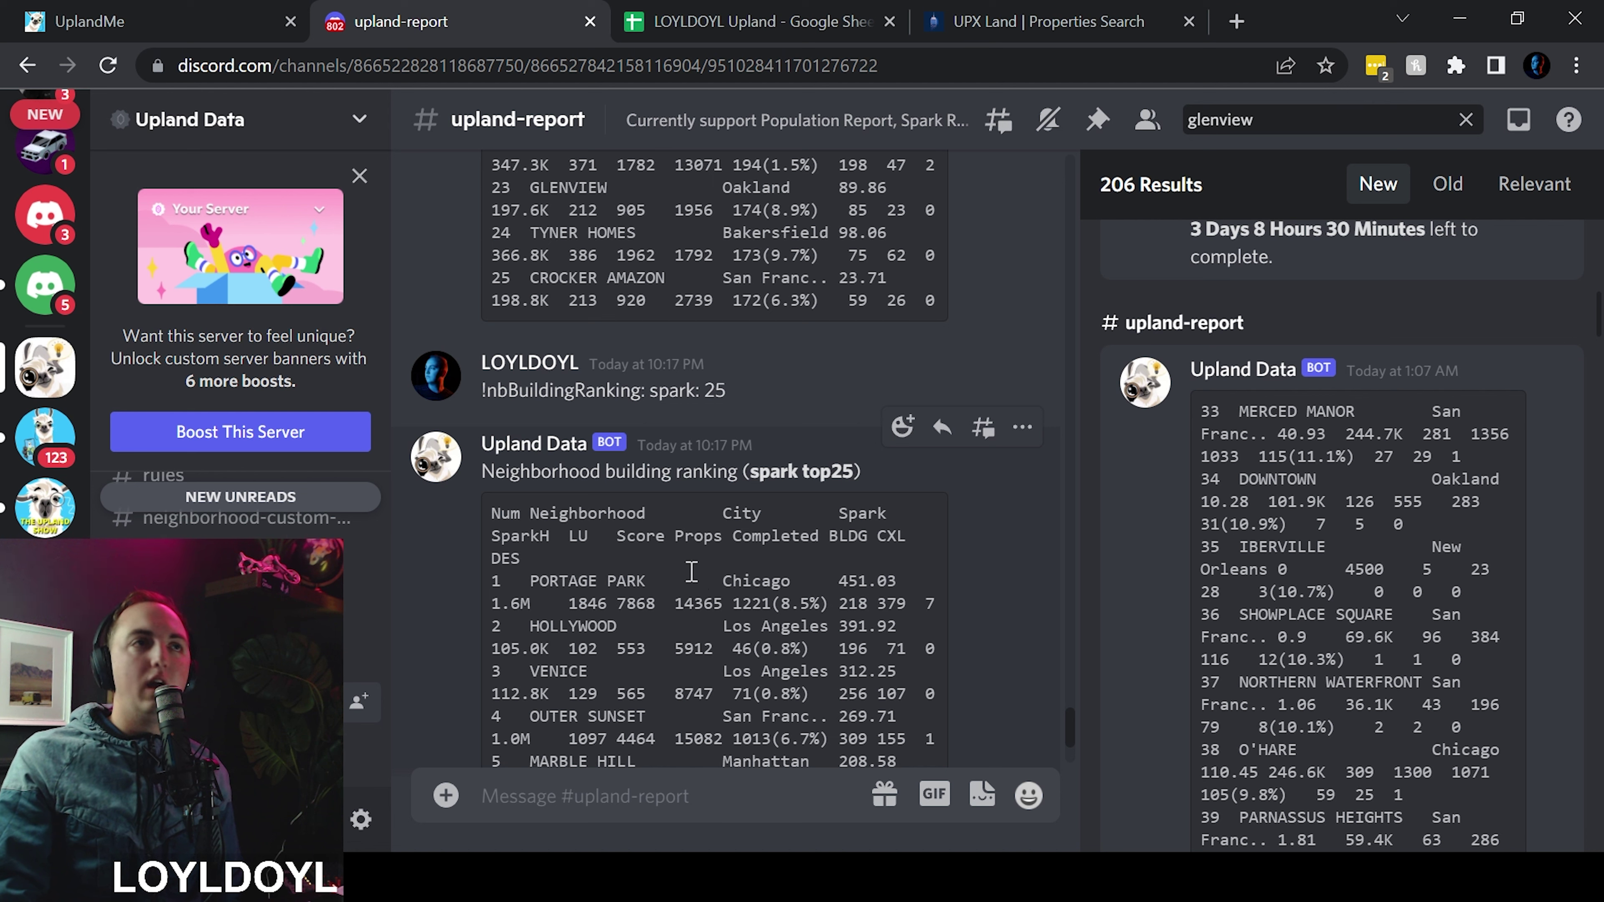
drag(837, 574, 867, 576)
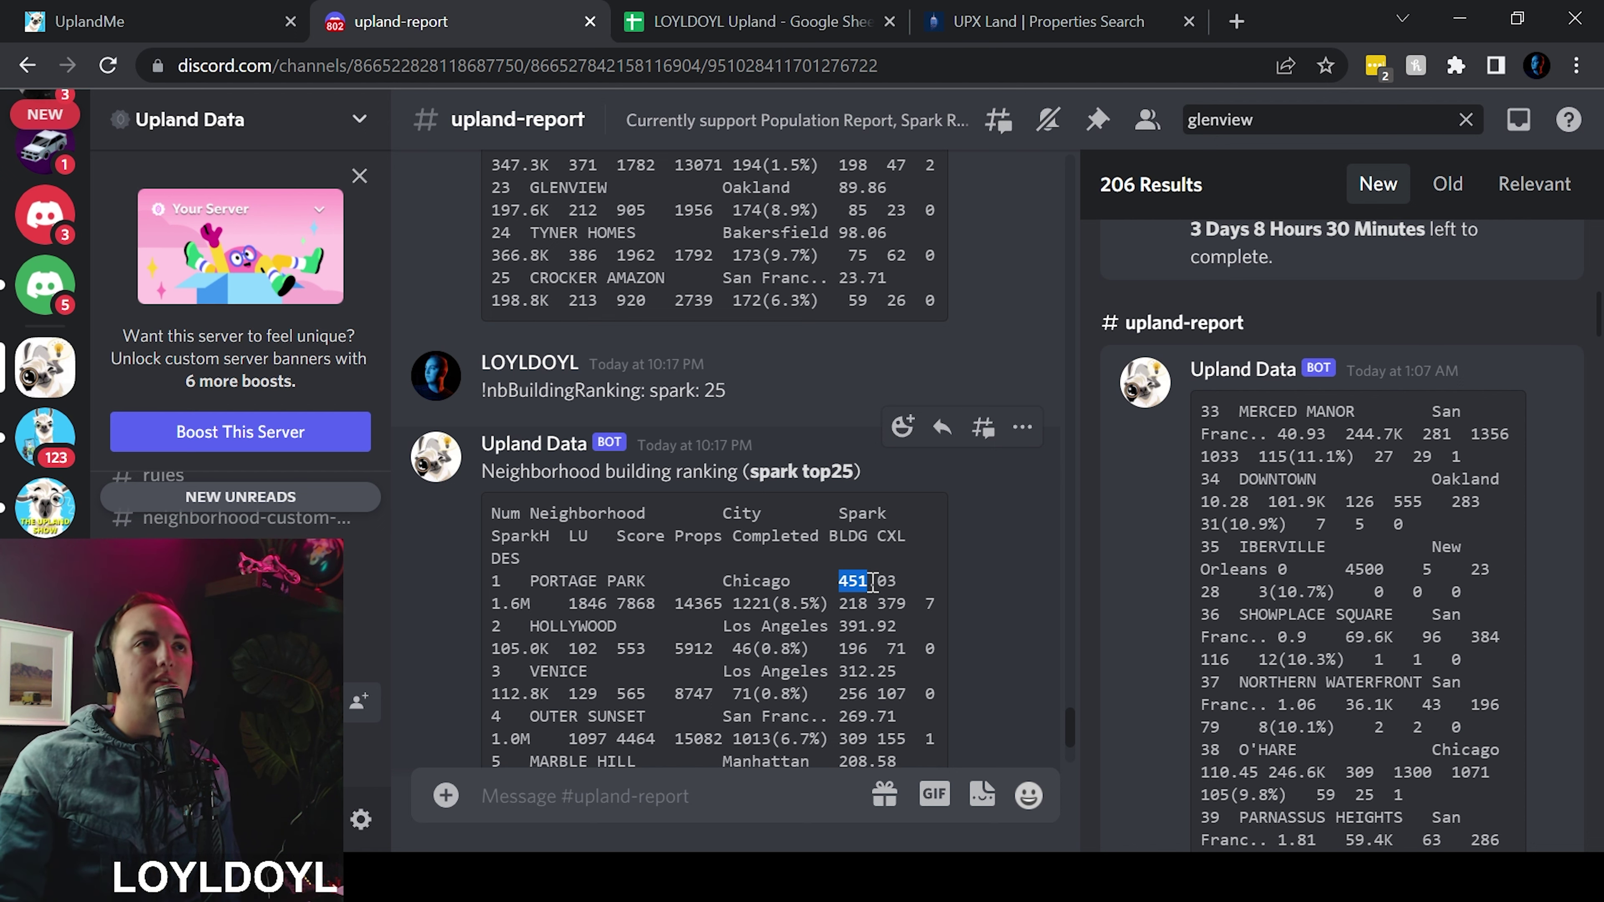
scroll(940, 581, down, 3)
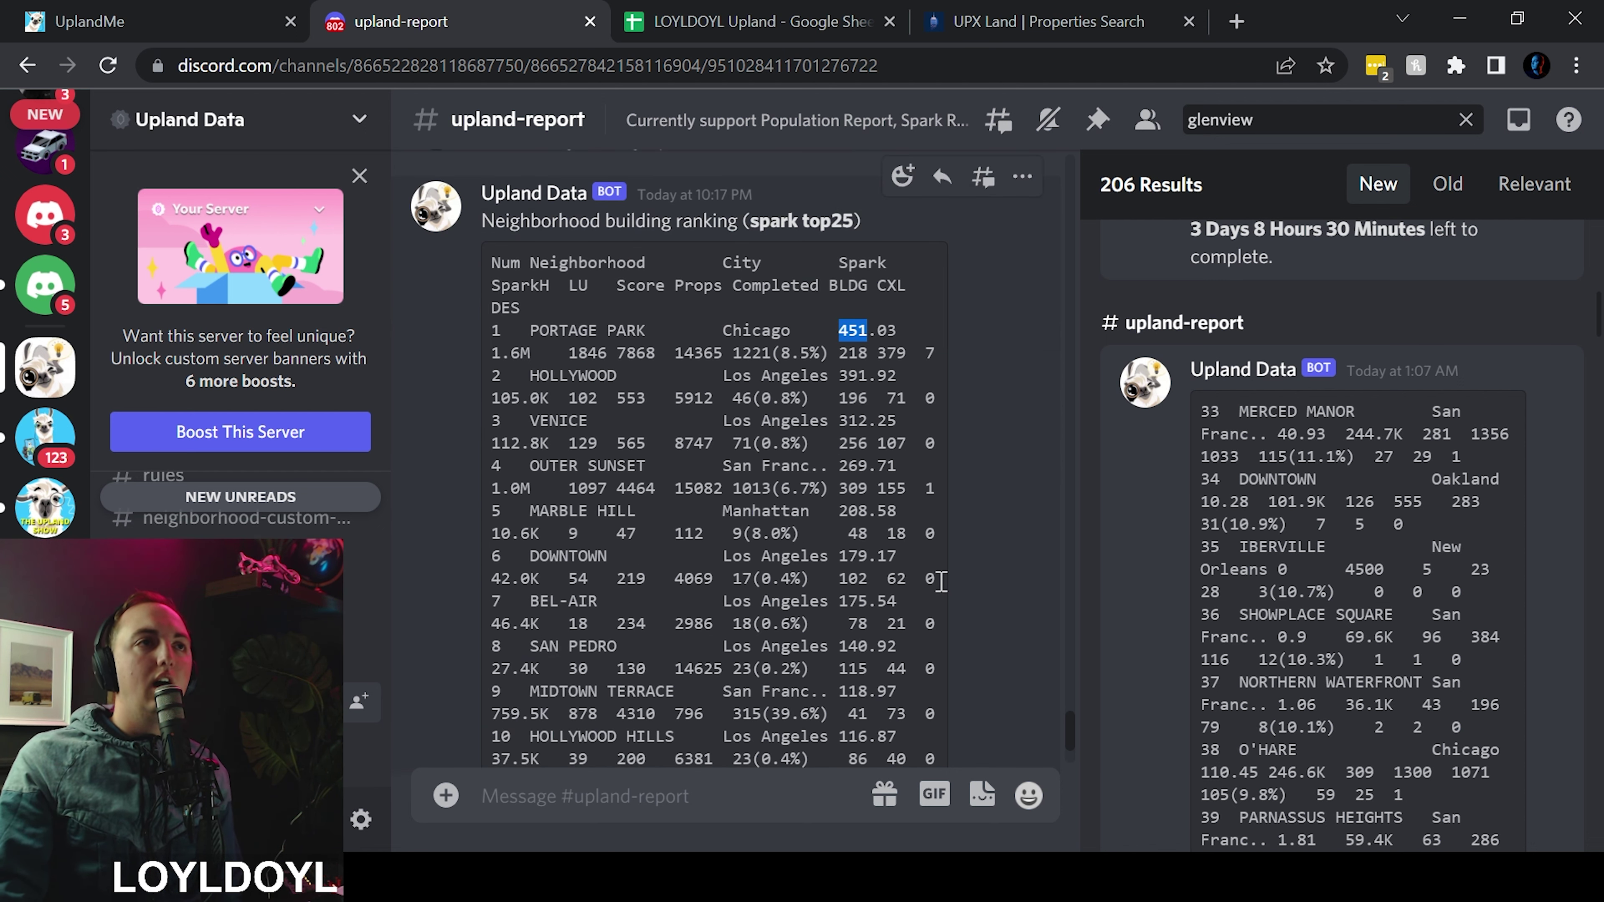
scroll(940, 580, down, 3)
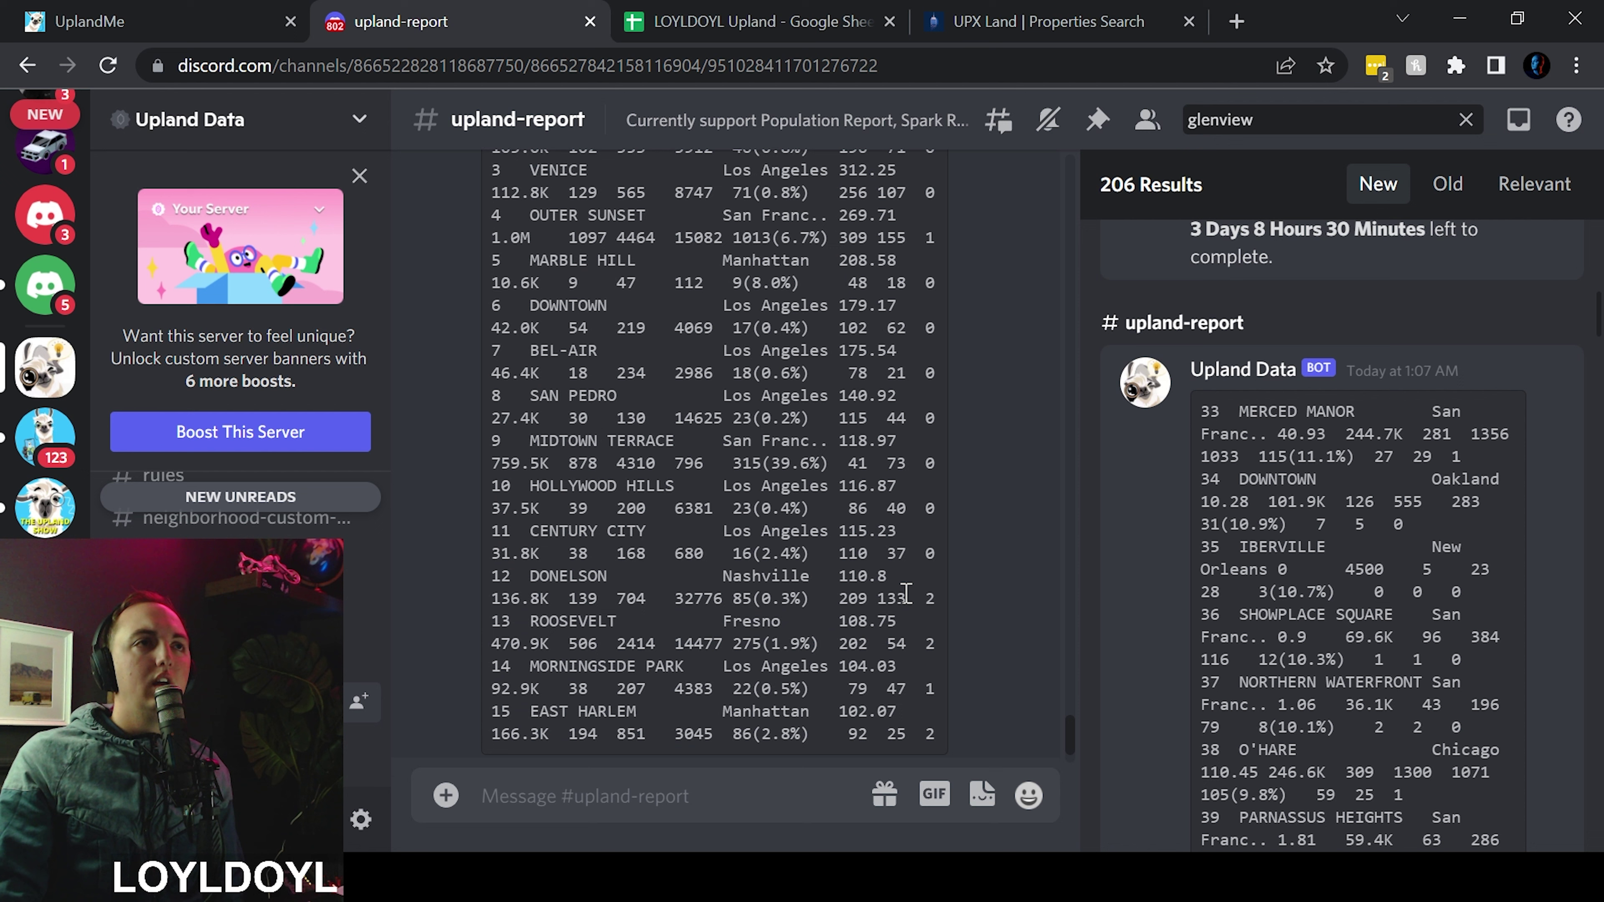
scroll(884, 568, up, 2)
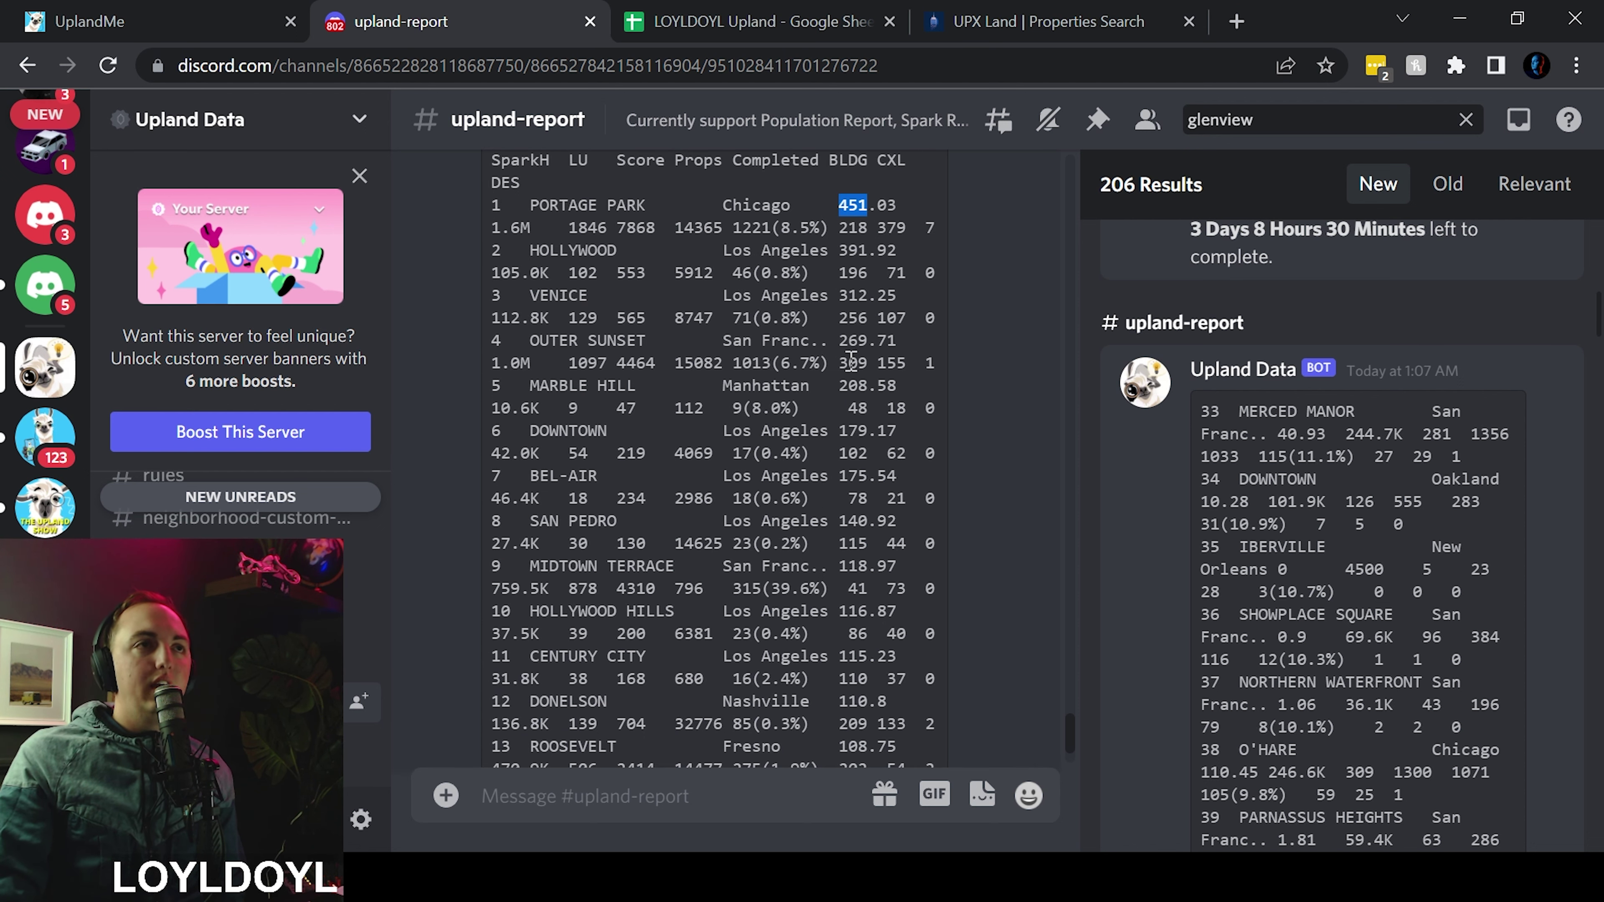
scroll(851, 362, down, 2)
scroll(844, 679, down, 2)
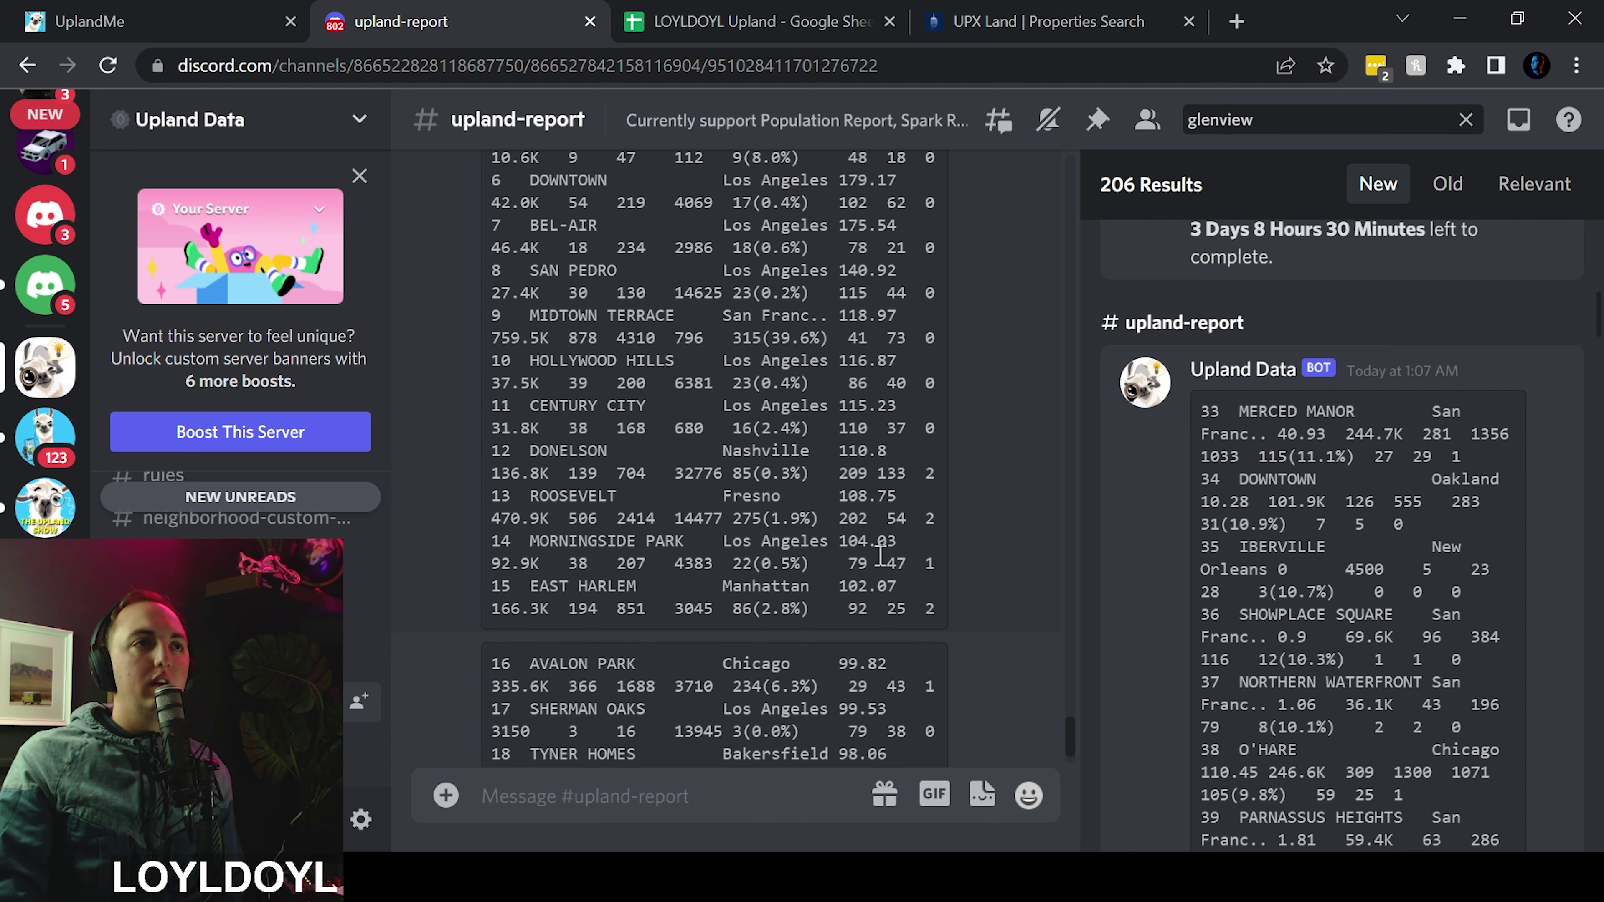
scroll(883, 569, down, 5)
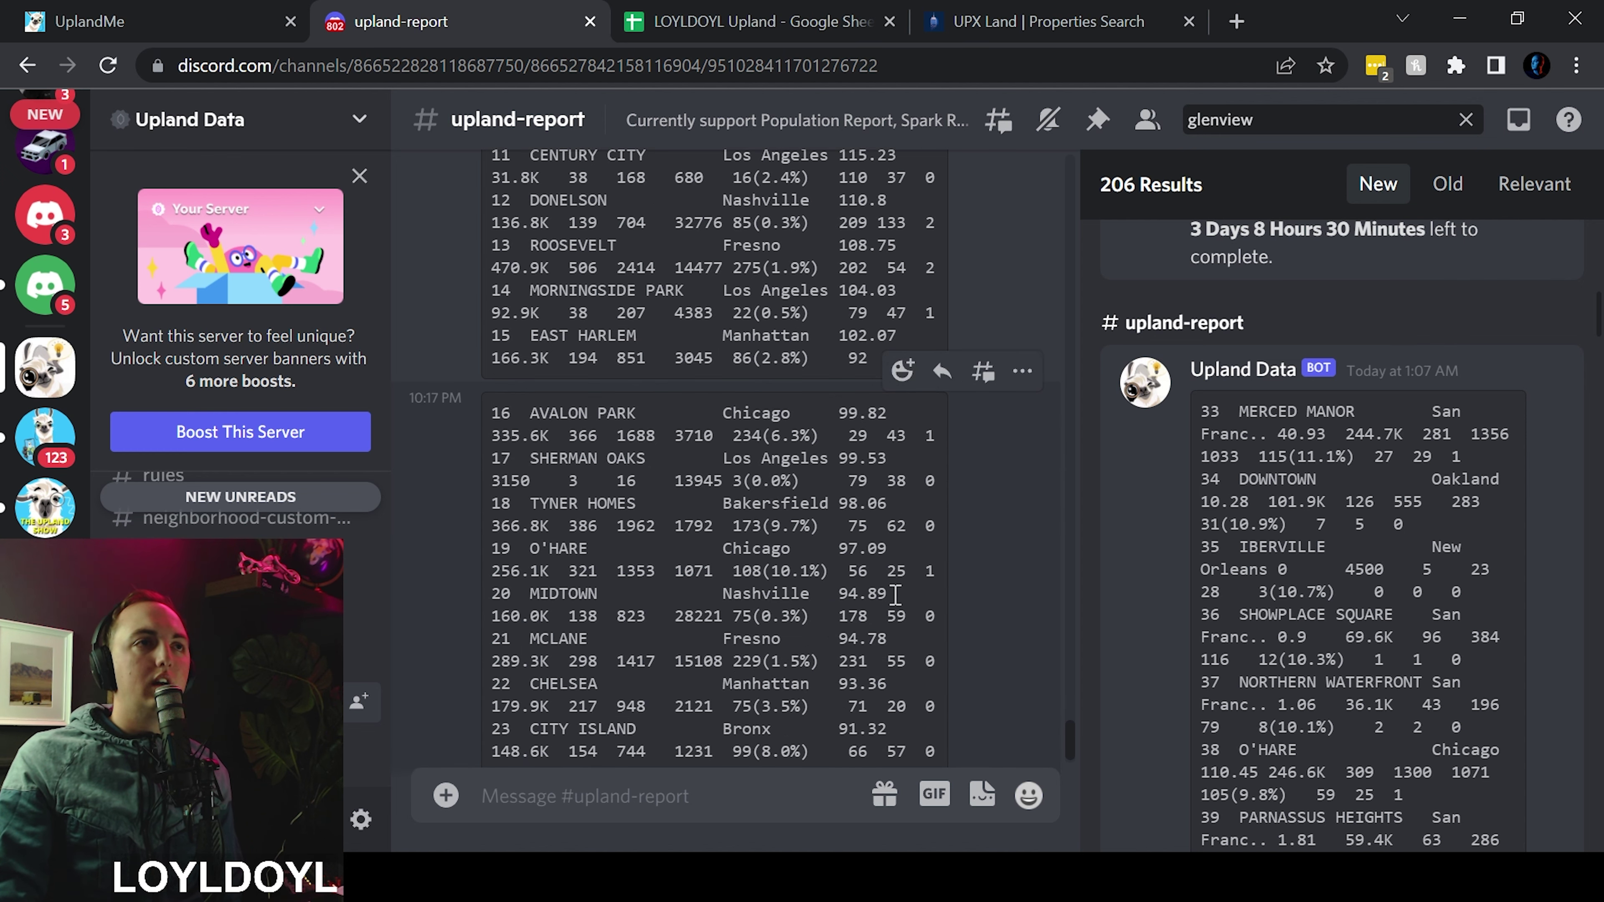
scroll(872, 605, down, 1)
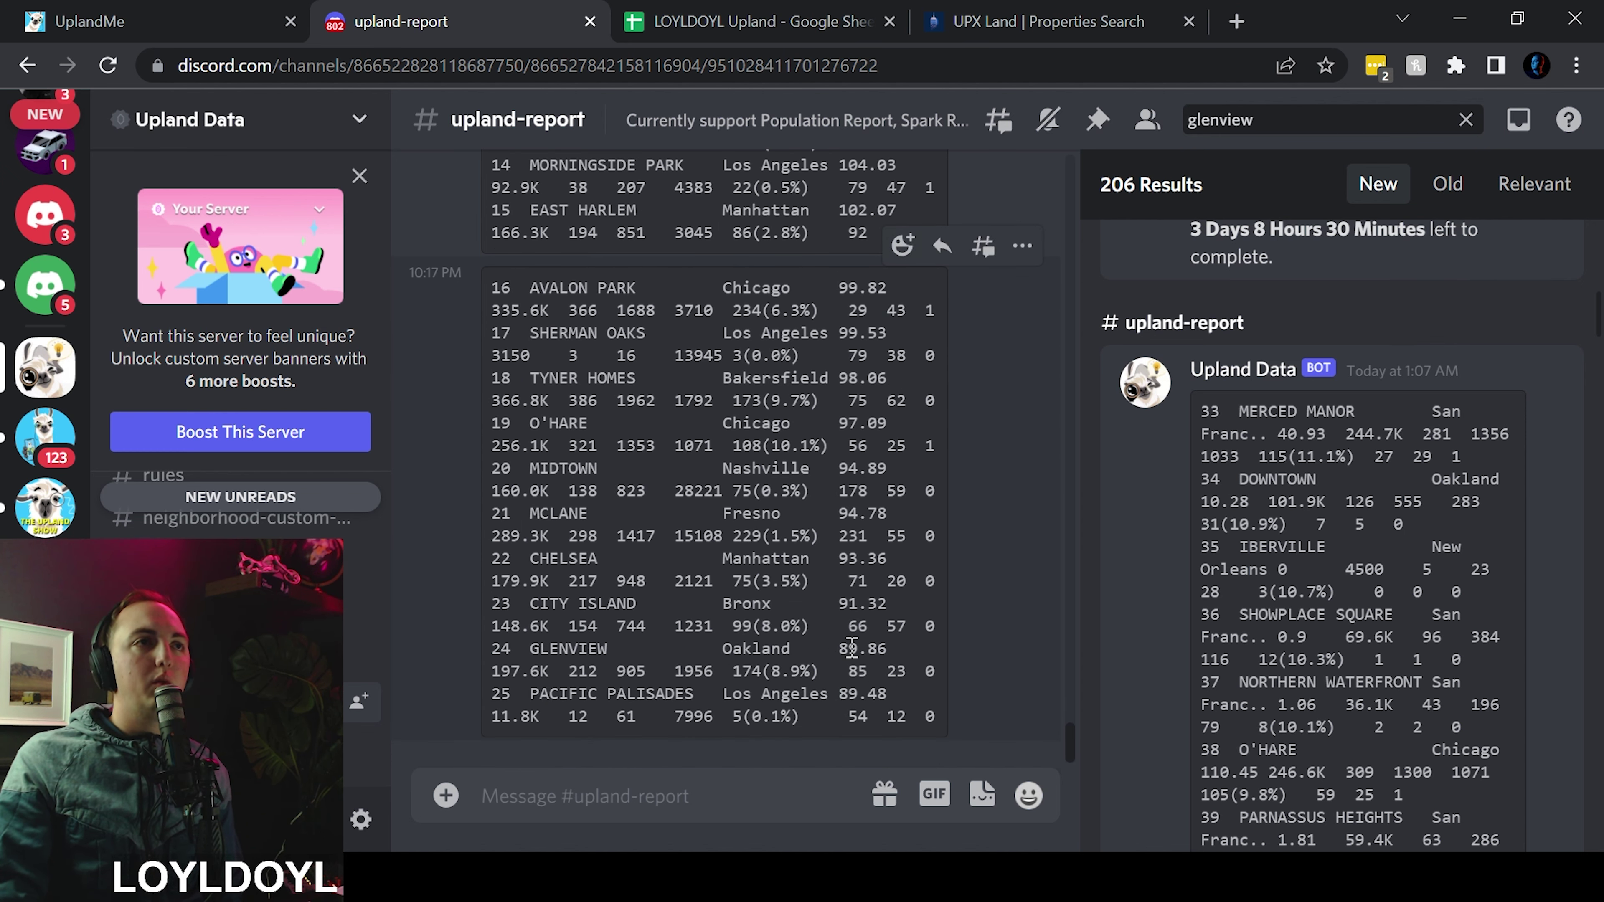
Highlight Glenview's Spark value in the spark top25 ranking and compare it with the neighborhoods listed above it
drag(840, 648, 885, 651)
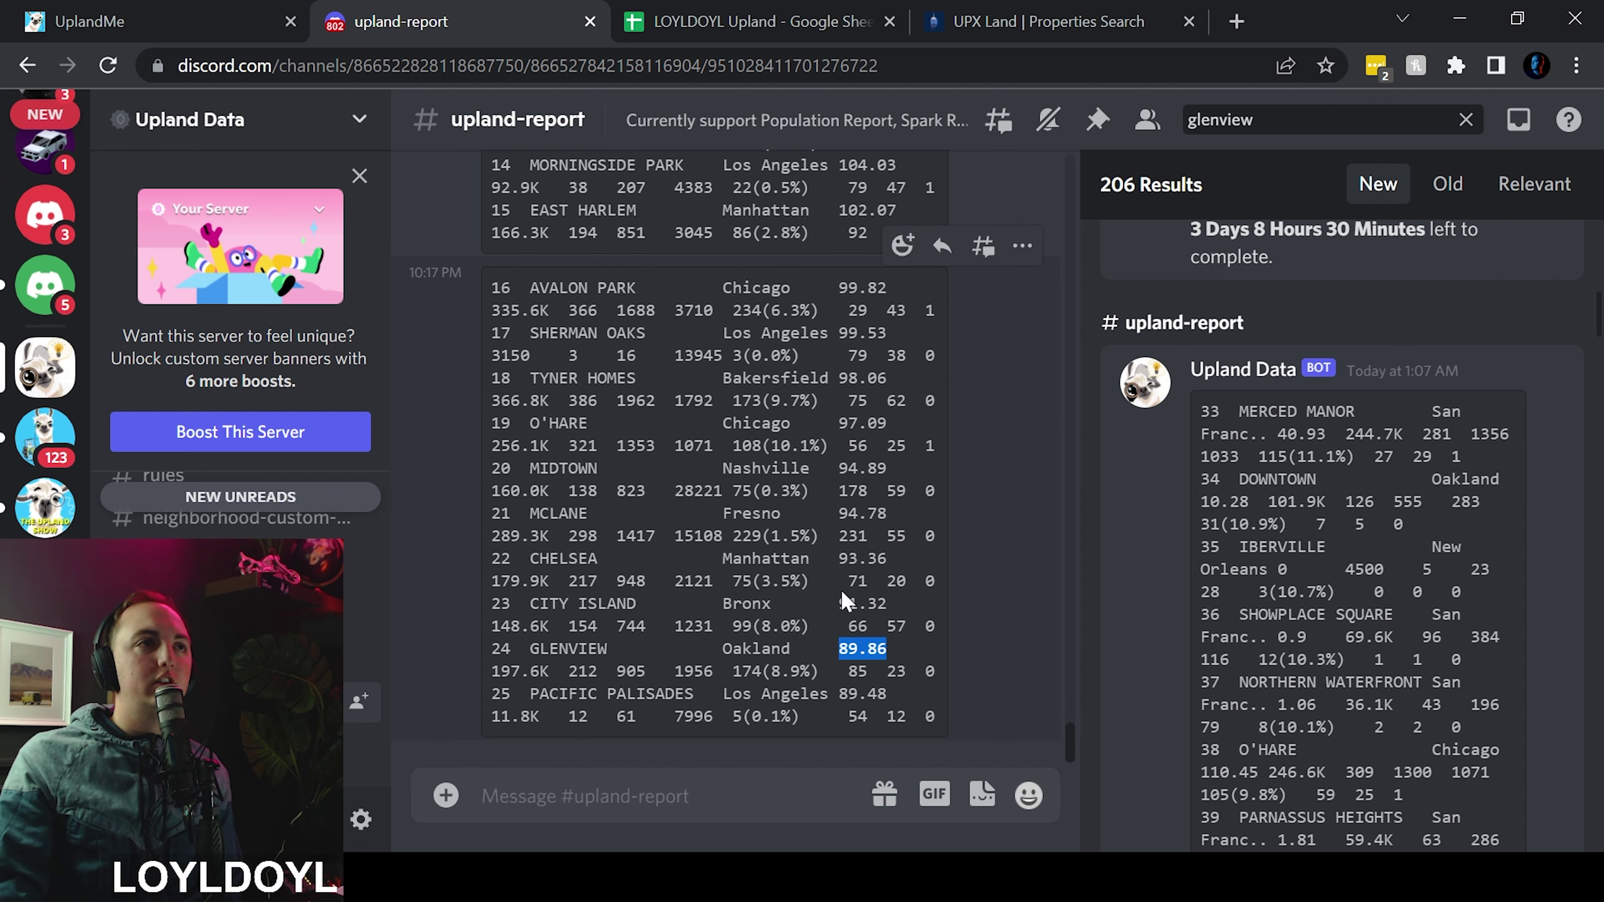
drag(840, 582, 881, 597)
click(835, 657)
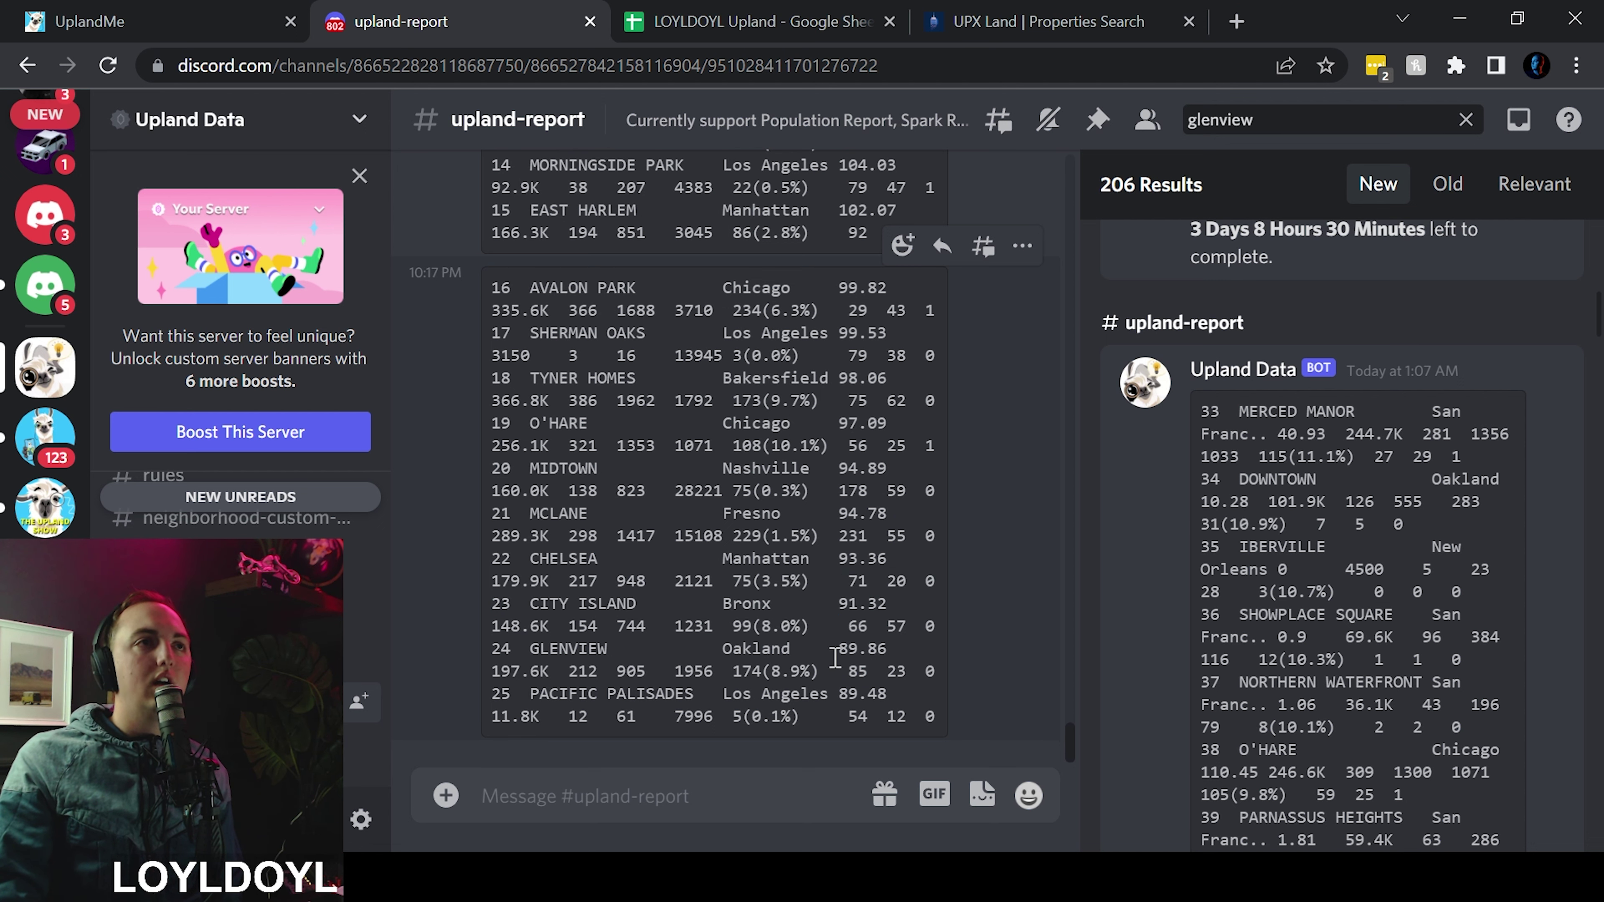
scroll(846, 607, up, 10)
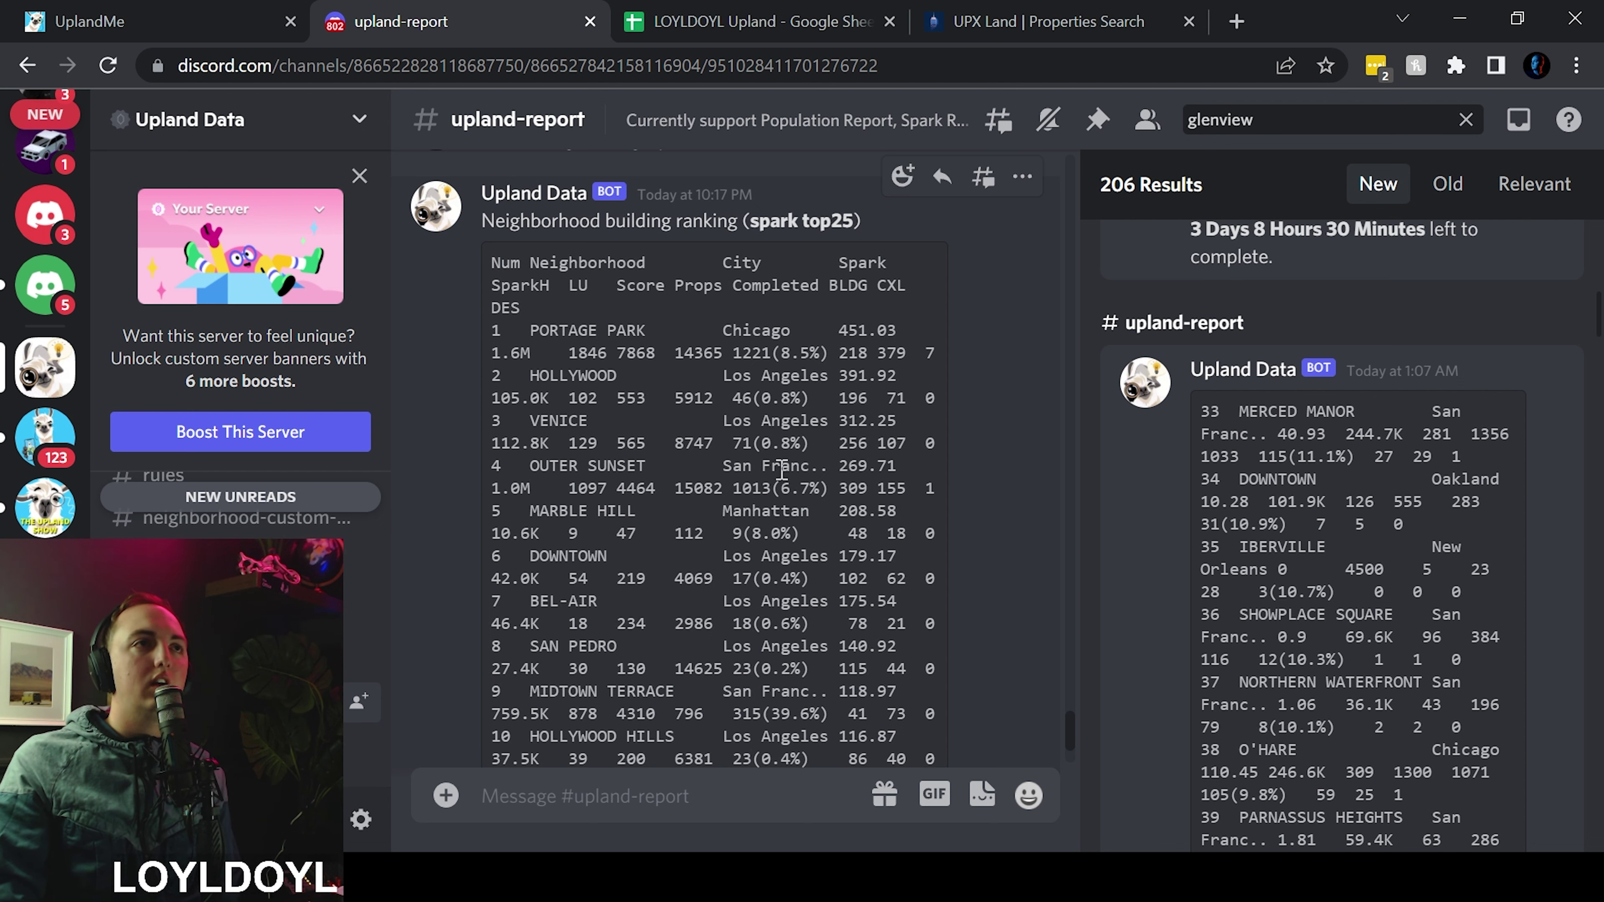
scroll(784, 555, down, 10)
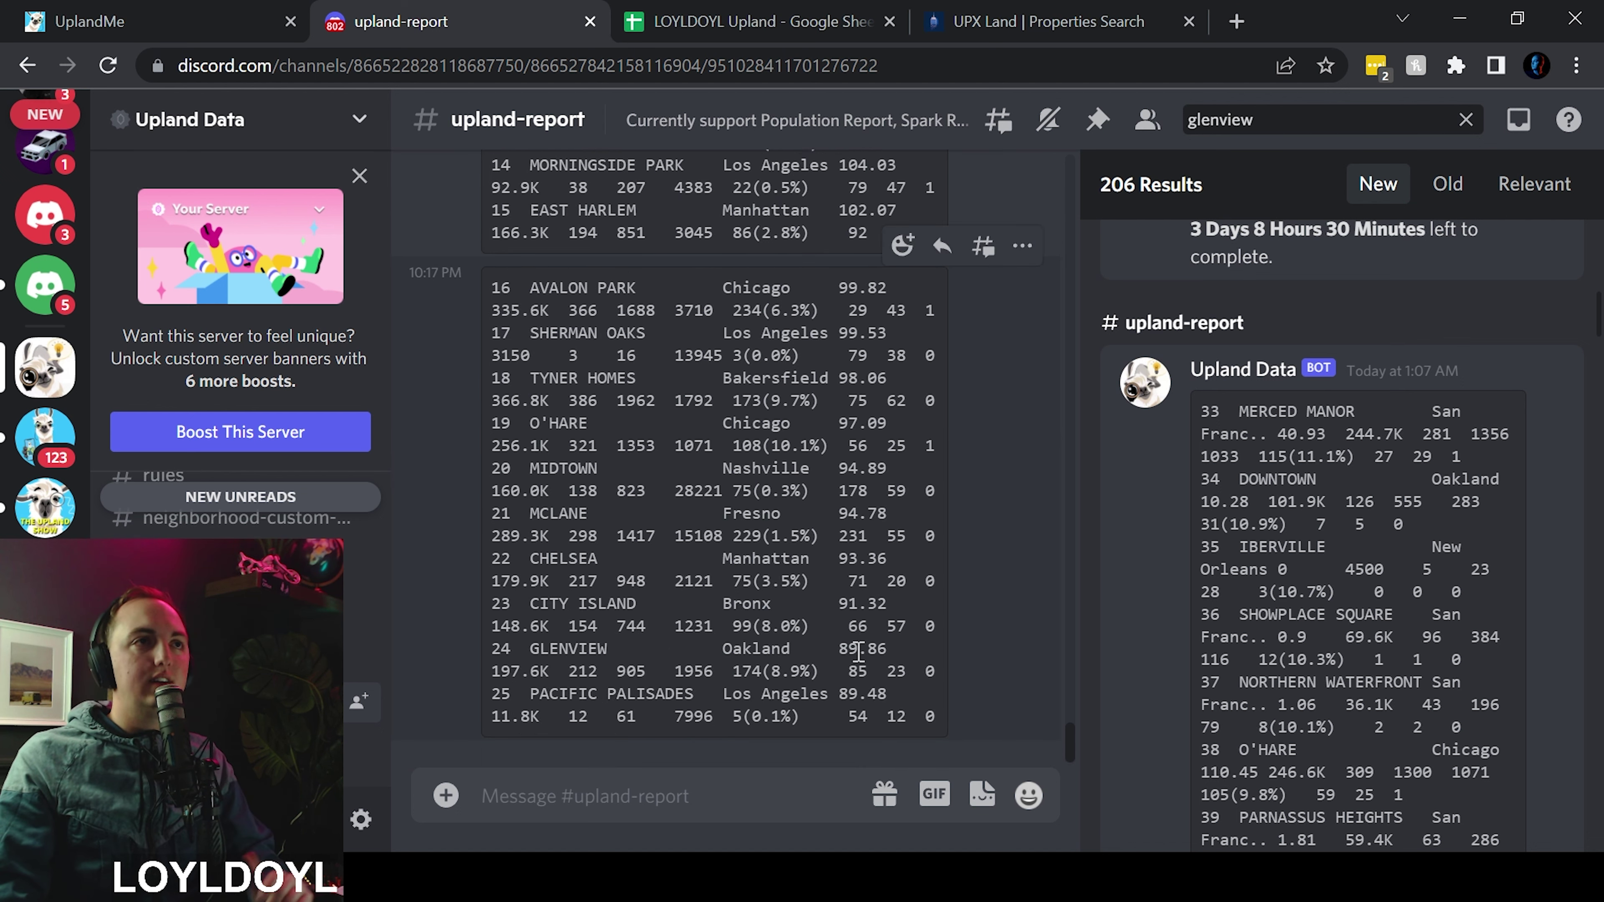
drag(830, 648, 889, 648)
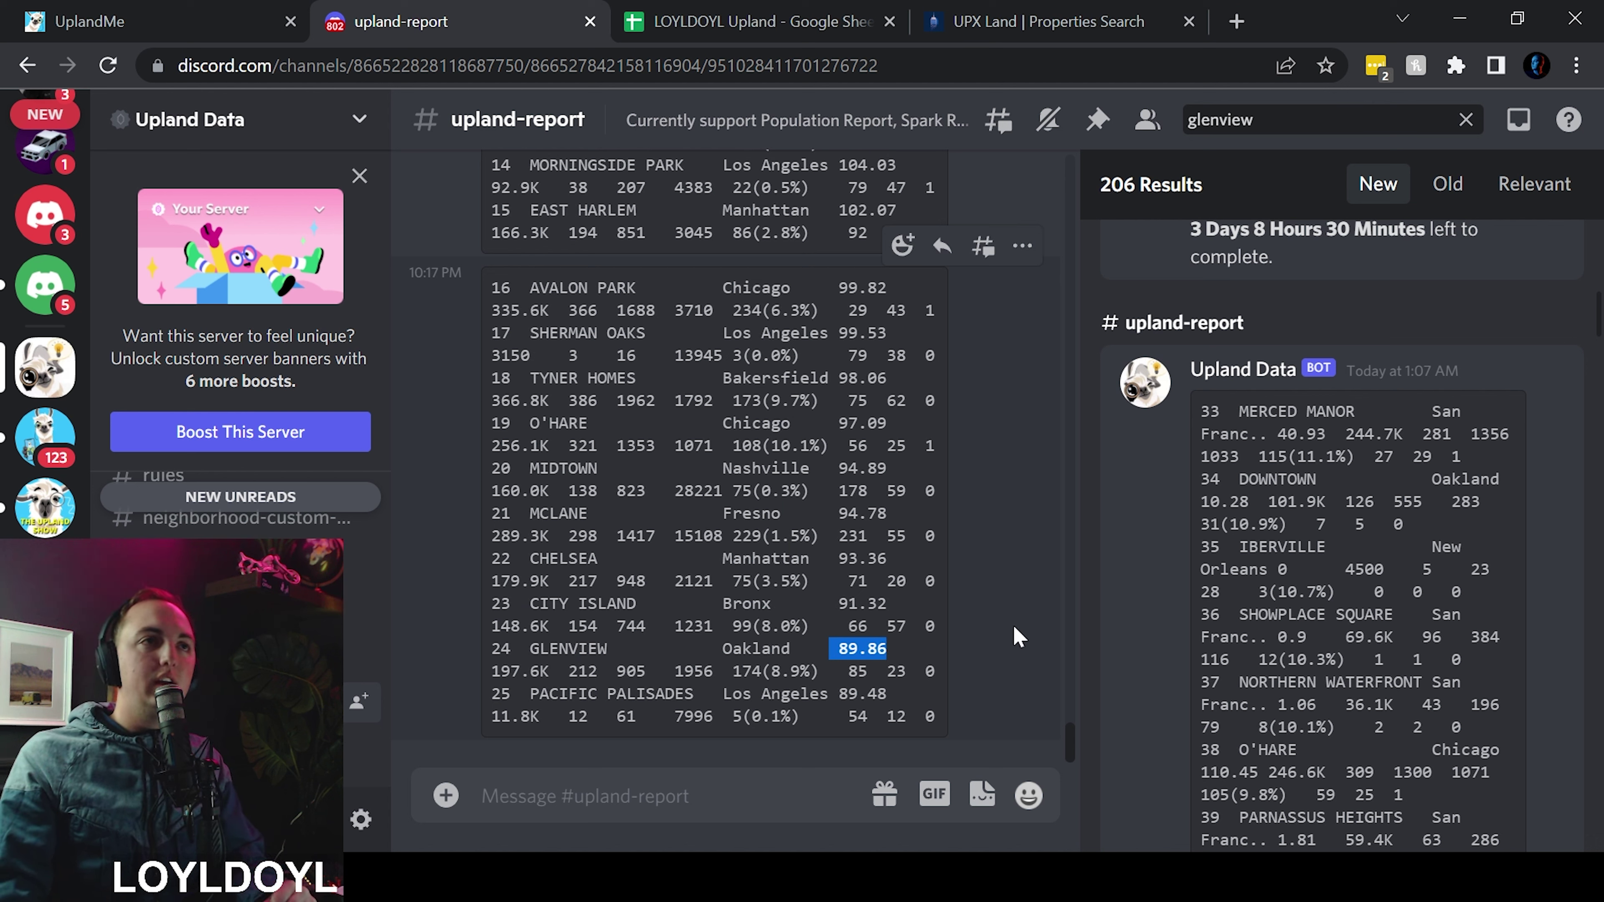
Switch to the LOYLDOYL Upland spreadsheet and select the Upland Name cells C4:C8 near the start of the address list
click(718, 33)
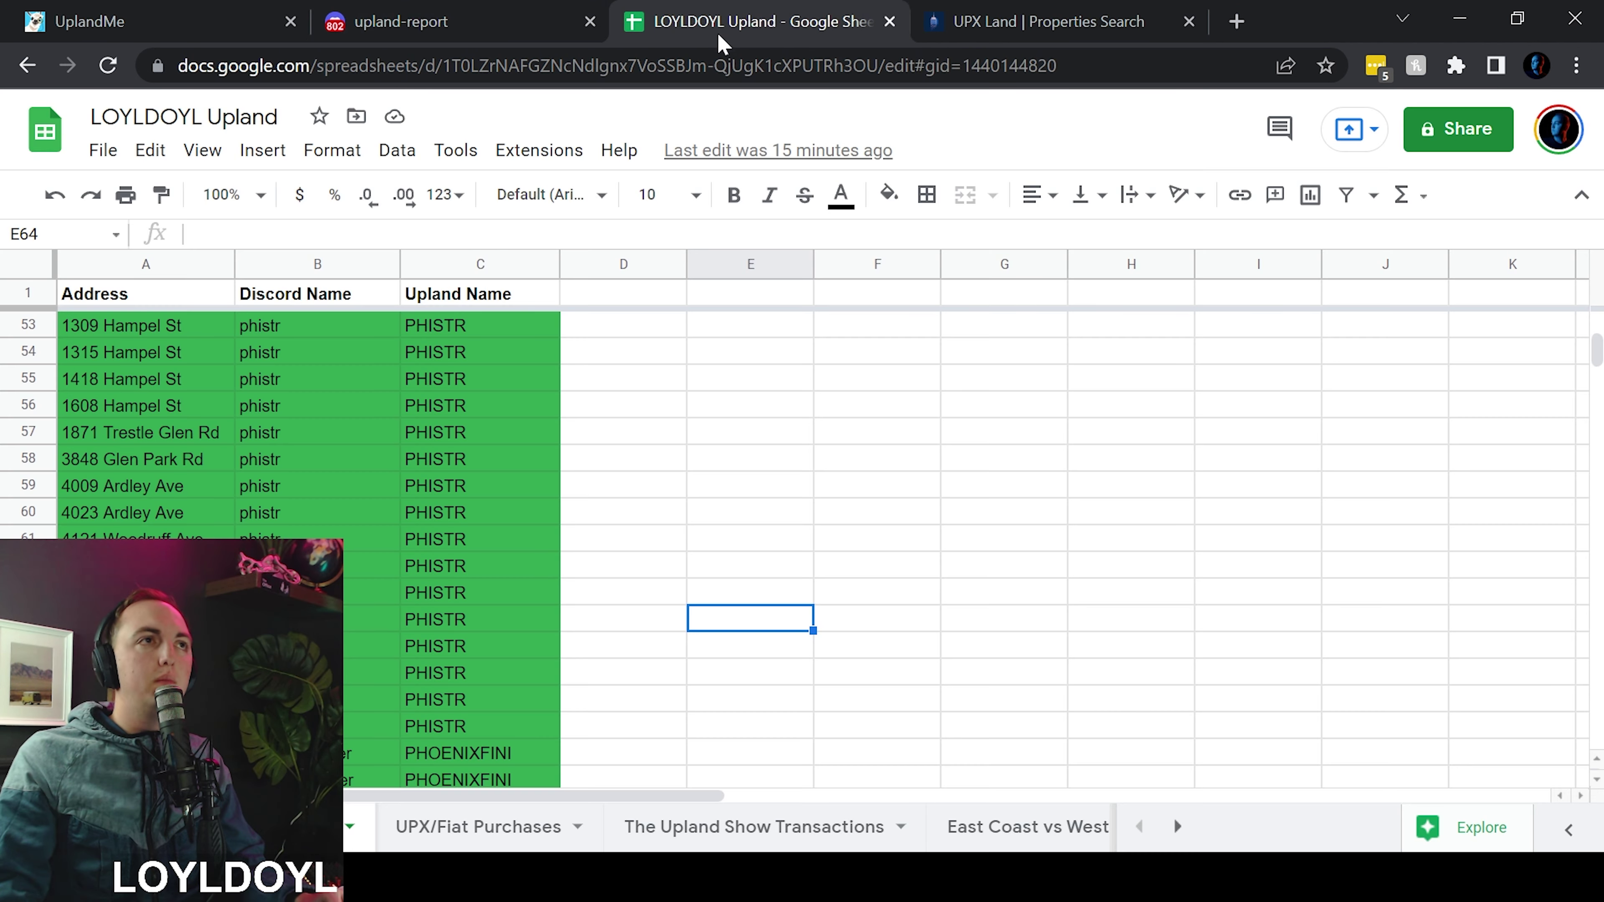
scroll(680, 469, up, 15)
scroll(685, 472, up, 3)
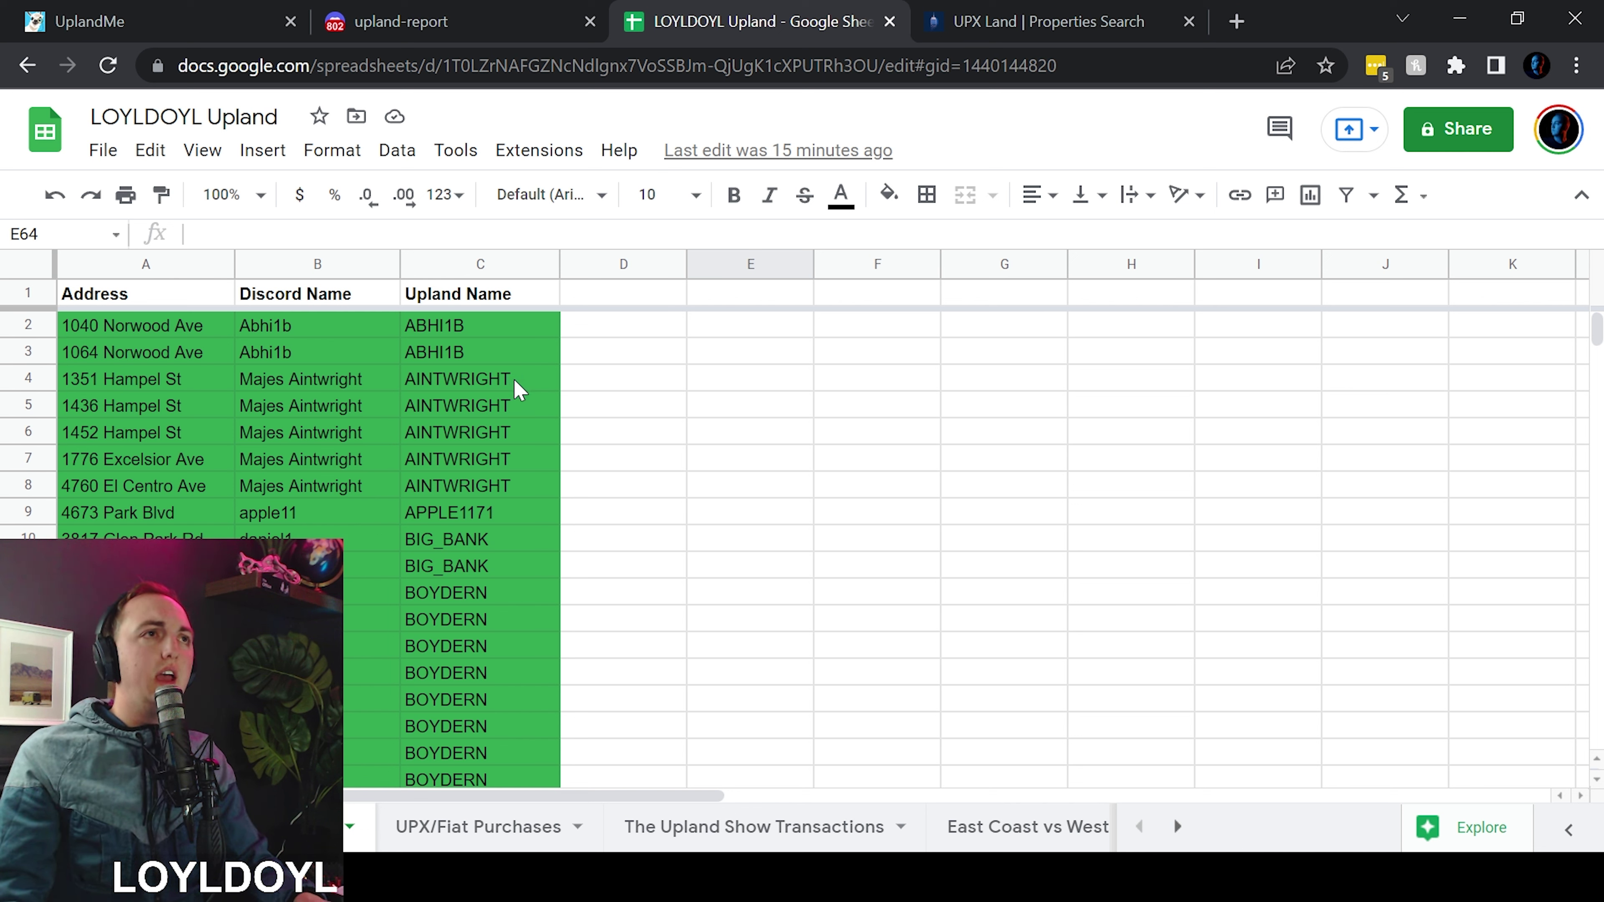
drag(518, 388, 513, 493)
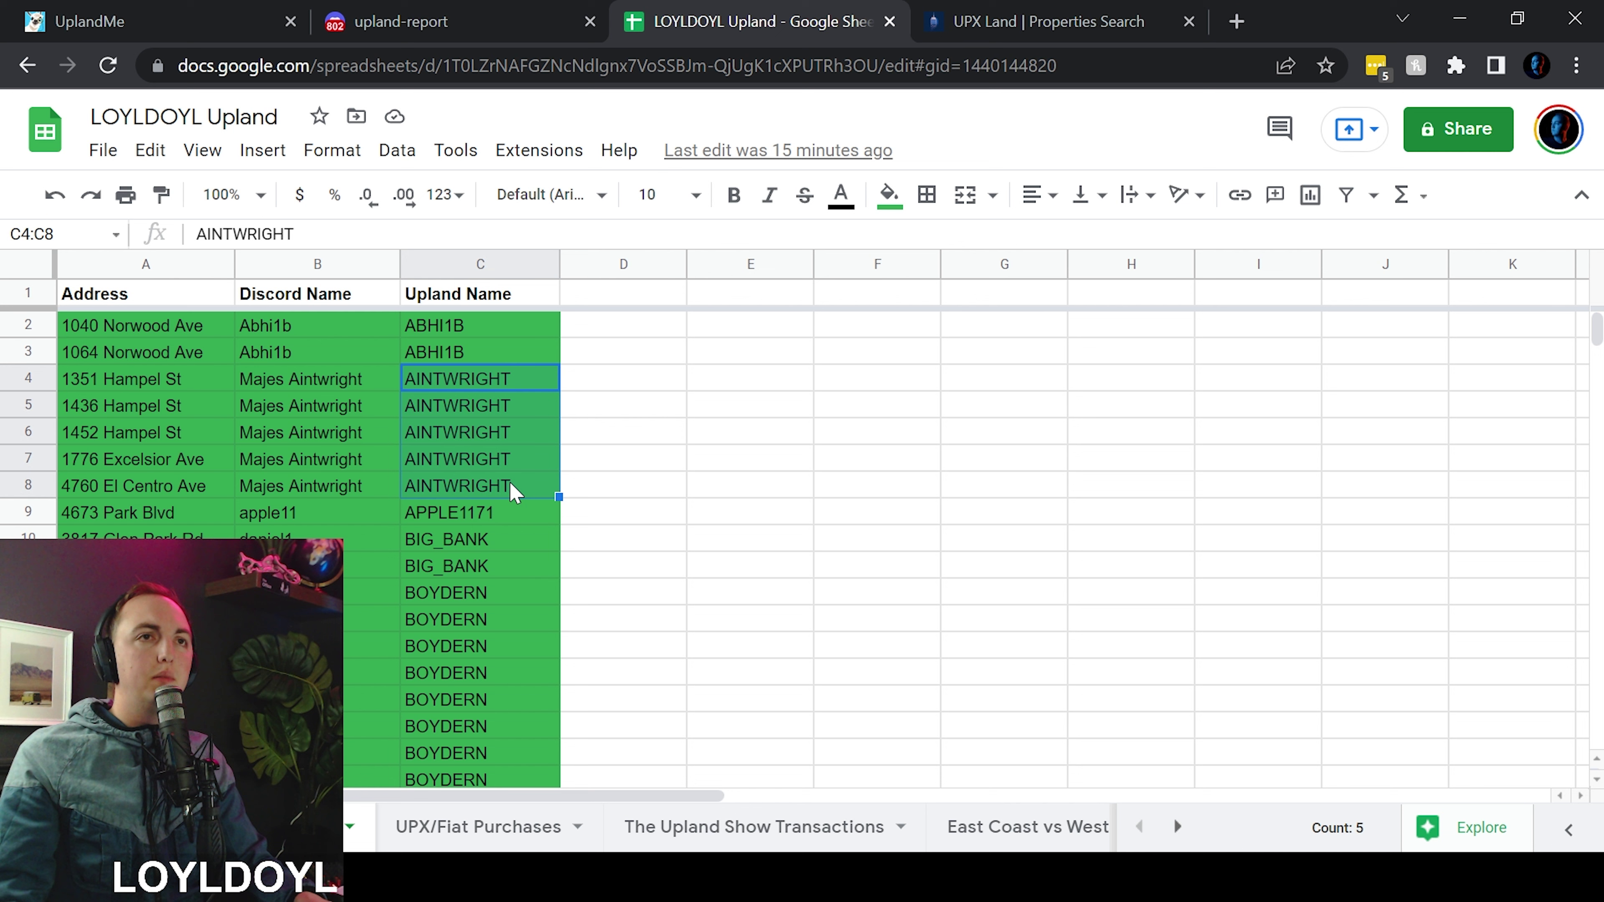
Select the Upland Name cells C12:C21 and review the property owner rows that follow them
scroll(692, 521, down, 3)
scroll(645, 496, up, 1)
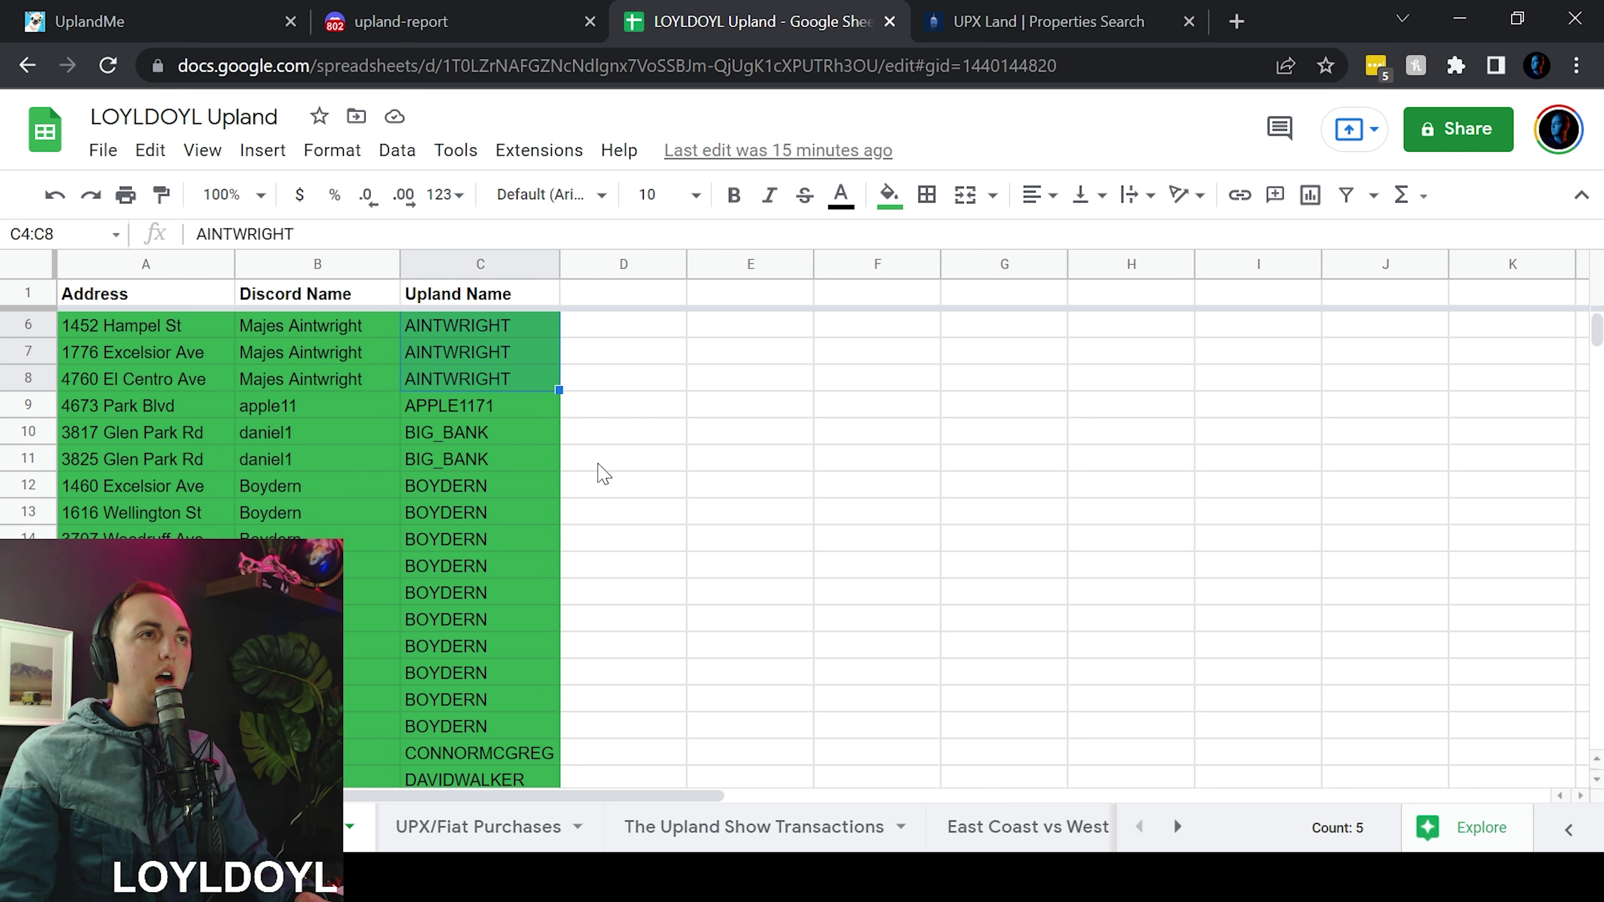
drag(496, 493, 515, 731)
scroll(723, 692, down, 6)
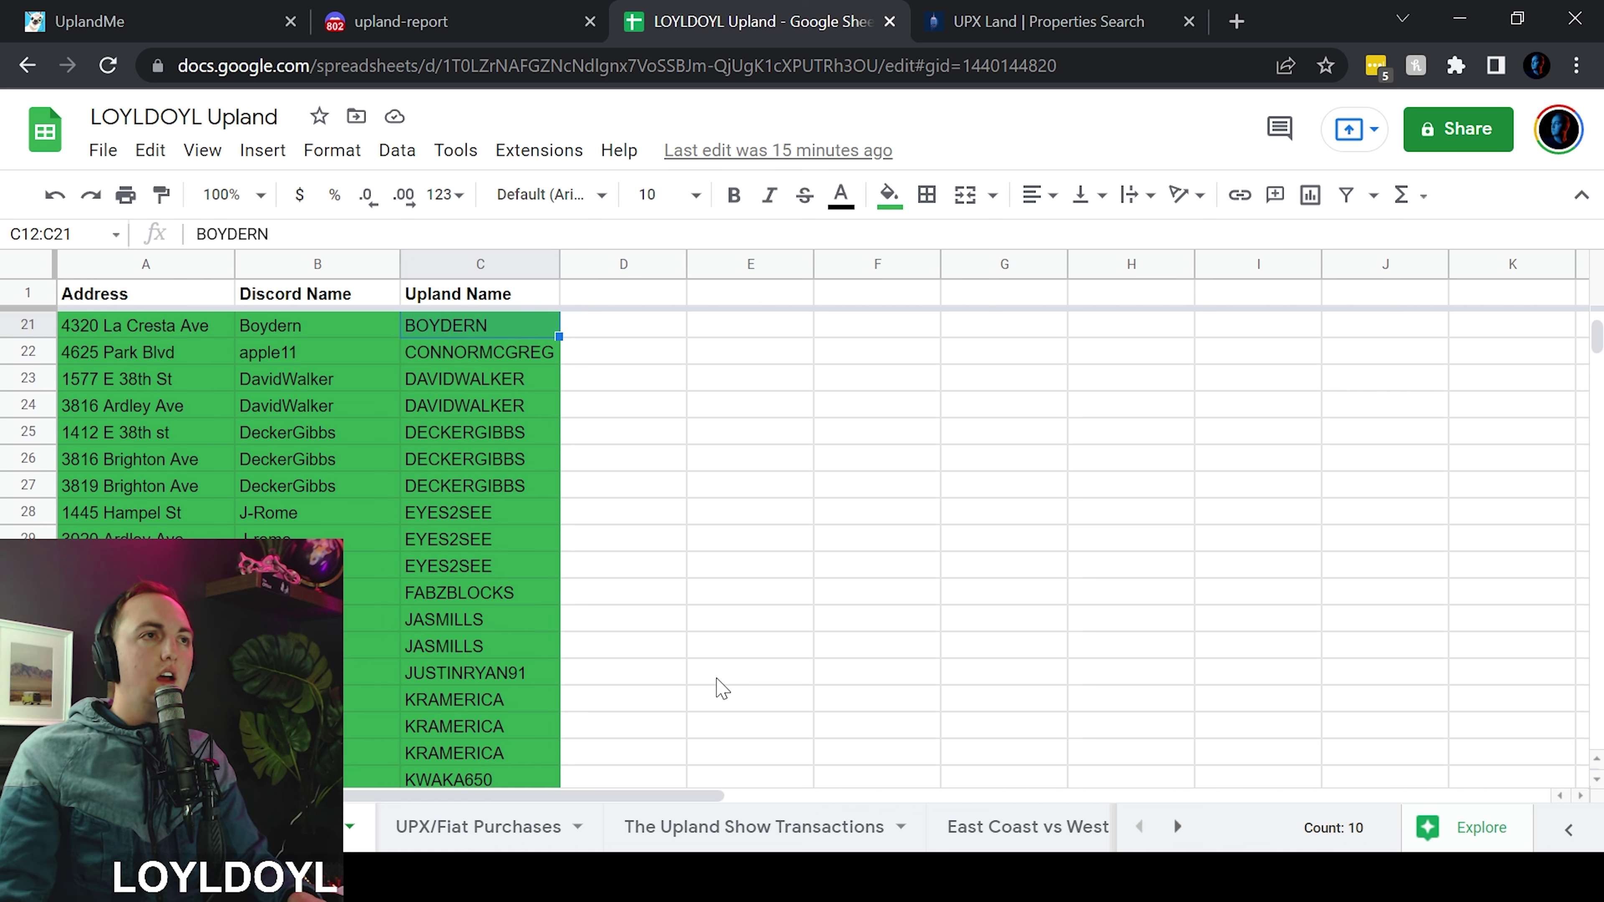
scroll(721, 689, up, 3)
scroll(721, 688, down, 1)
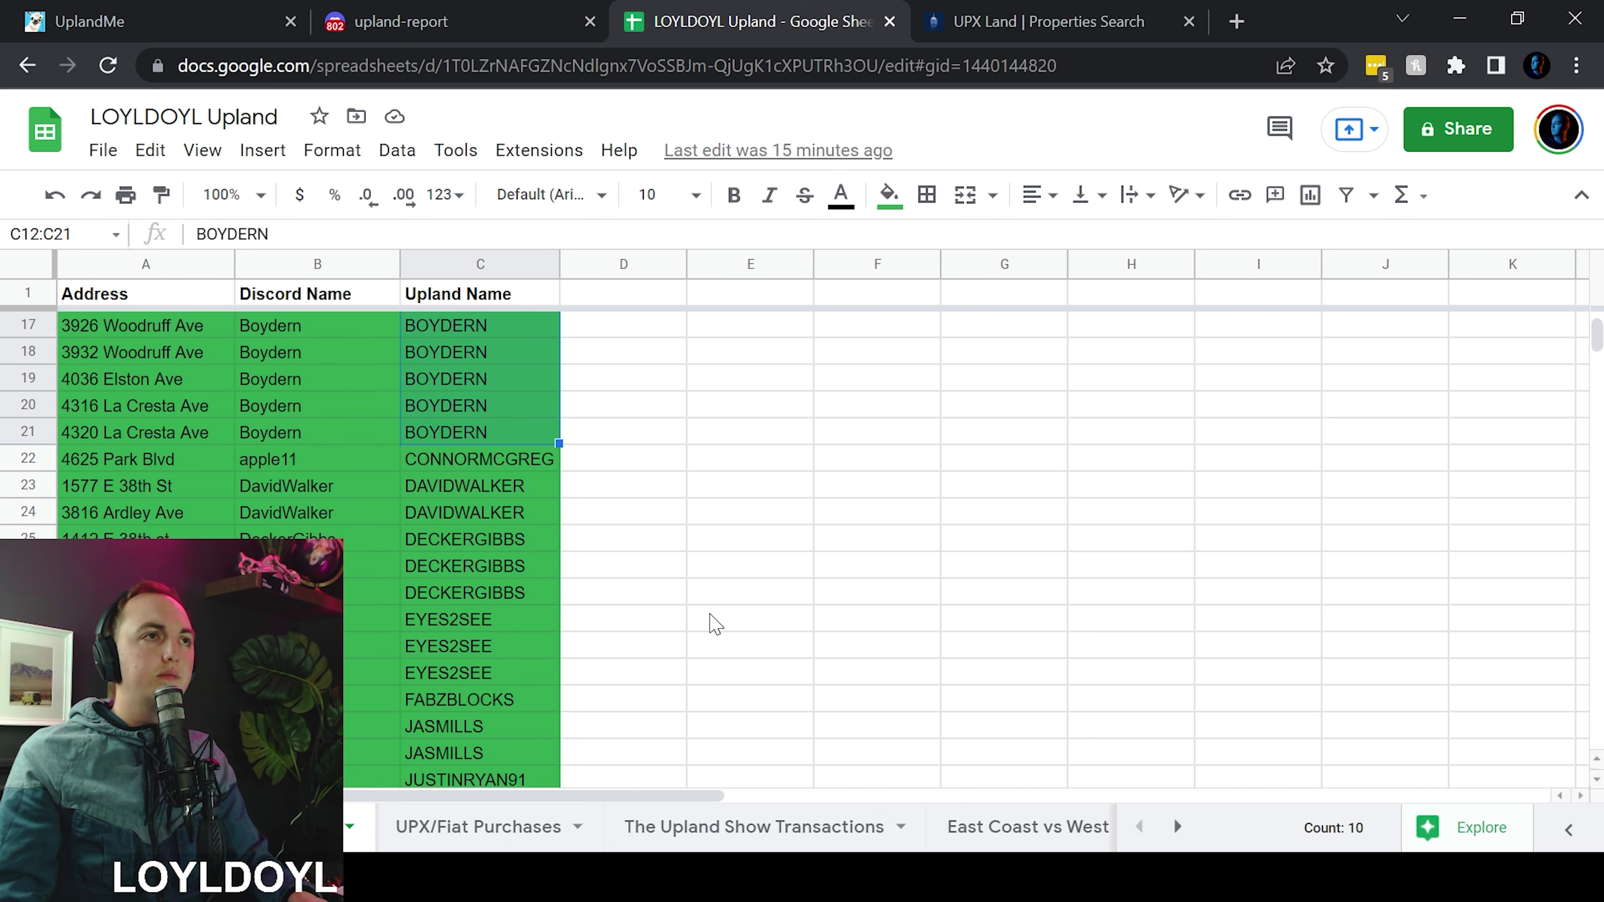
Review the property owner rows down through row 50 and select the Upland Name cells C46:C50
scroll(712, 623, down, 1)
scroll(515, 477, down, 1)
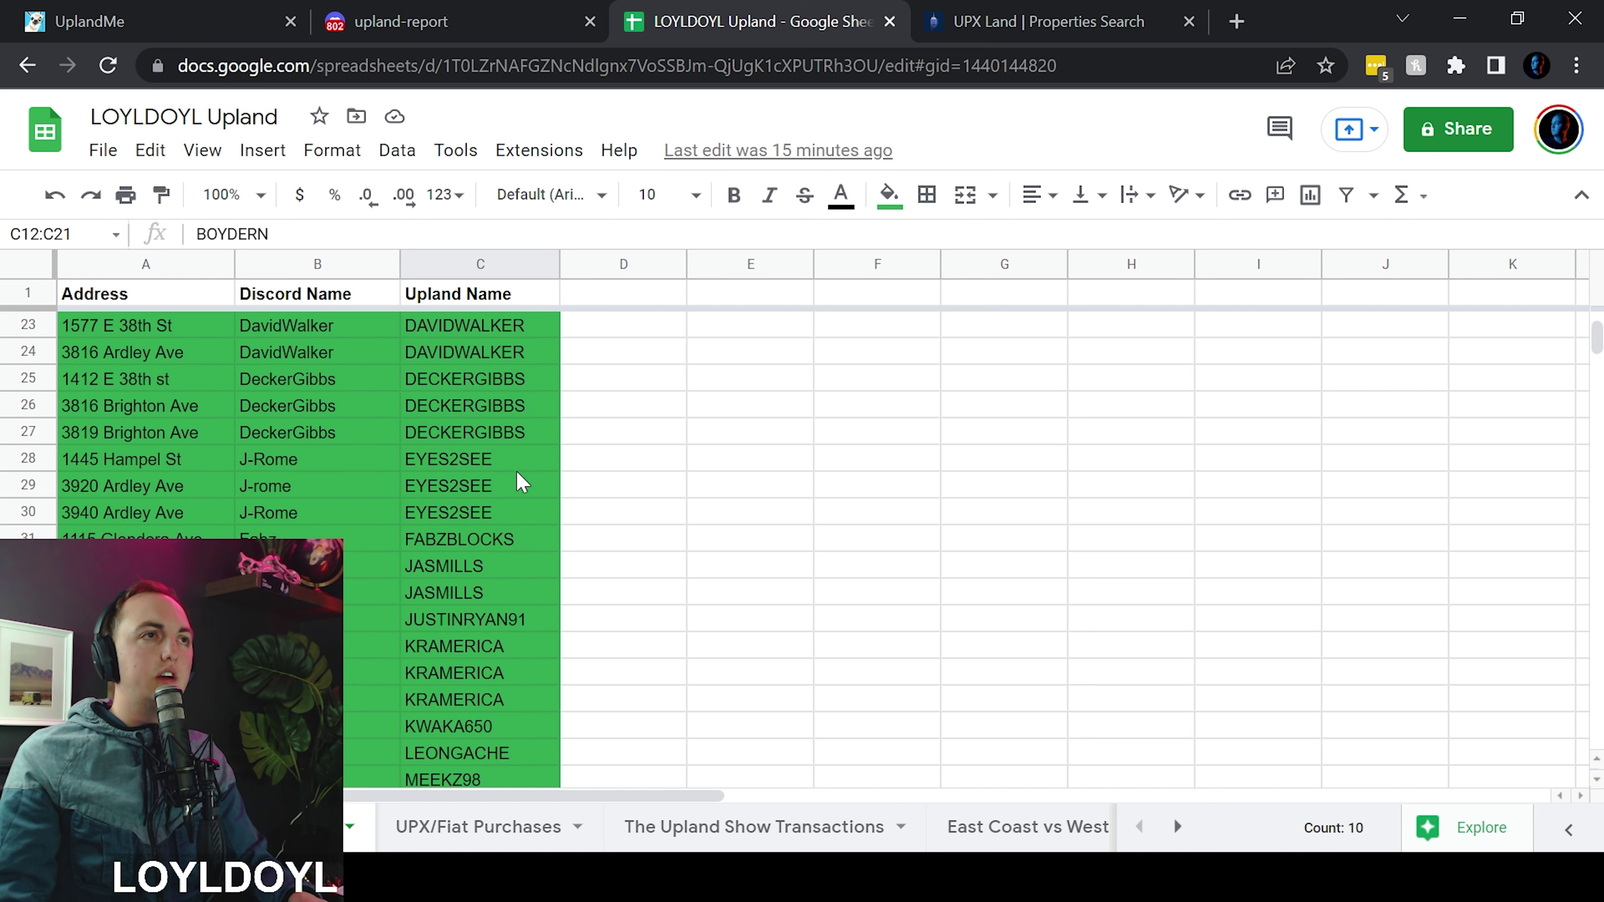
scroll(519, 481, down, 1)
scroll(528, 483, down, 2)
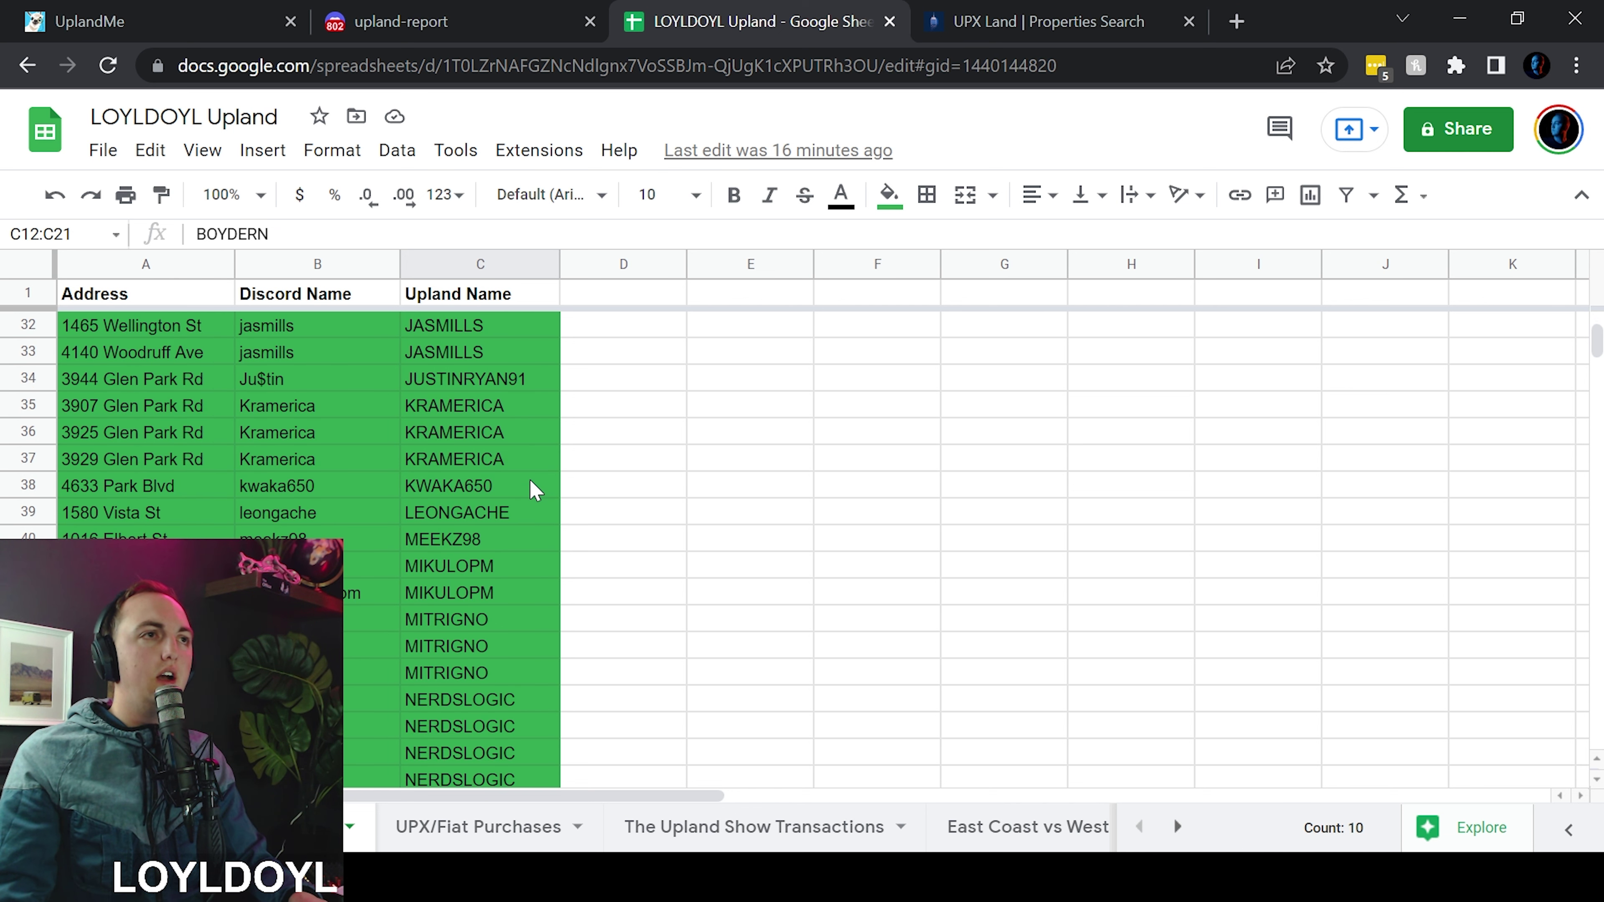
scroll(530, 487, down, 2)
drag(512, 520, 528, 631)
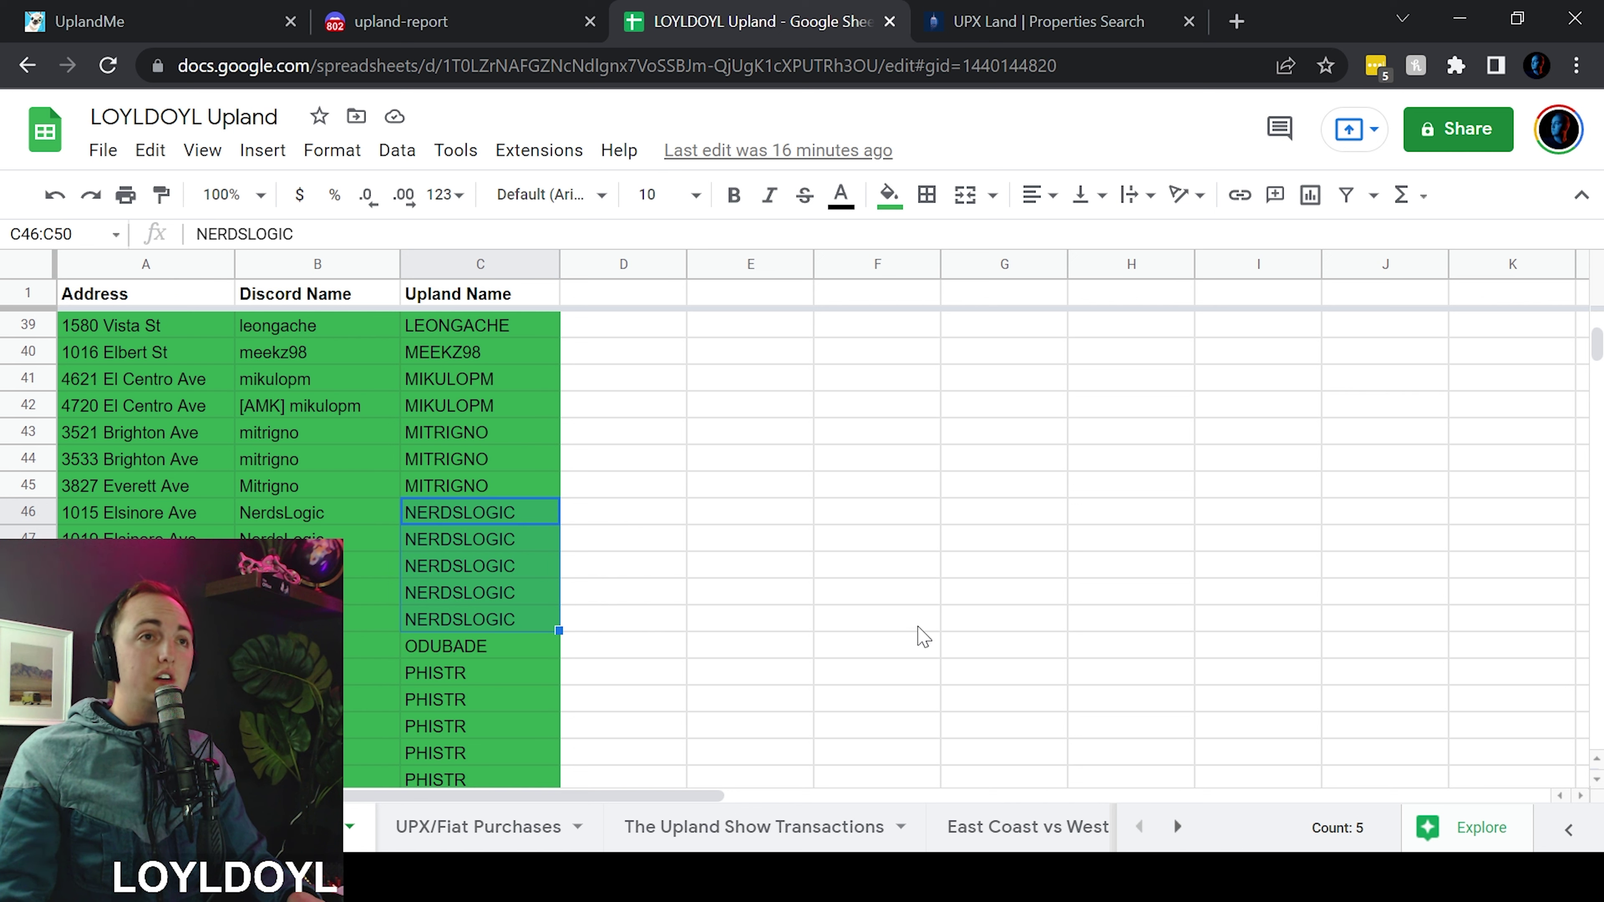
Select the Upland Name cells C52:C68 to check that owner's properties, then clear the selection by choosing empty cell G66
scroll(844, 613, down, 2)
click(423, 488)
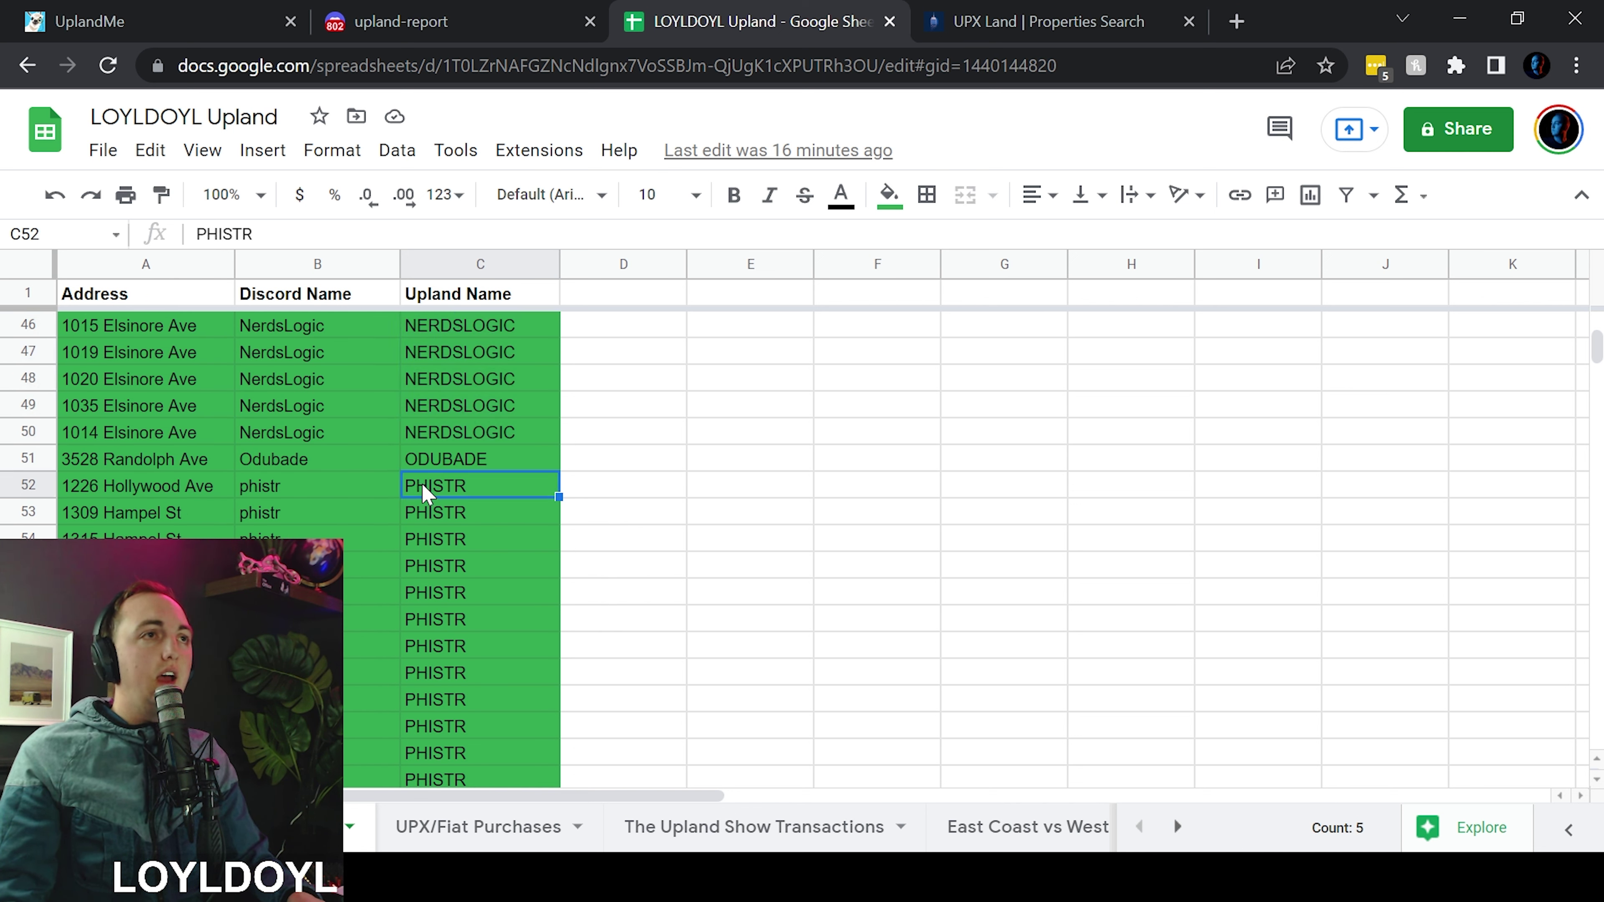
scroll(480, 505, down, 1)
scroll(492, 533, down, 1)
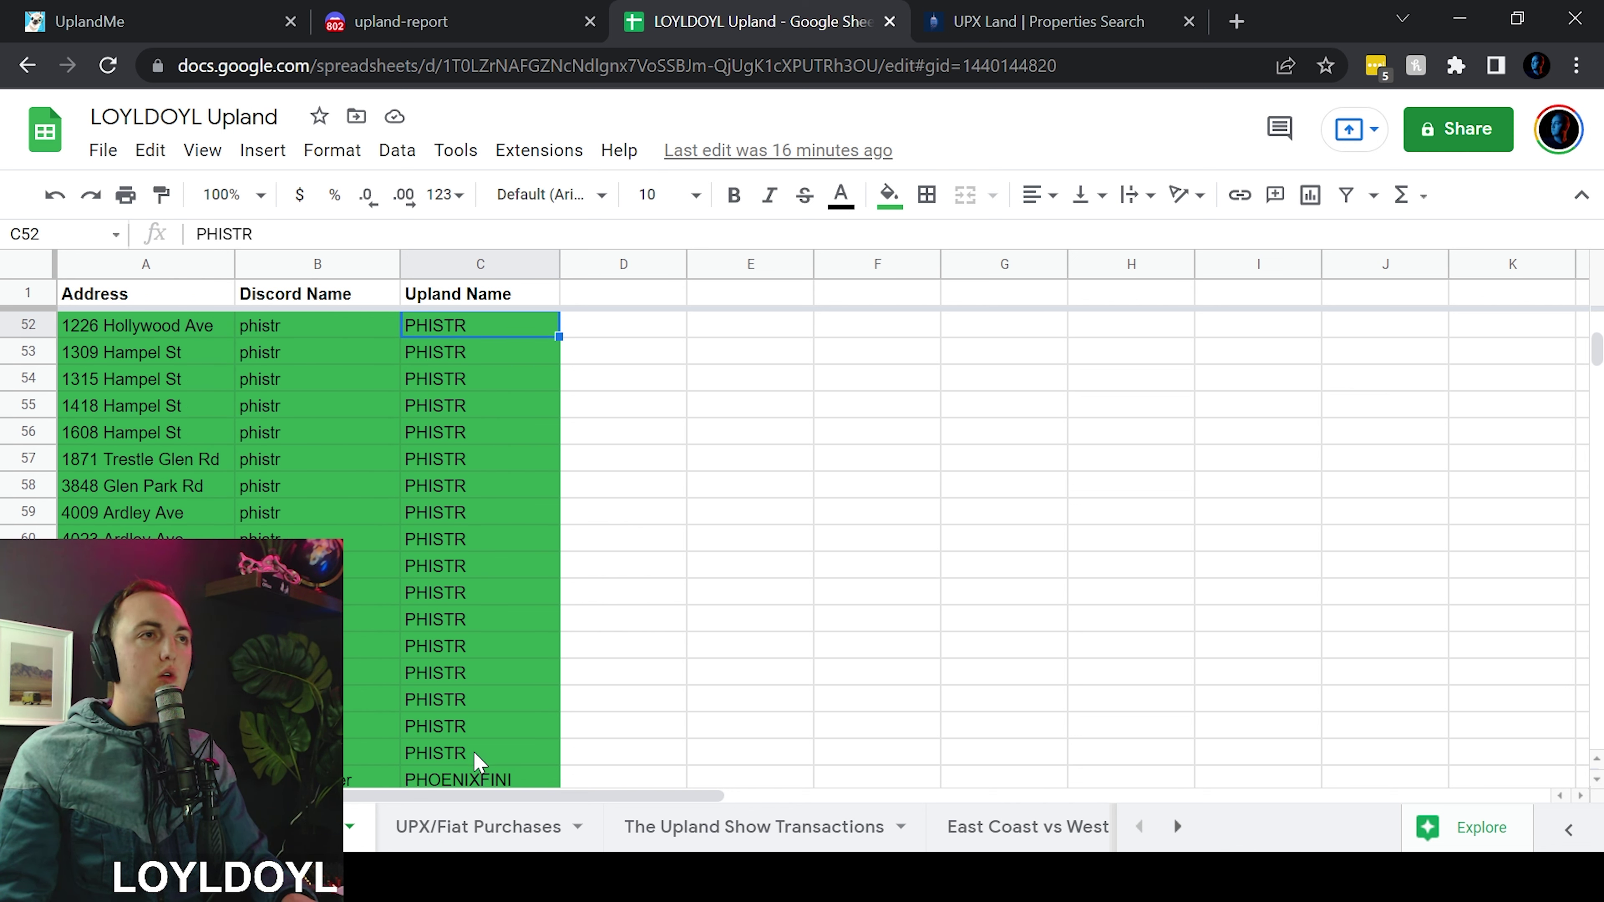
shift+click(478, 761)
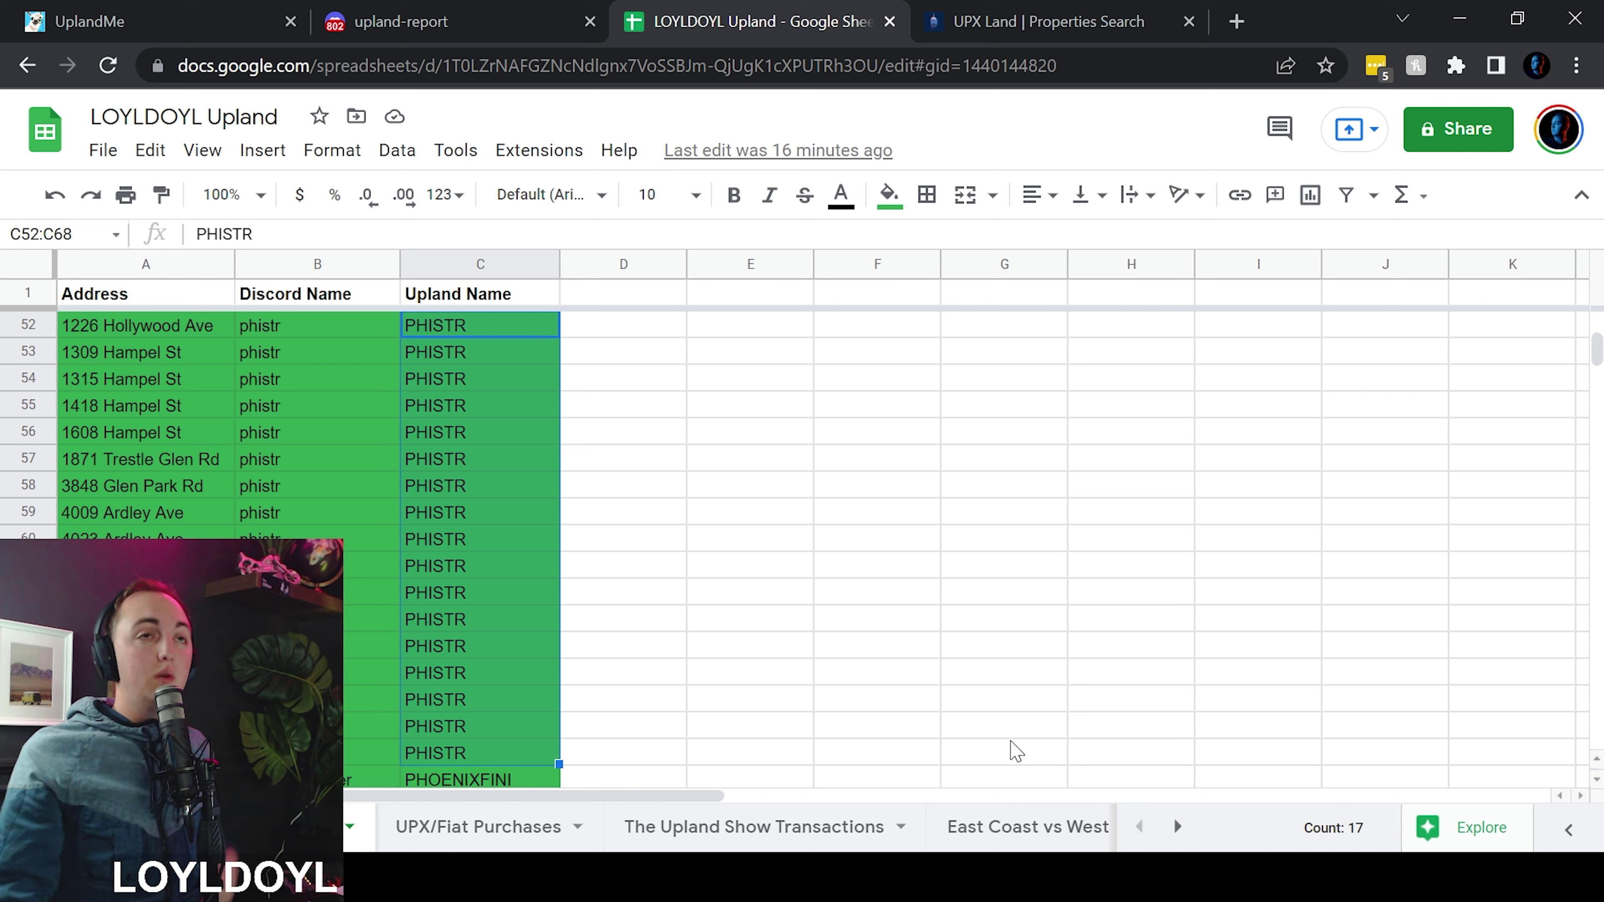
click(1001, 699)
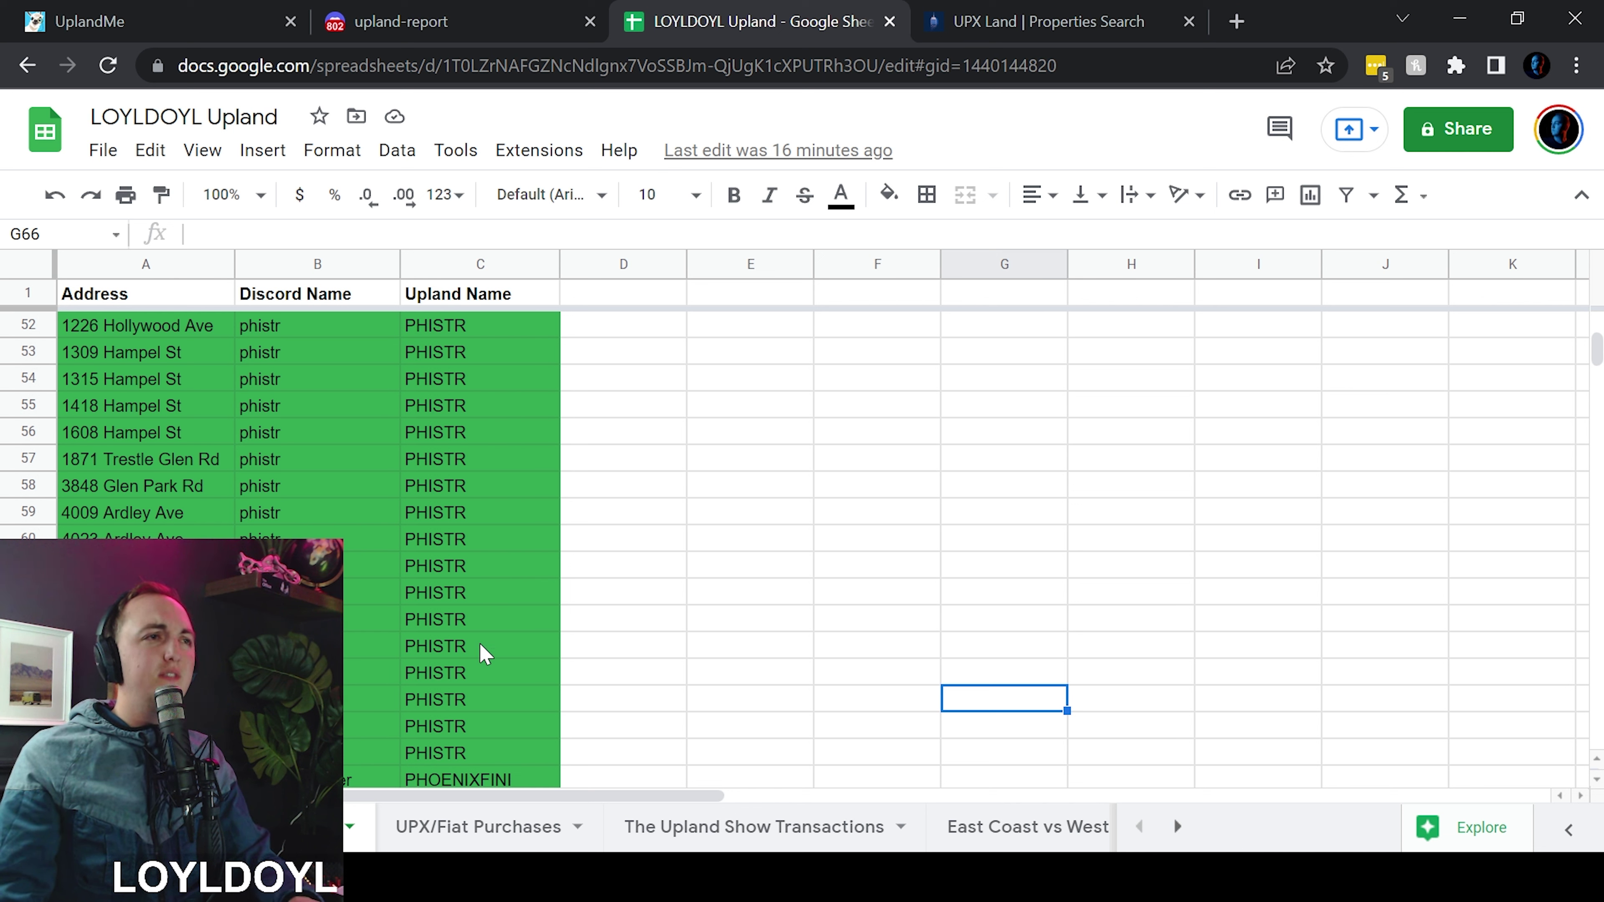
Continue through the owner list past row 68 and select the Upland Name cells C76:C79
scroll(482, 651, down, 1)
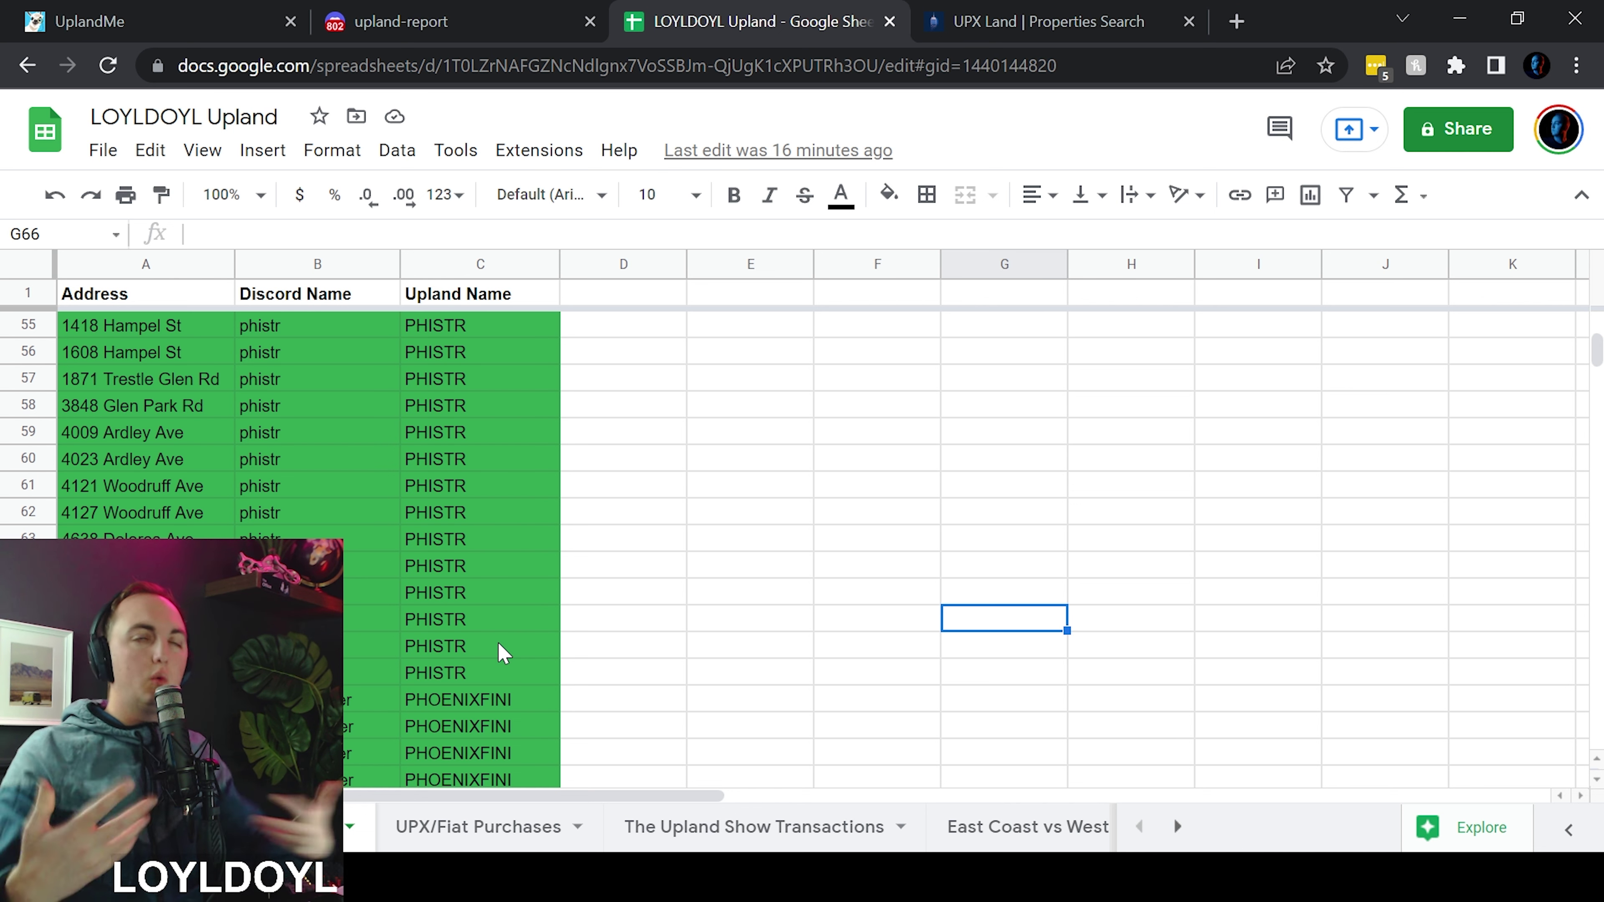
scroll(461, 664, down, 2)
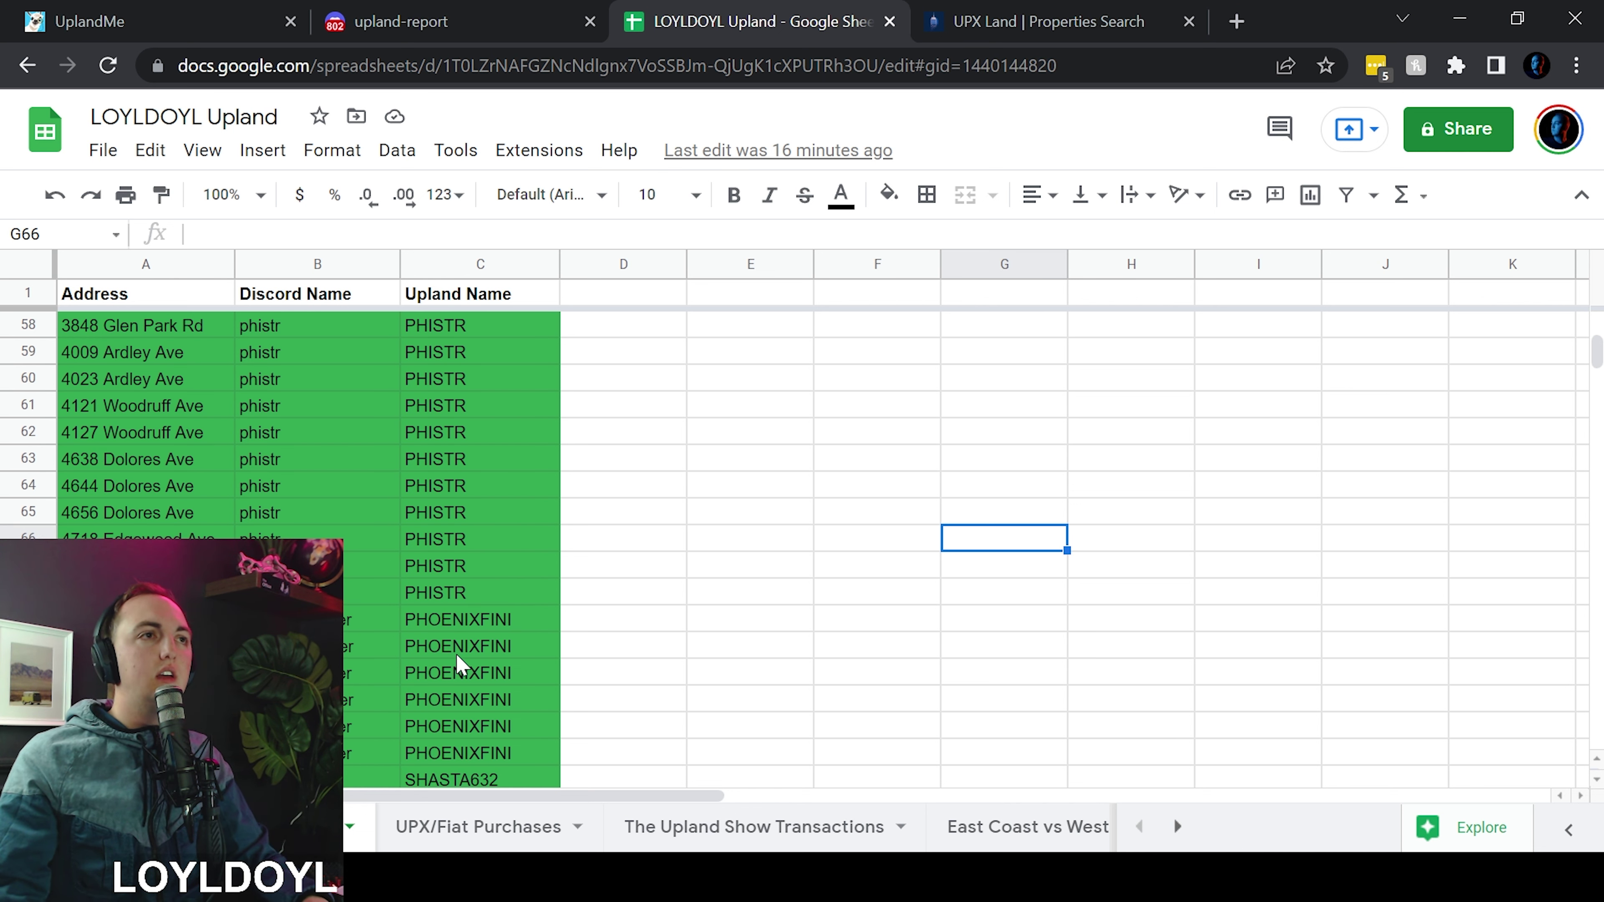
drag(522, 552, 552, 734)
scroll(489, 610, down, 1)
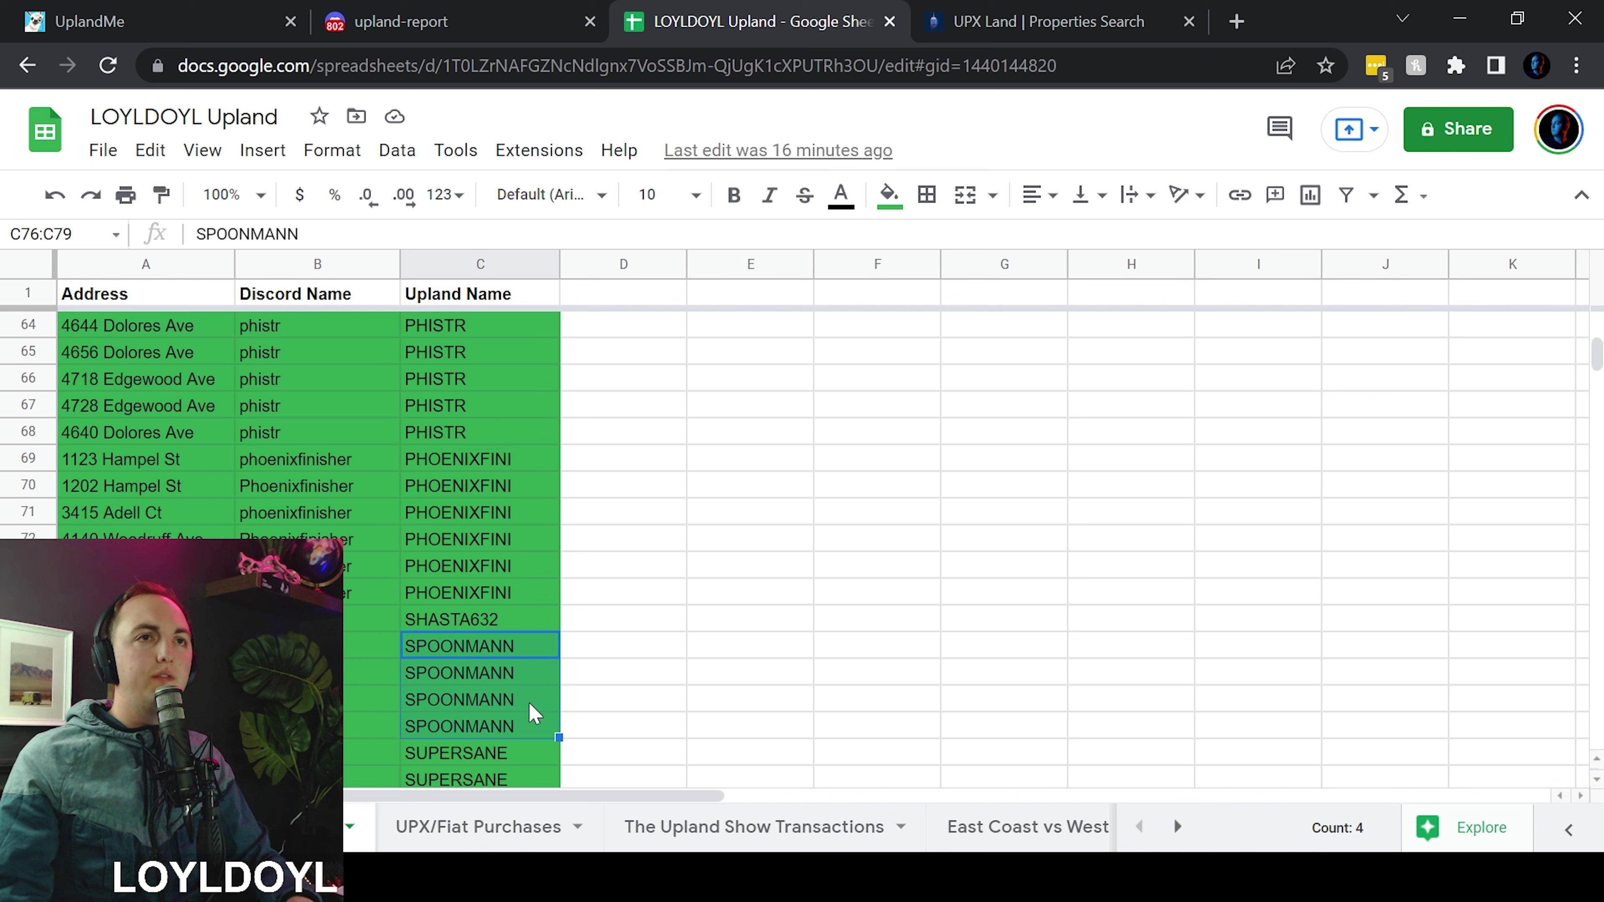
Select the Upland Name cells C82:C91, skim the remaining owners, and return to the start of the list with empty cell E9 selected
scroll(533, 713, down, 3)
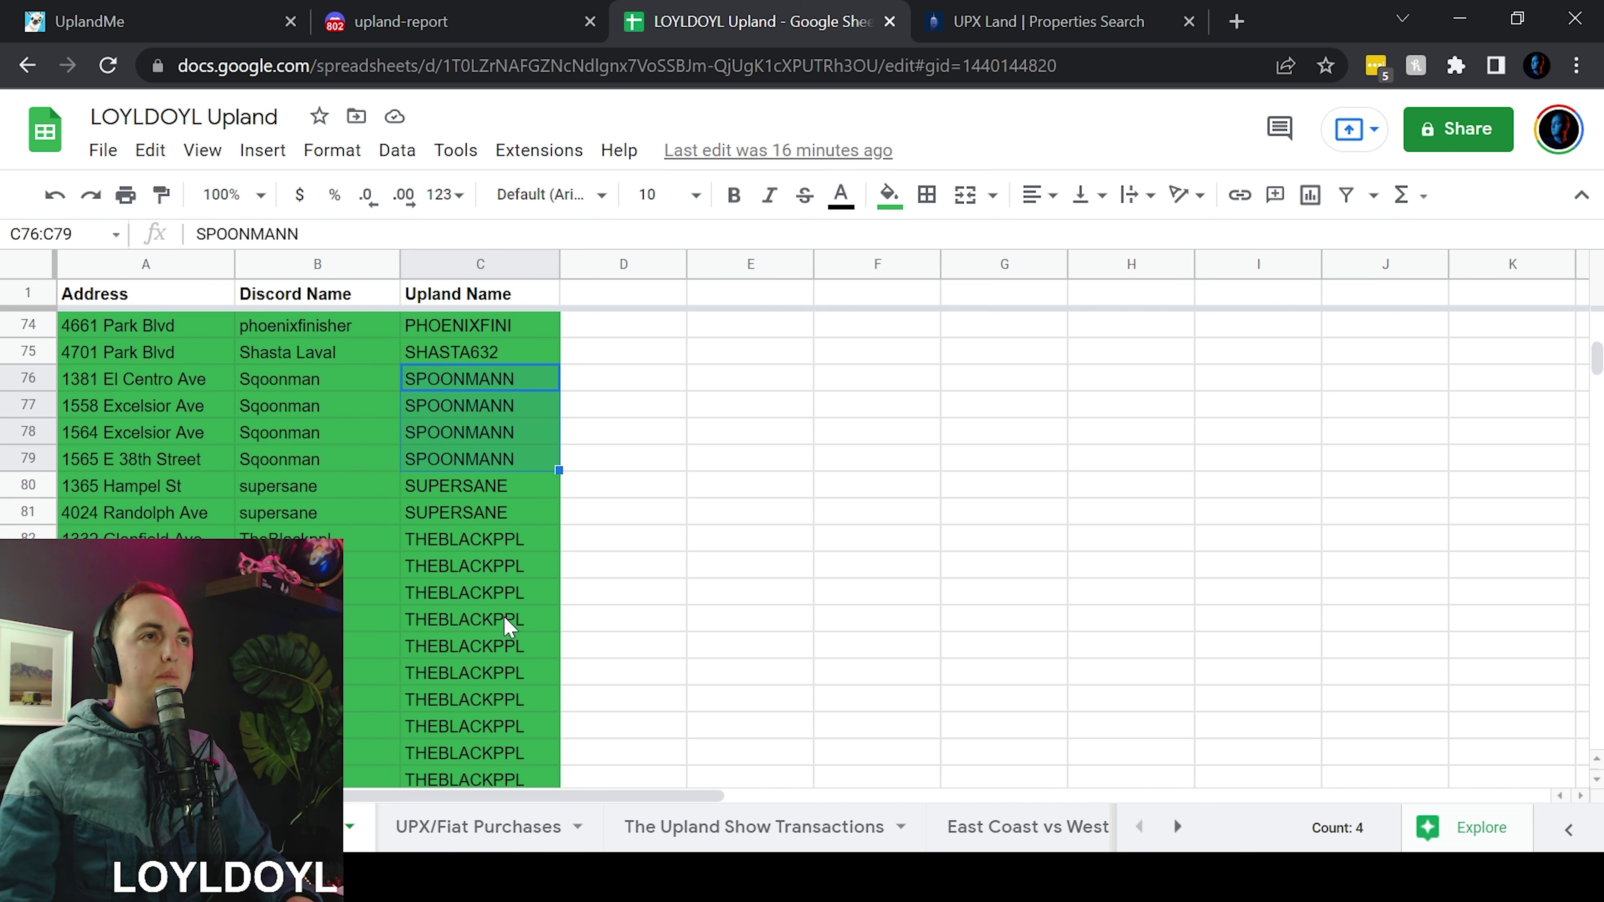
scroll(510, 626, down, 1)
drag(508, 460, 513, 702)
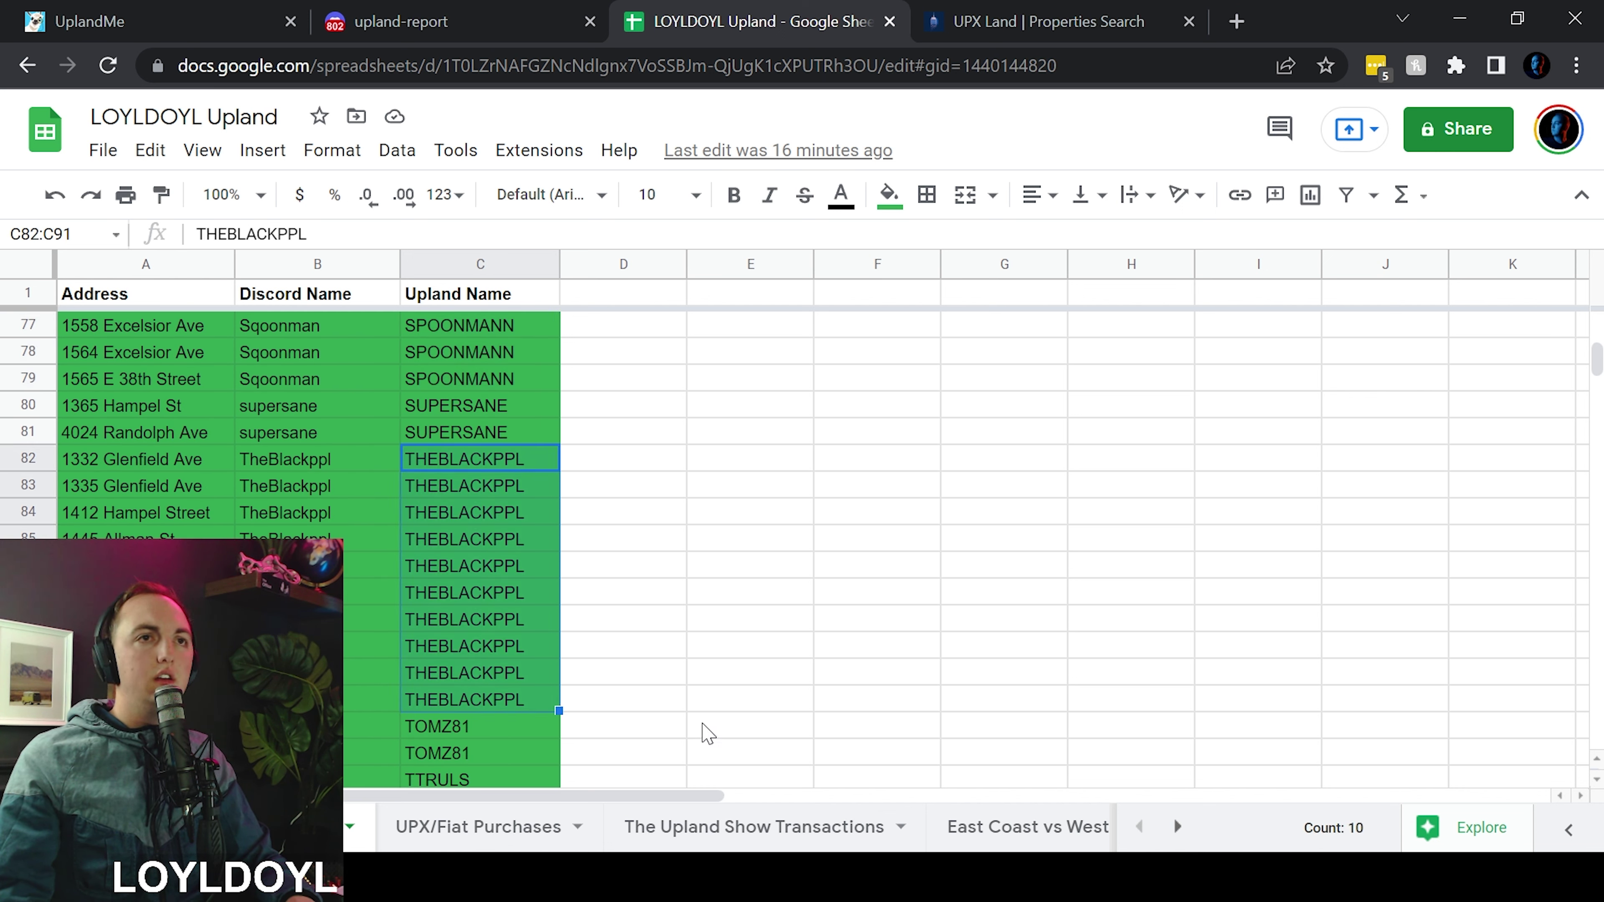
scroll(559, 638, down, 4)
scroll(556, 670, up, 5)
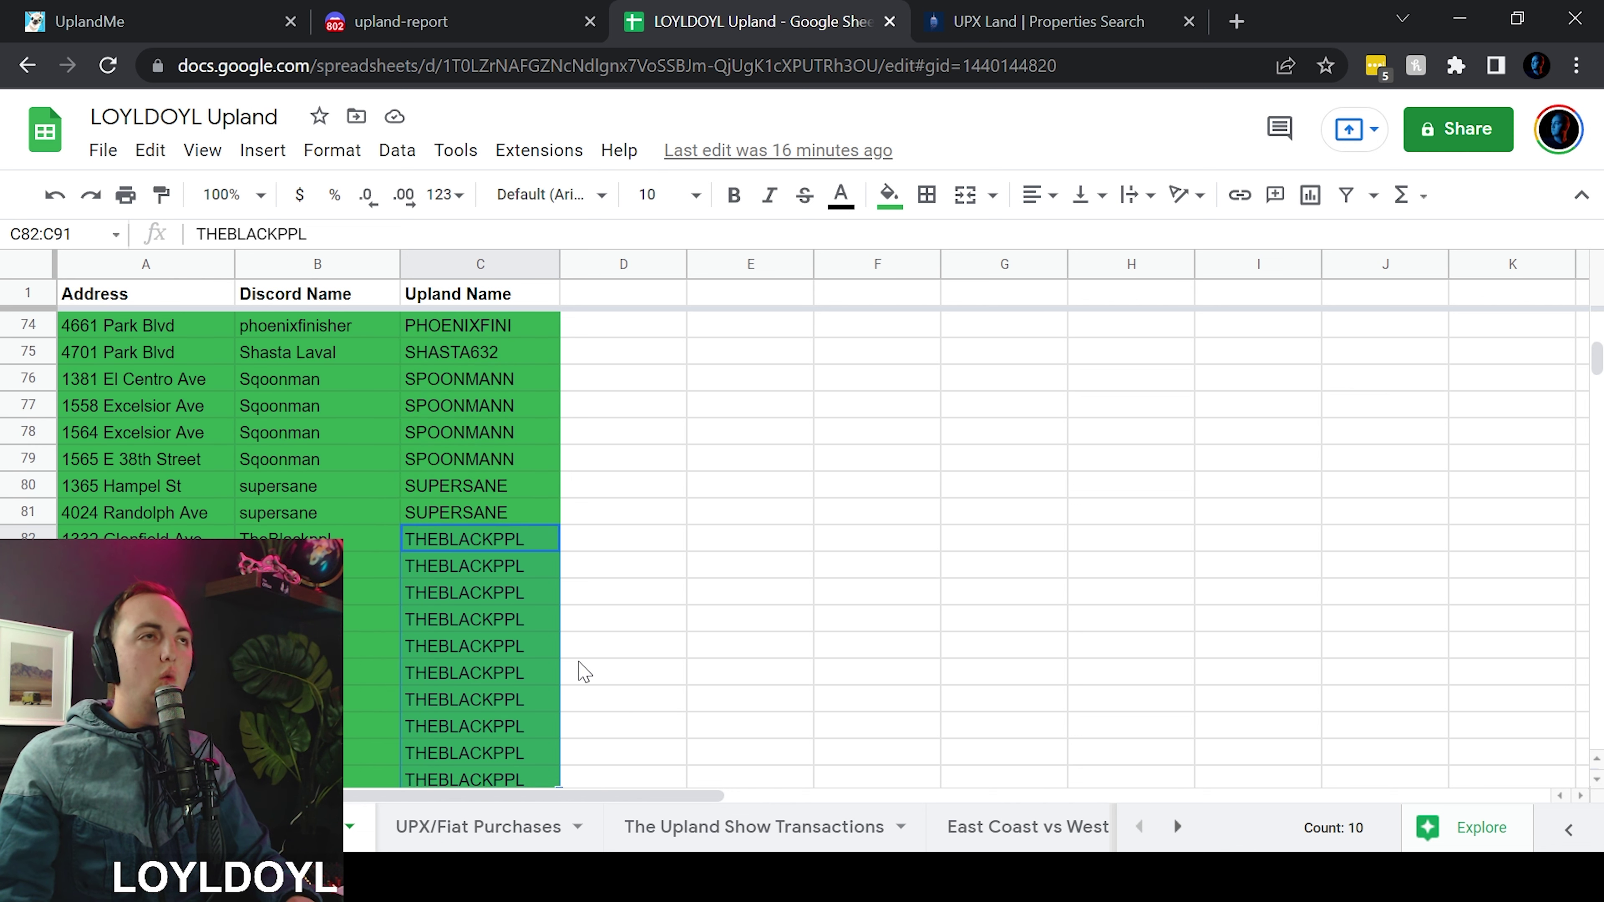
scroll(584, 671, up, 20)
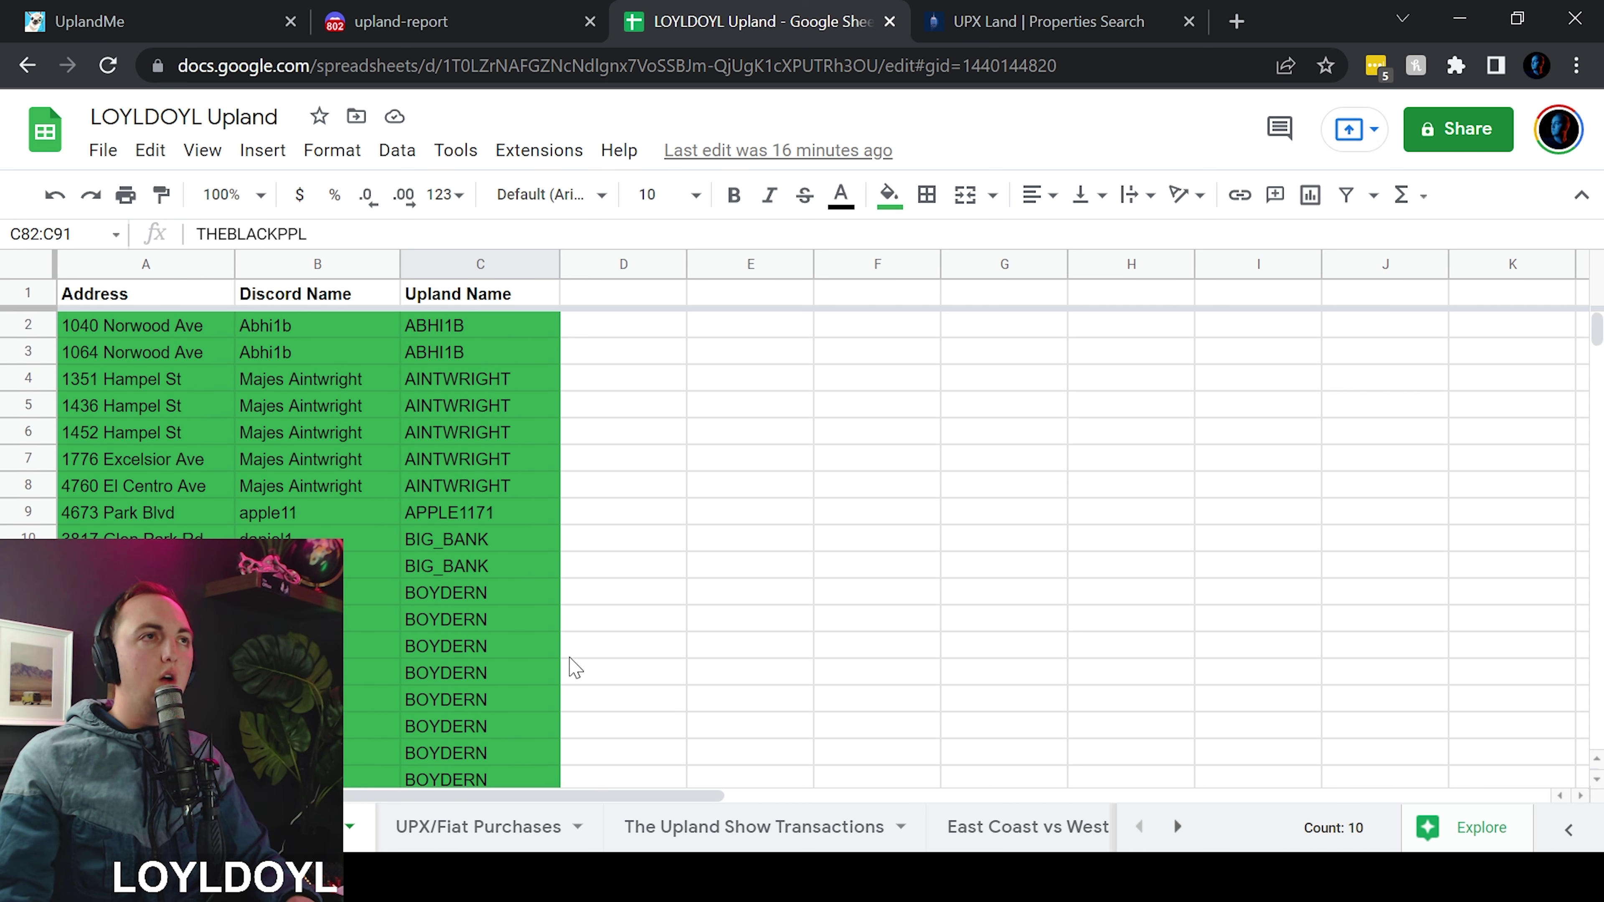
click(739, 522)
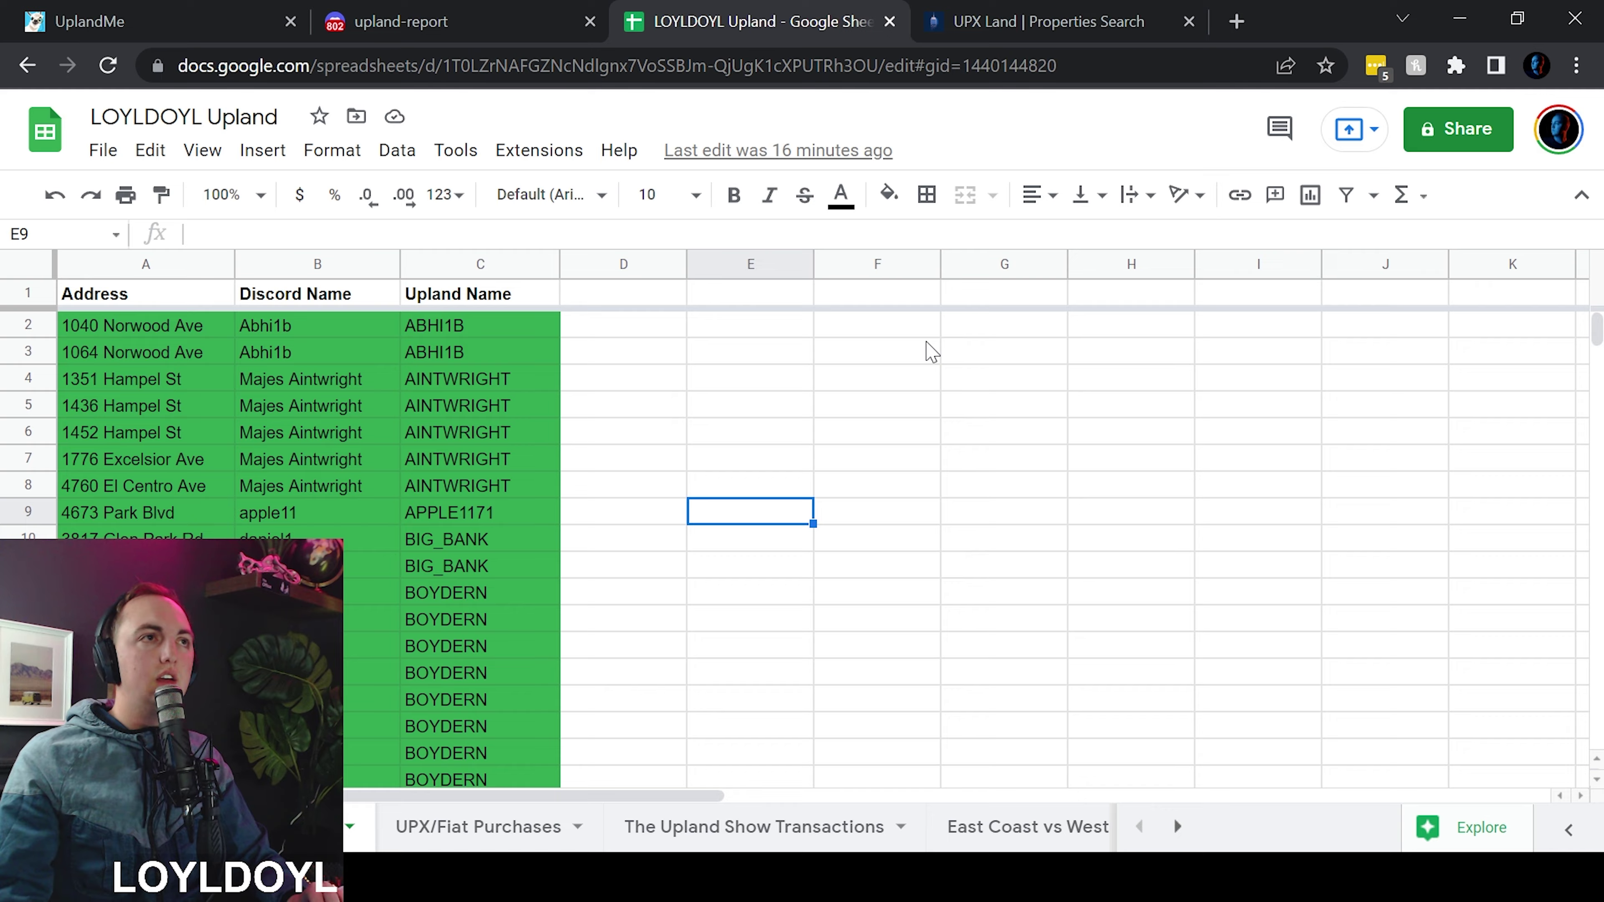
Switch to the UPX Land Properties Search and examine the Glenview listings priced in USD, comparing sale prices from the cheapest upward
click(1011, 21)
scroll(948, 544, down, 3)
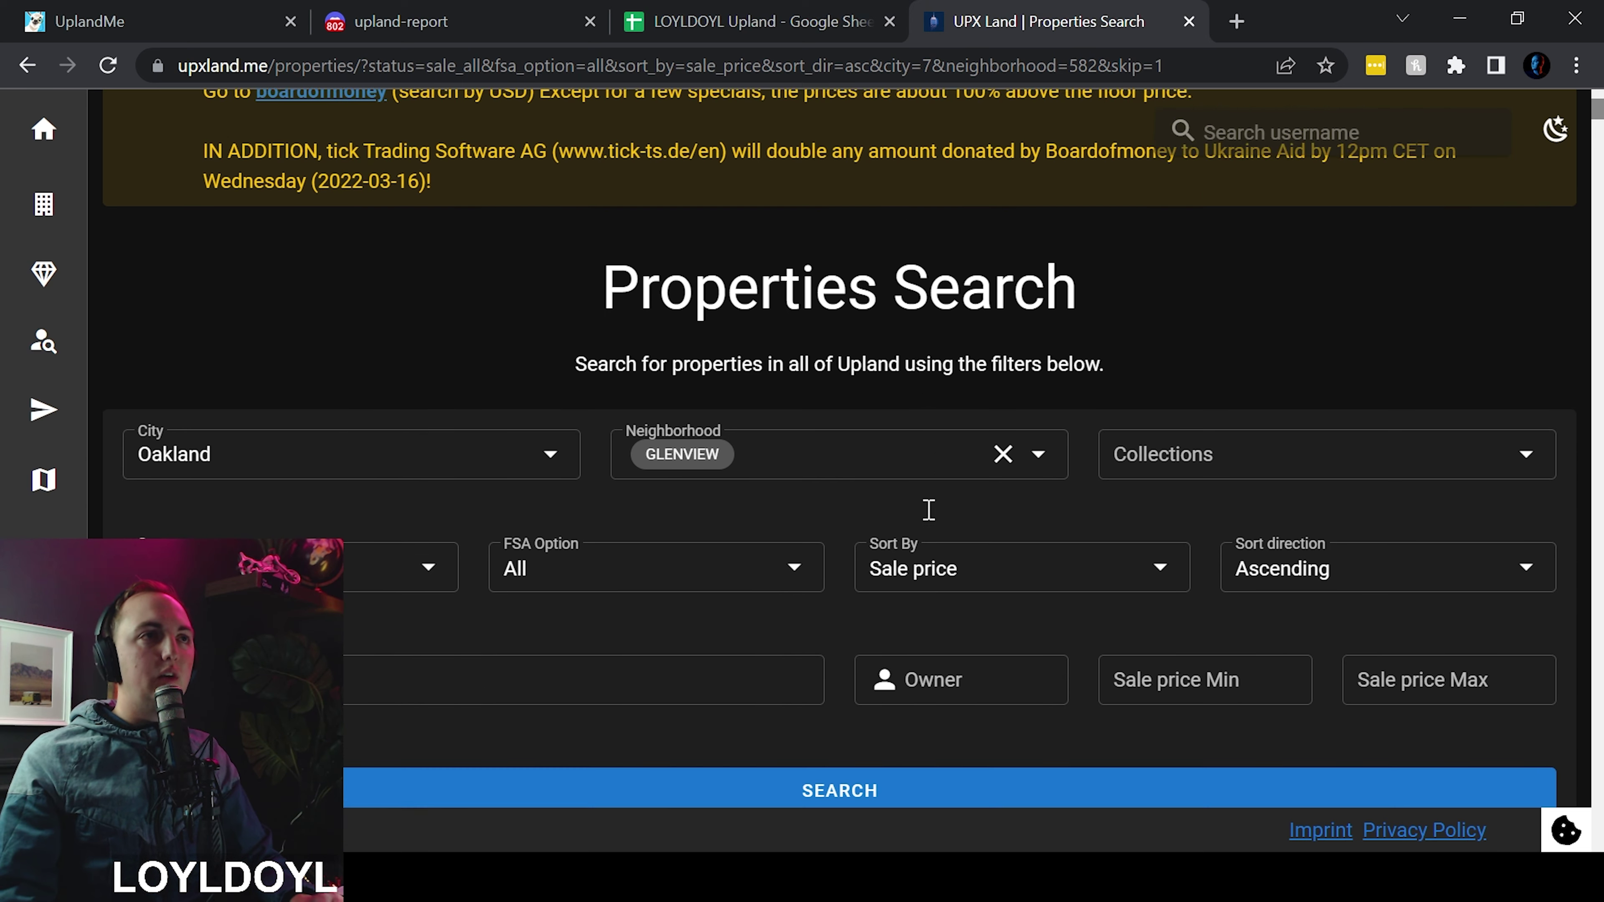
scroll(929, 509, down, 12)
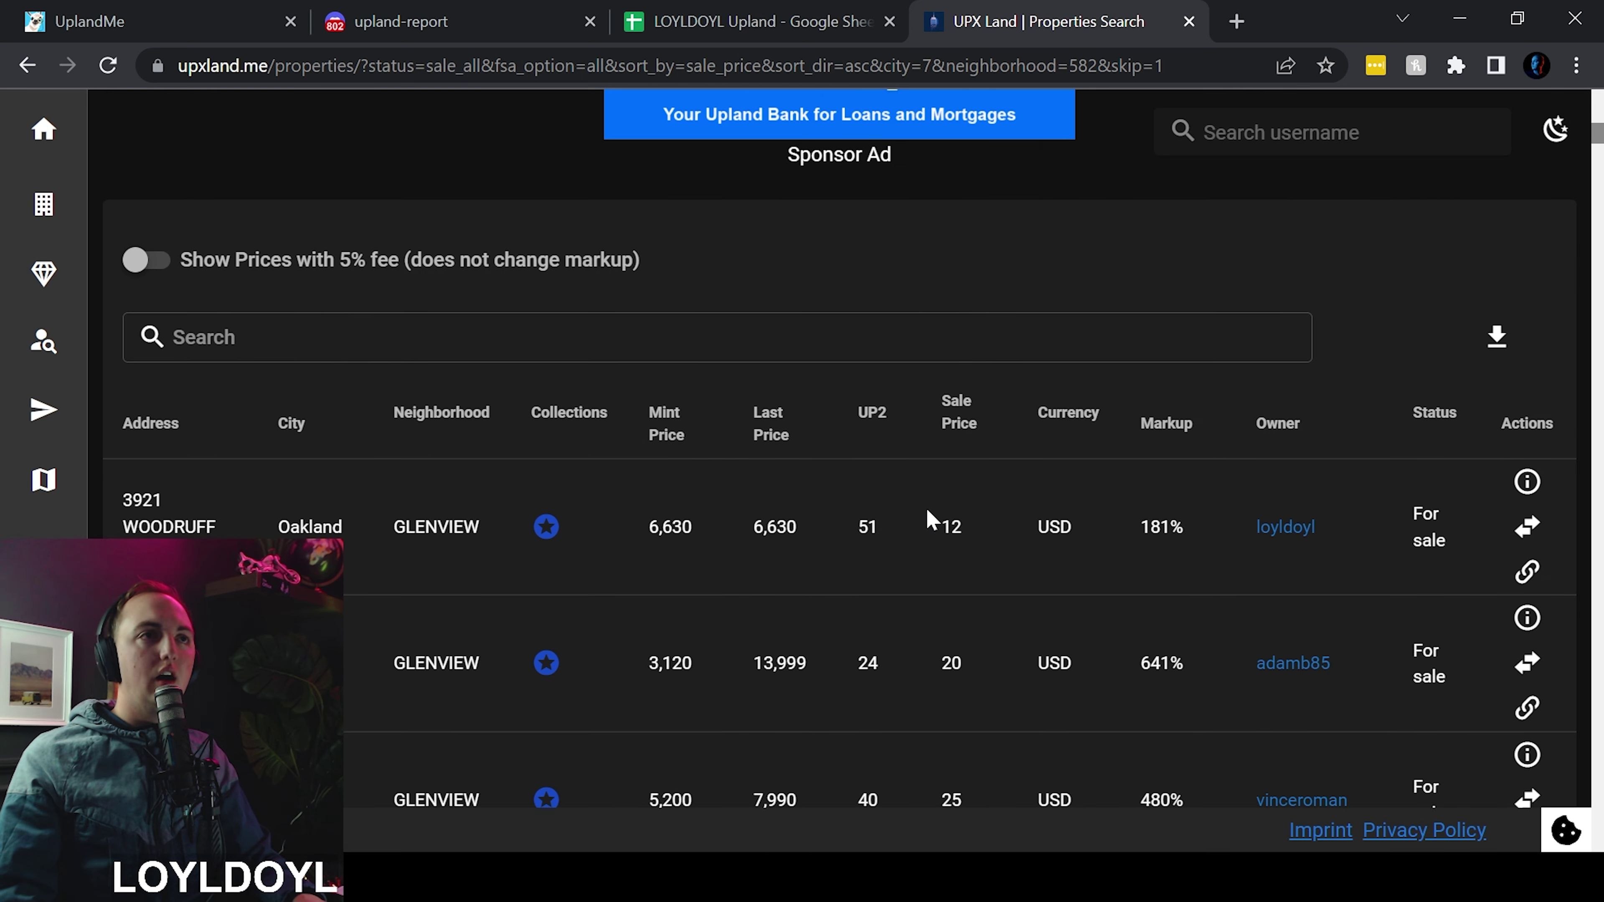
scroll(929, 522, down, 1)
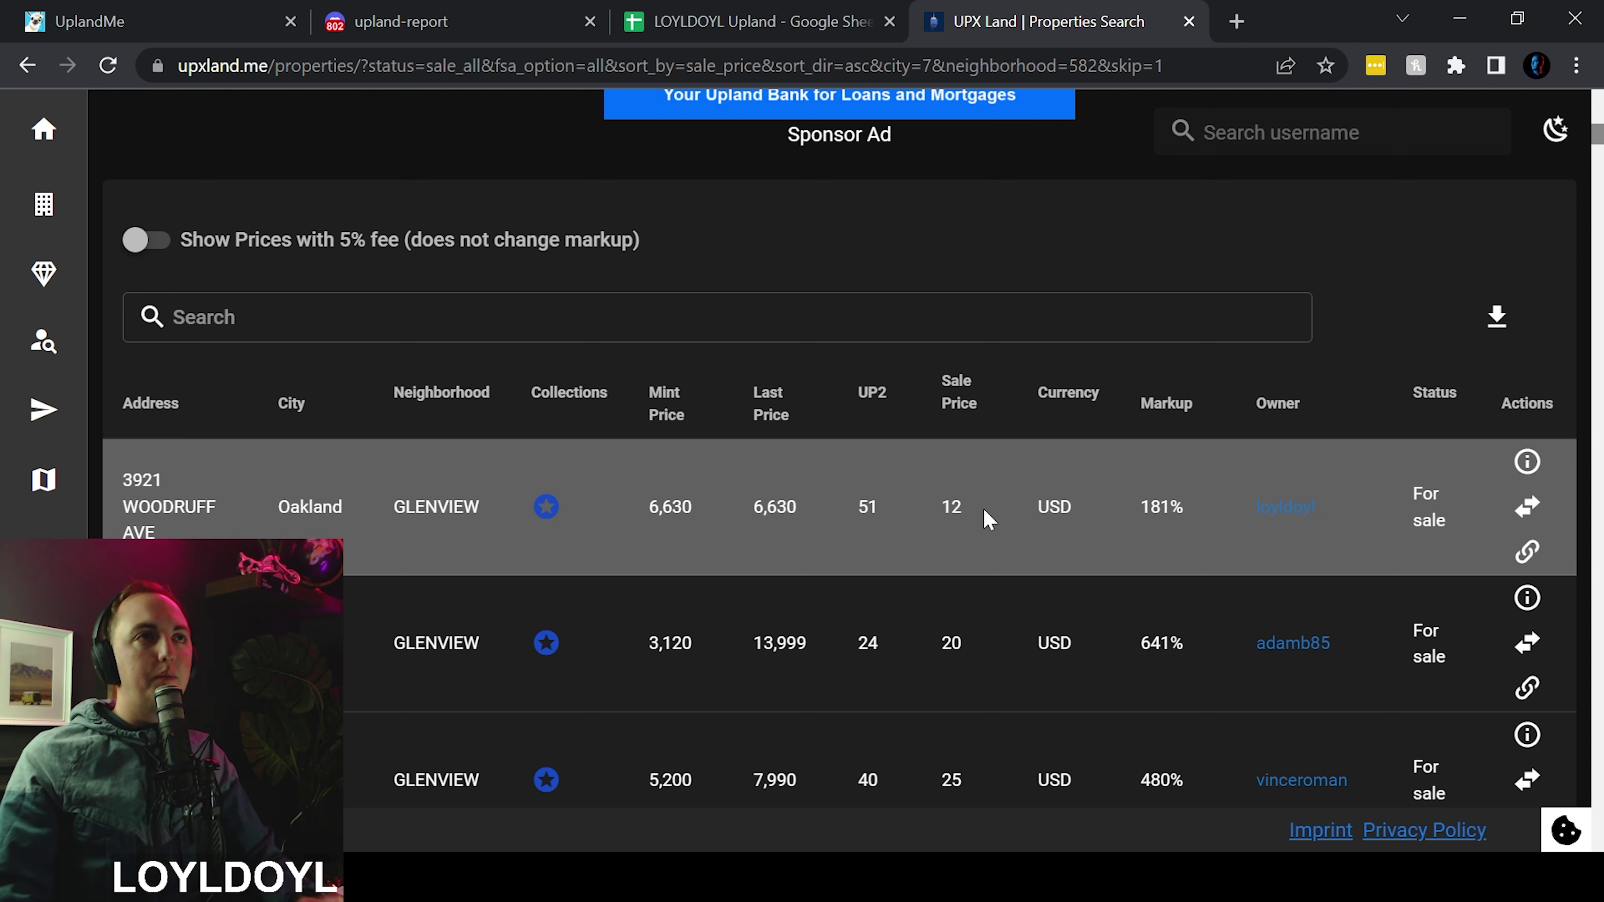
scroll(989, 520, down, 8)
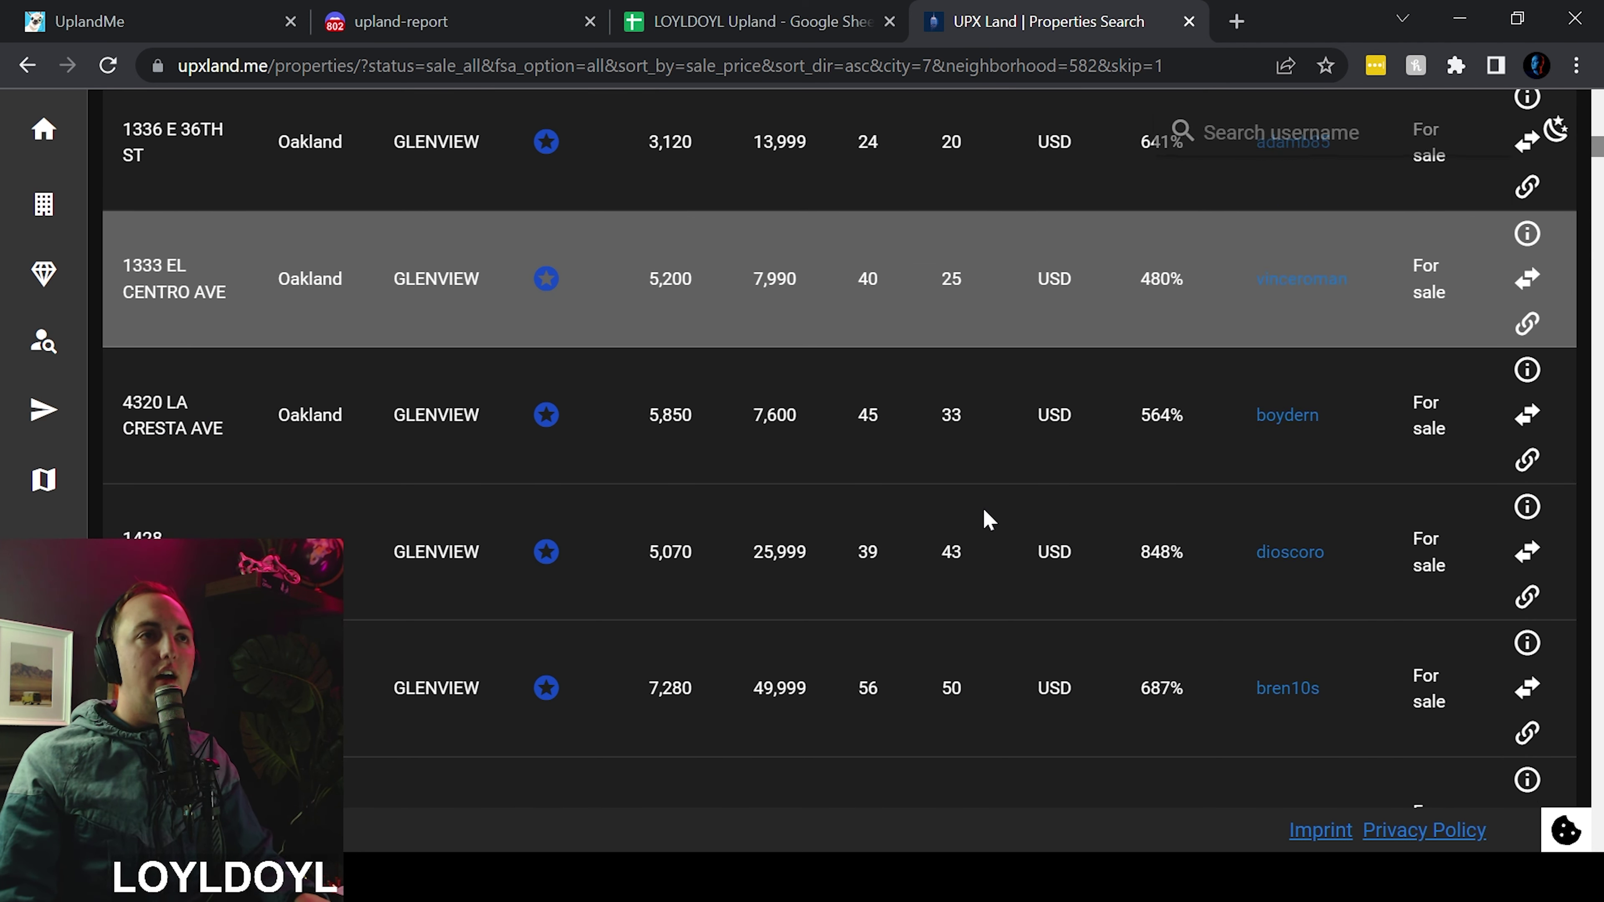
scroll(989, 520, up, 6)
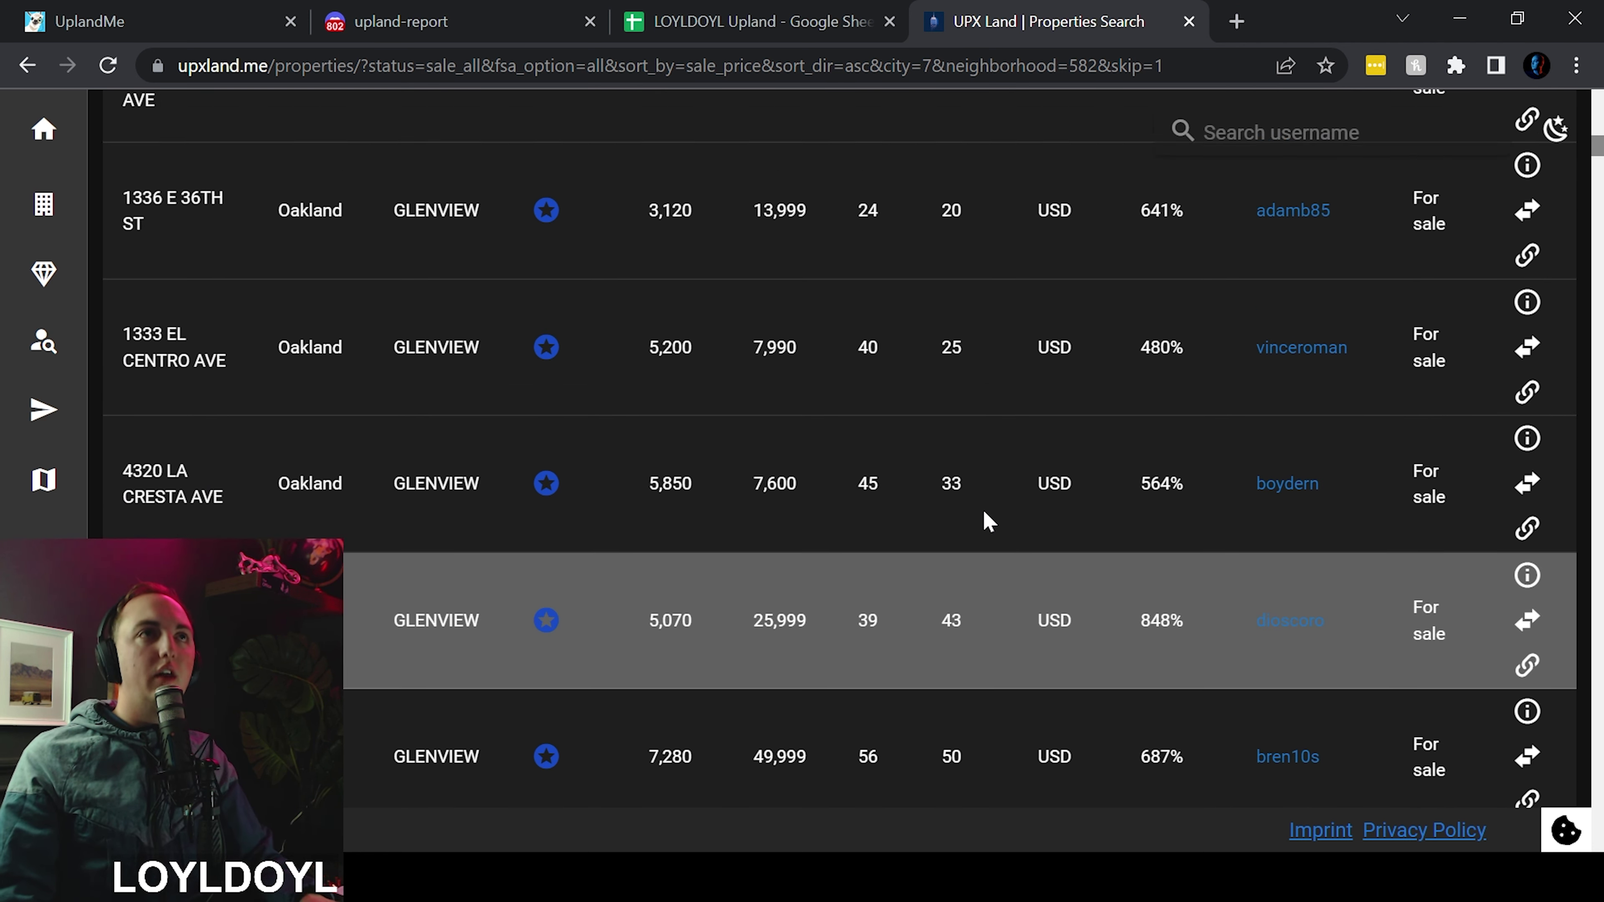
scroll(989, 520, up, 2)
scroll(988, 519, down, 12)
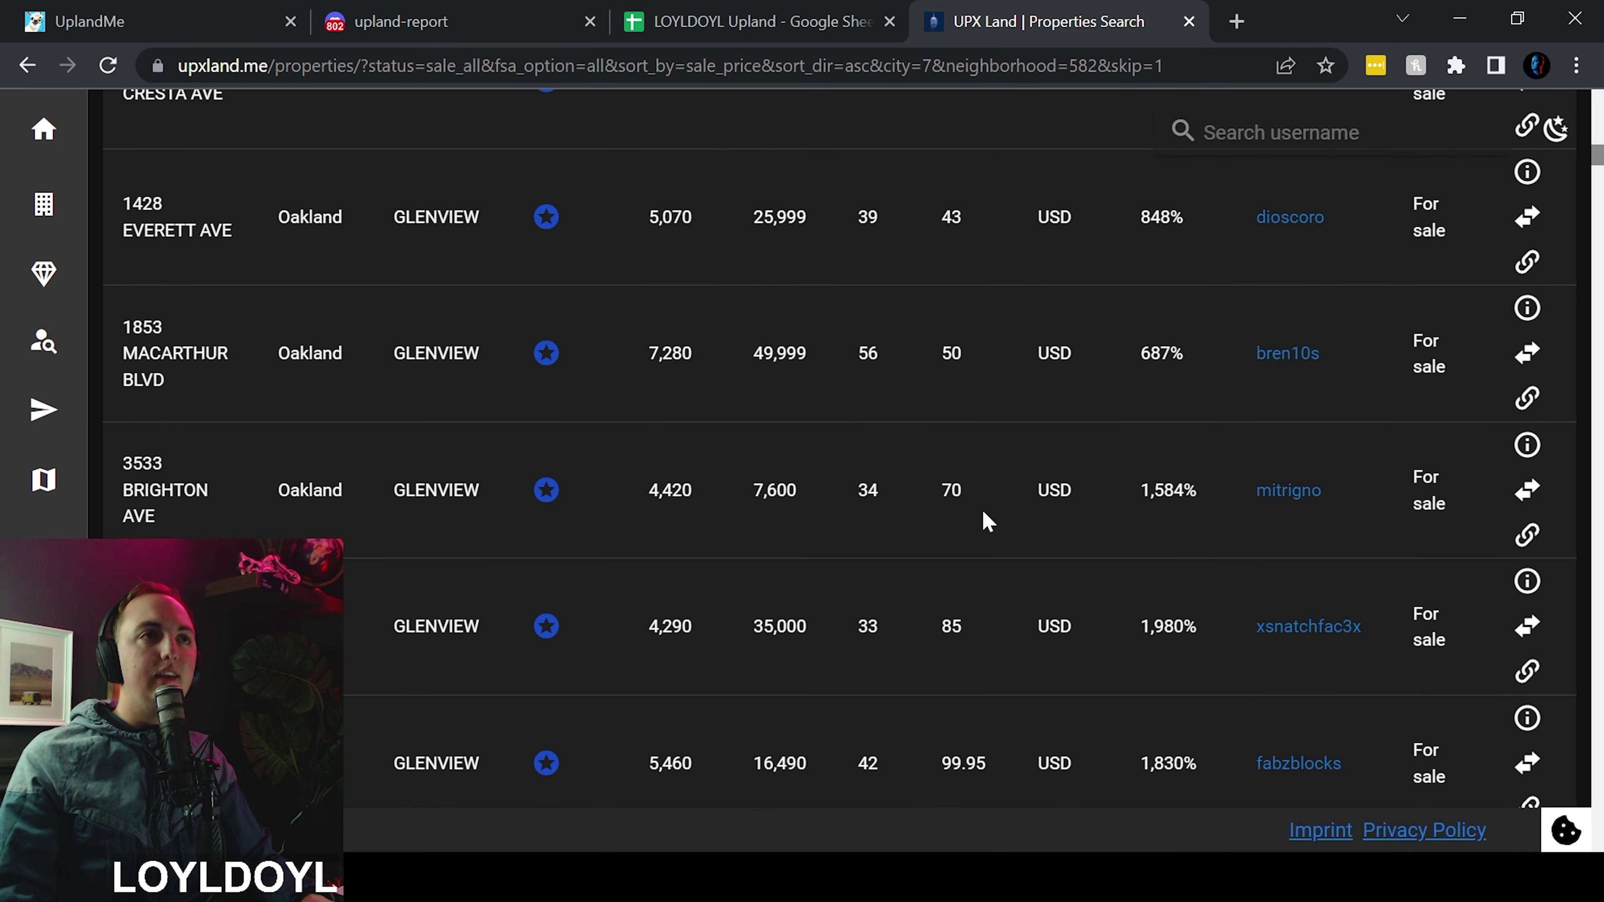
scroll(985, 523, down, 2)
scroll(1007, 530, down, 4)
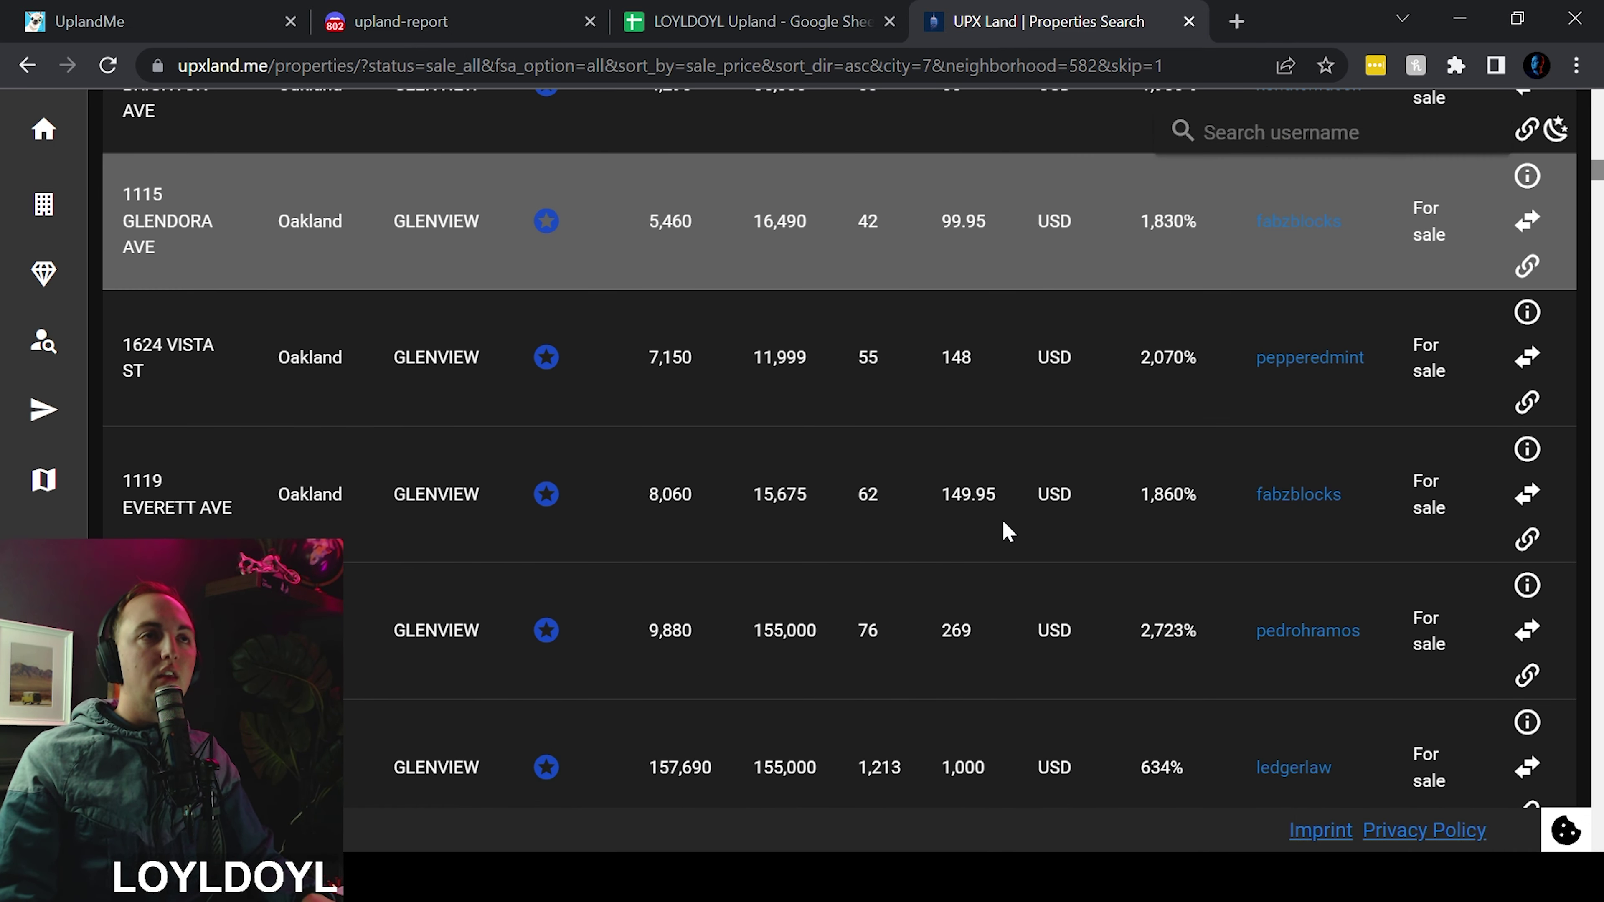
scroll(1008, 530, down, 7)
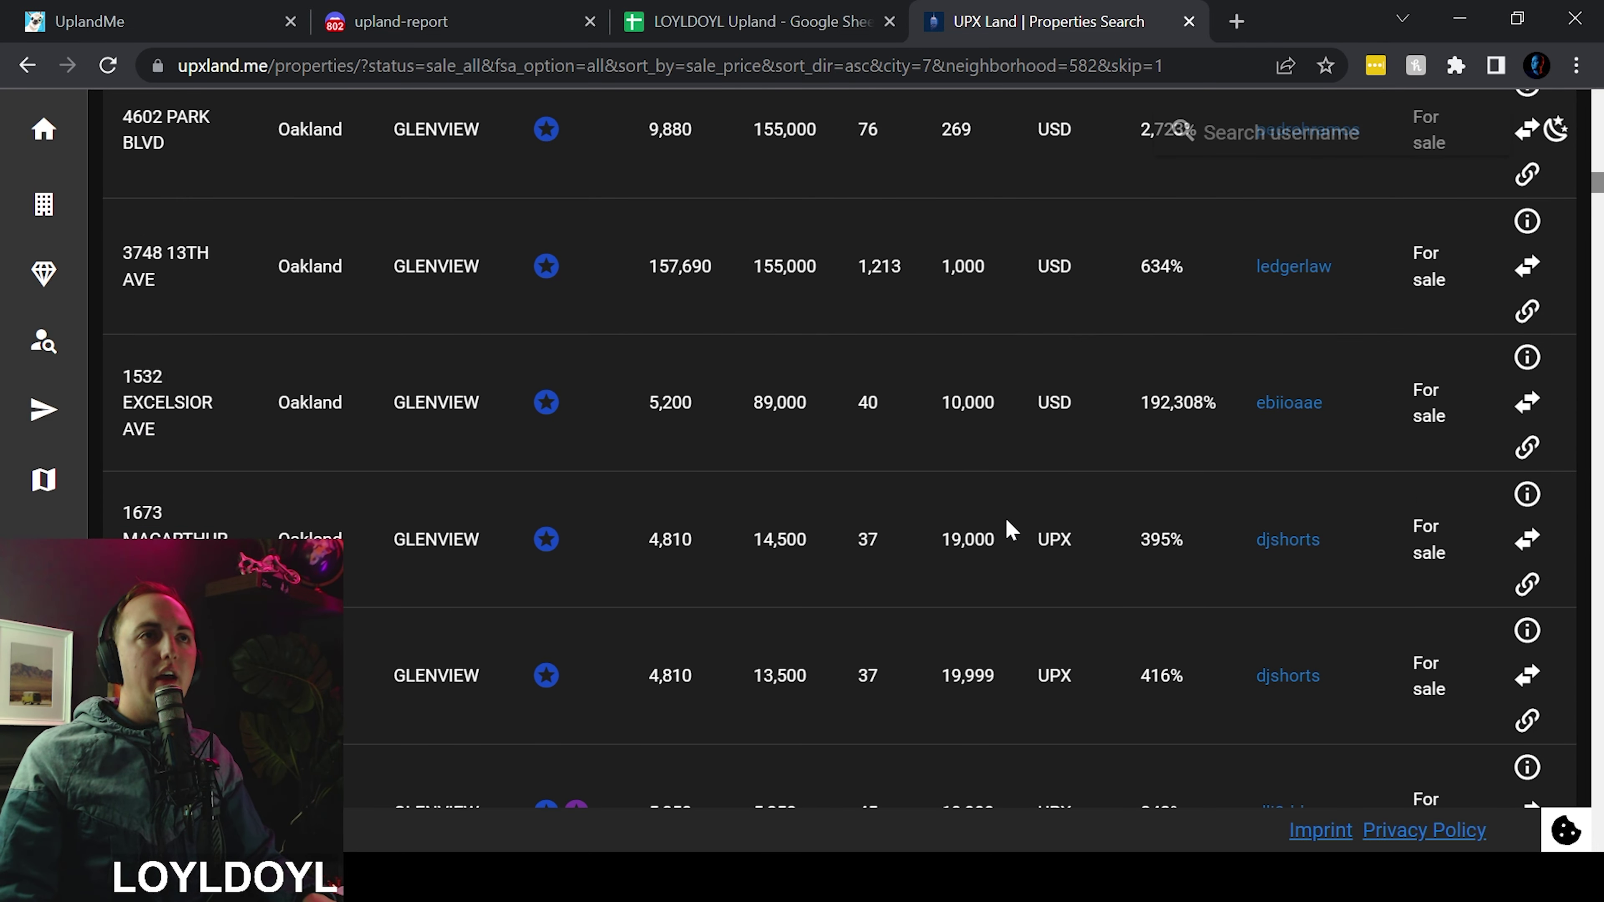
Examine the Glenview listings priced in UPX, starting from the lowest sale price and comparing markups and owners
scroll(1022, 534, down, 2)
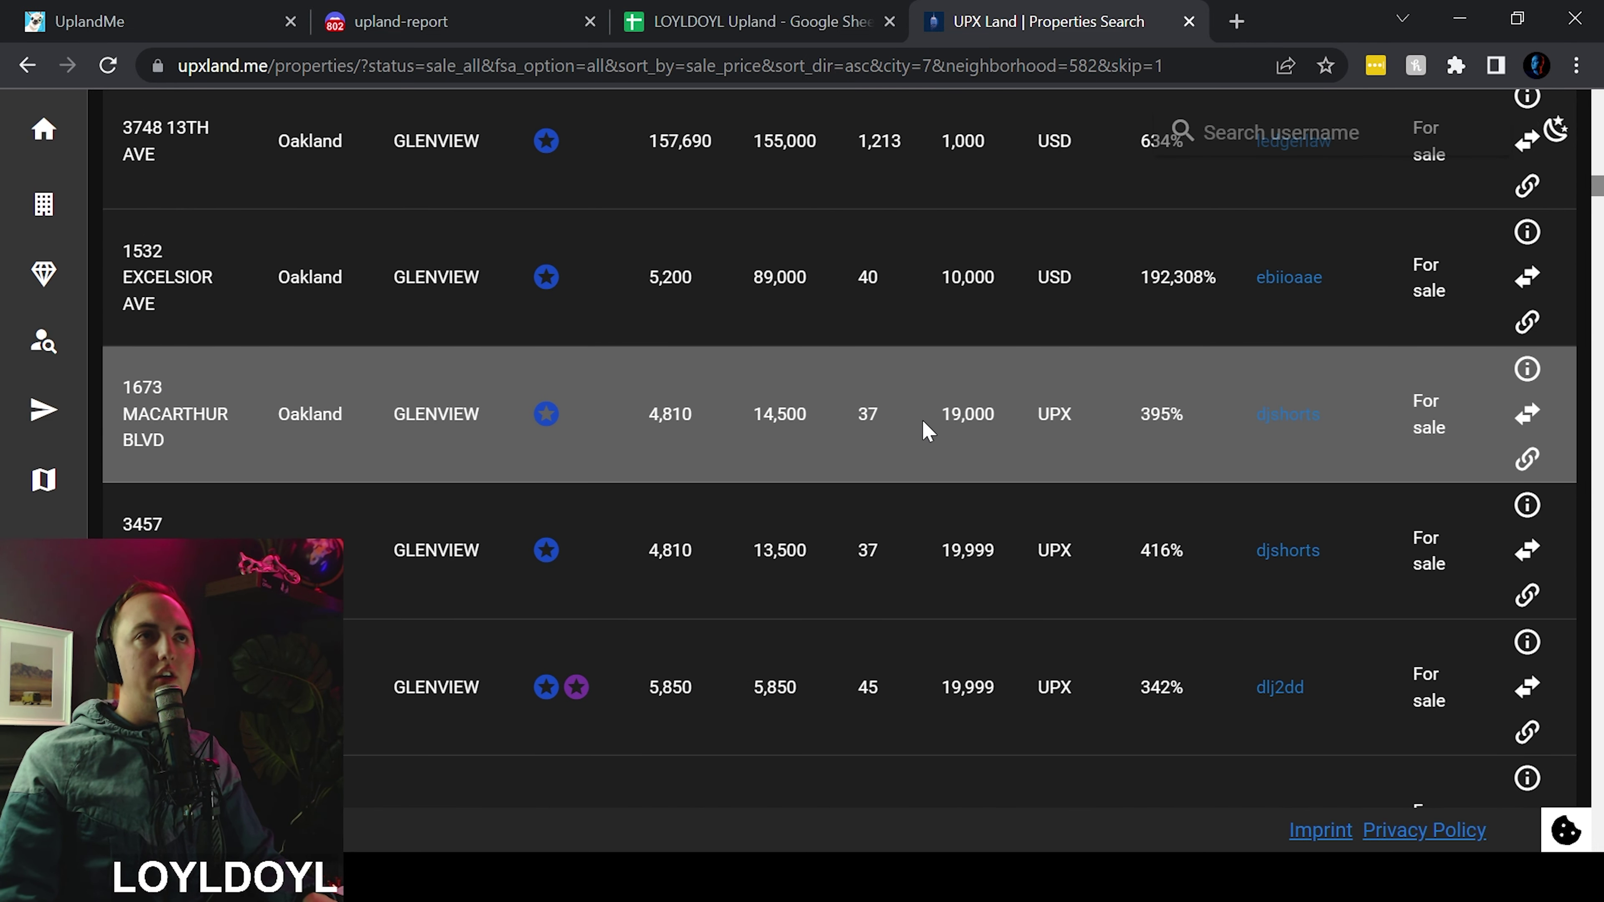
scroll(990, 471, down, 2)
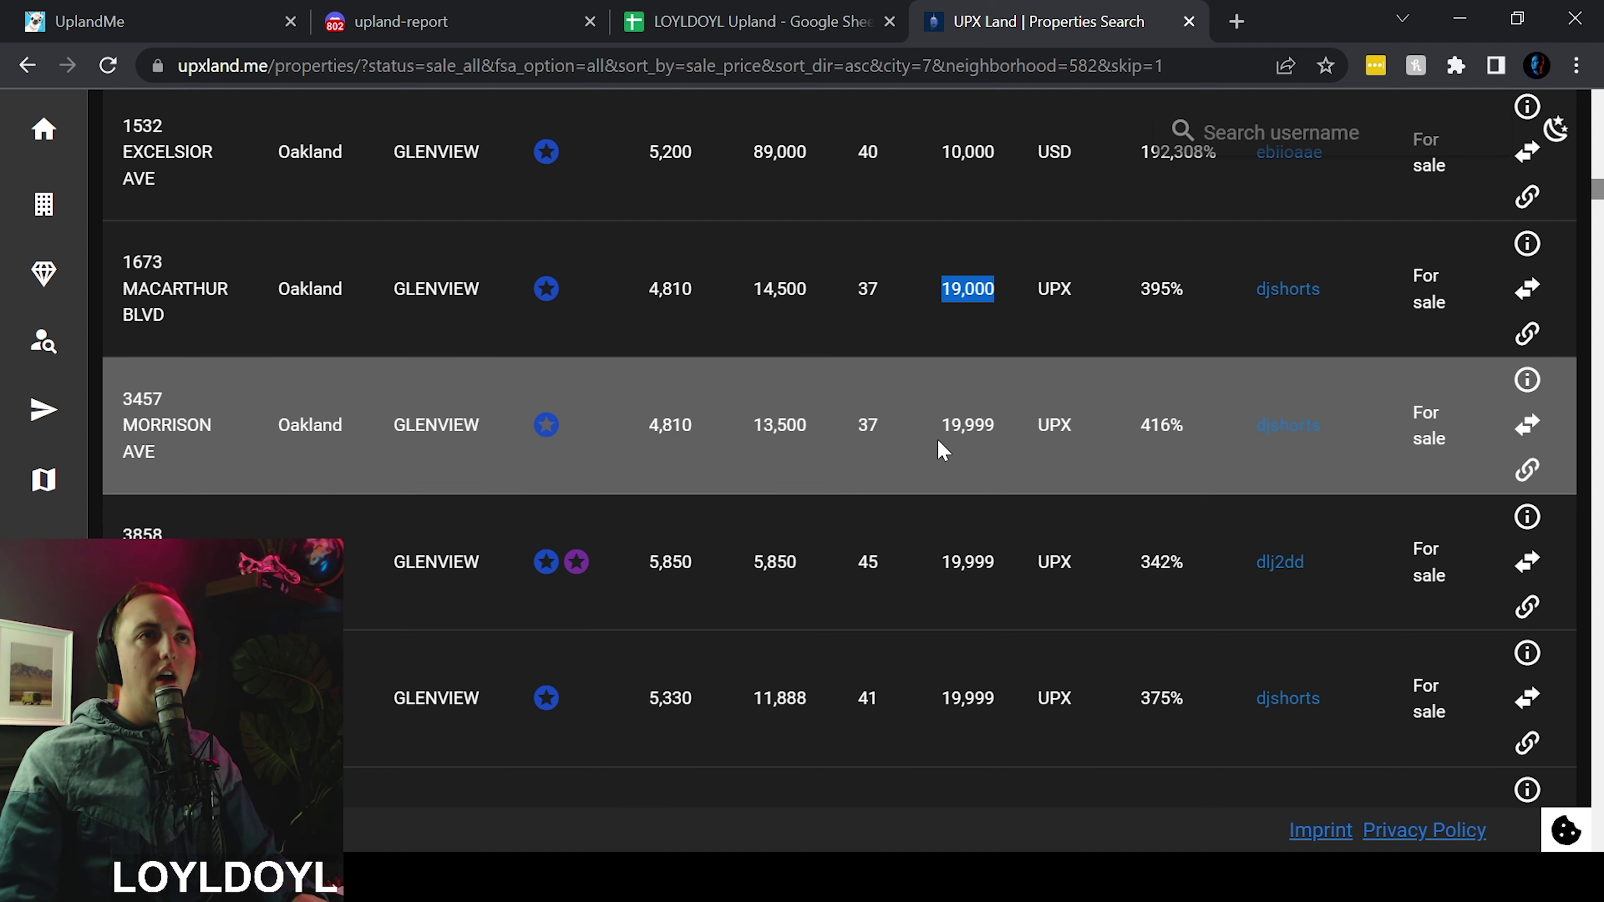
scroll(941, 448, down, 2)
scroll(941, 440, down, 2)
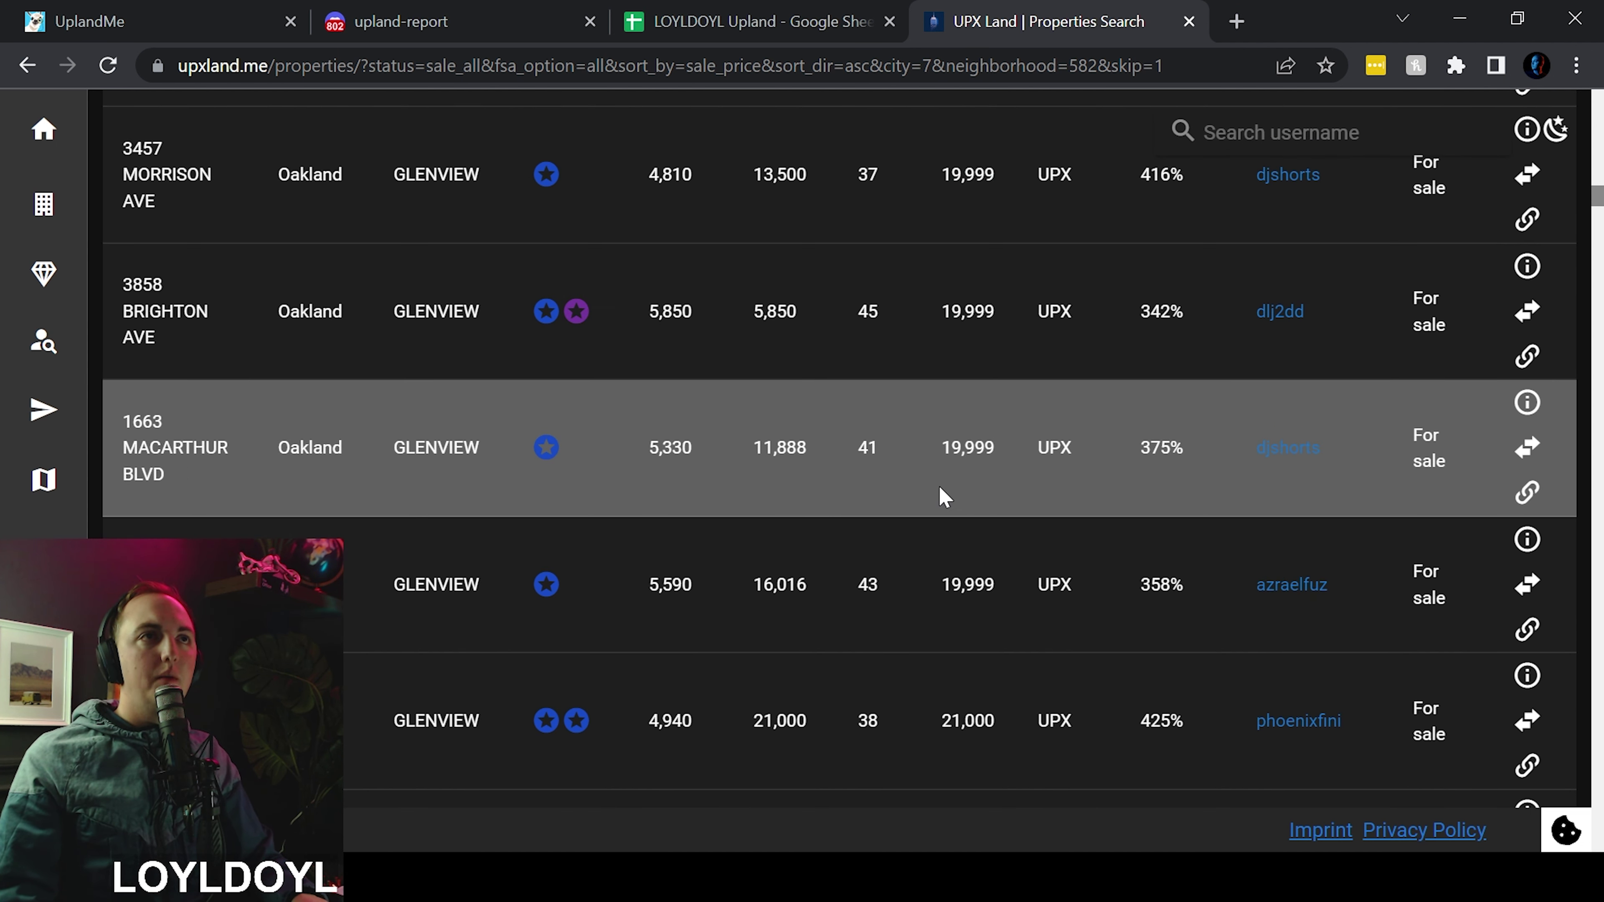
scroll(944, 496, down, 6)
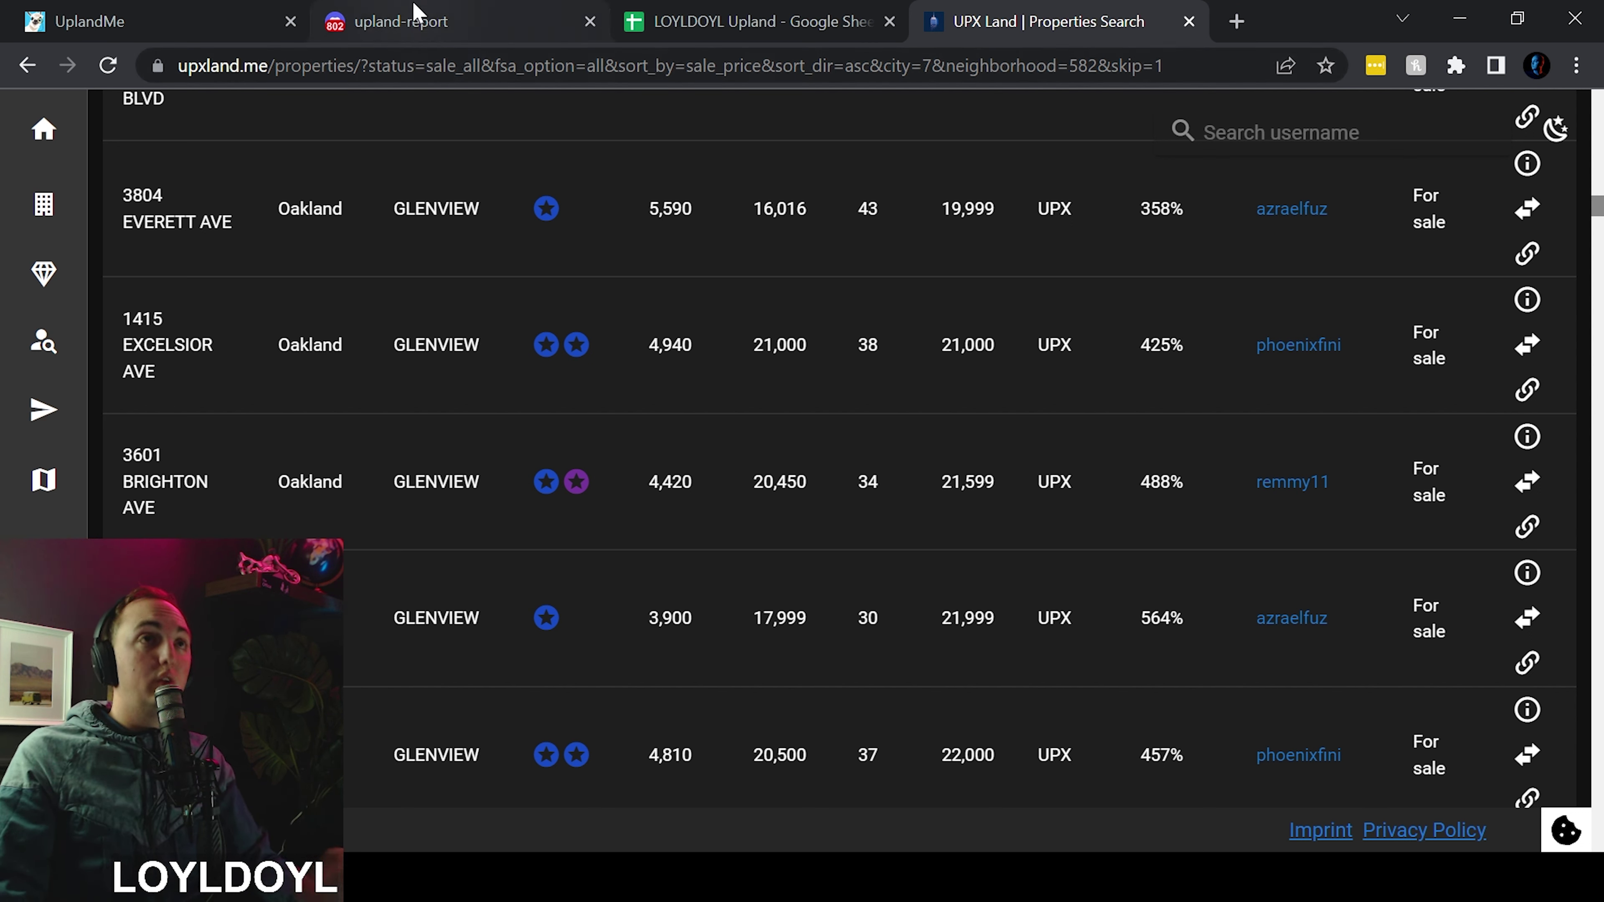
Switch to Discord, open The Upland Show server's oakland-glenview channel and go back to the posts from March 4, 2022
click(416, 14)
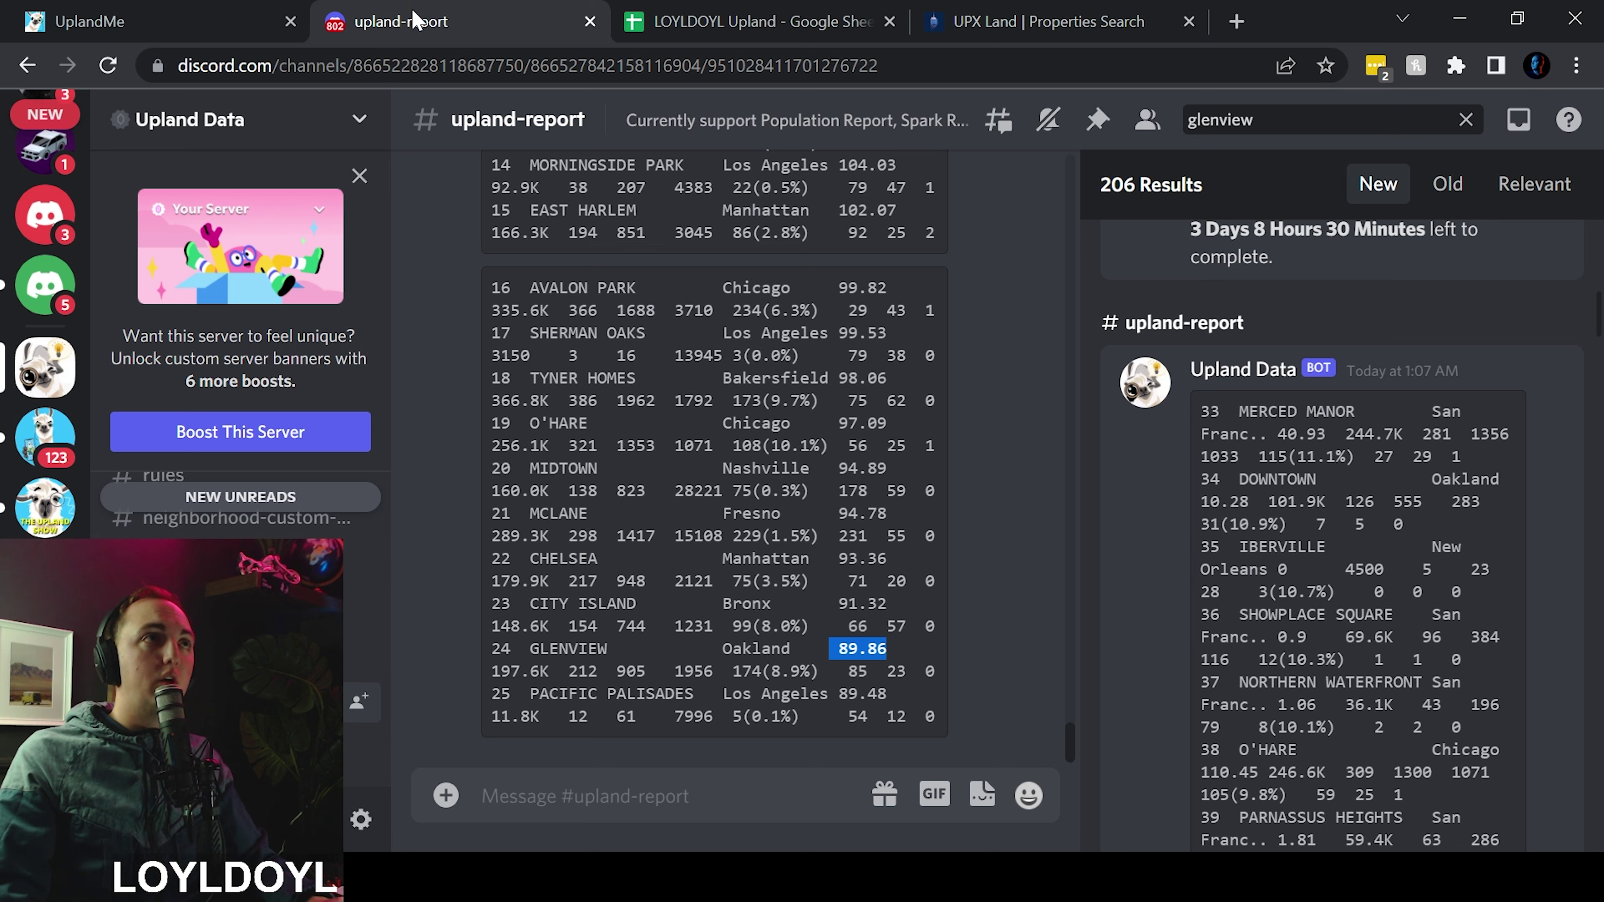
click(39, 515)
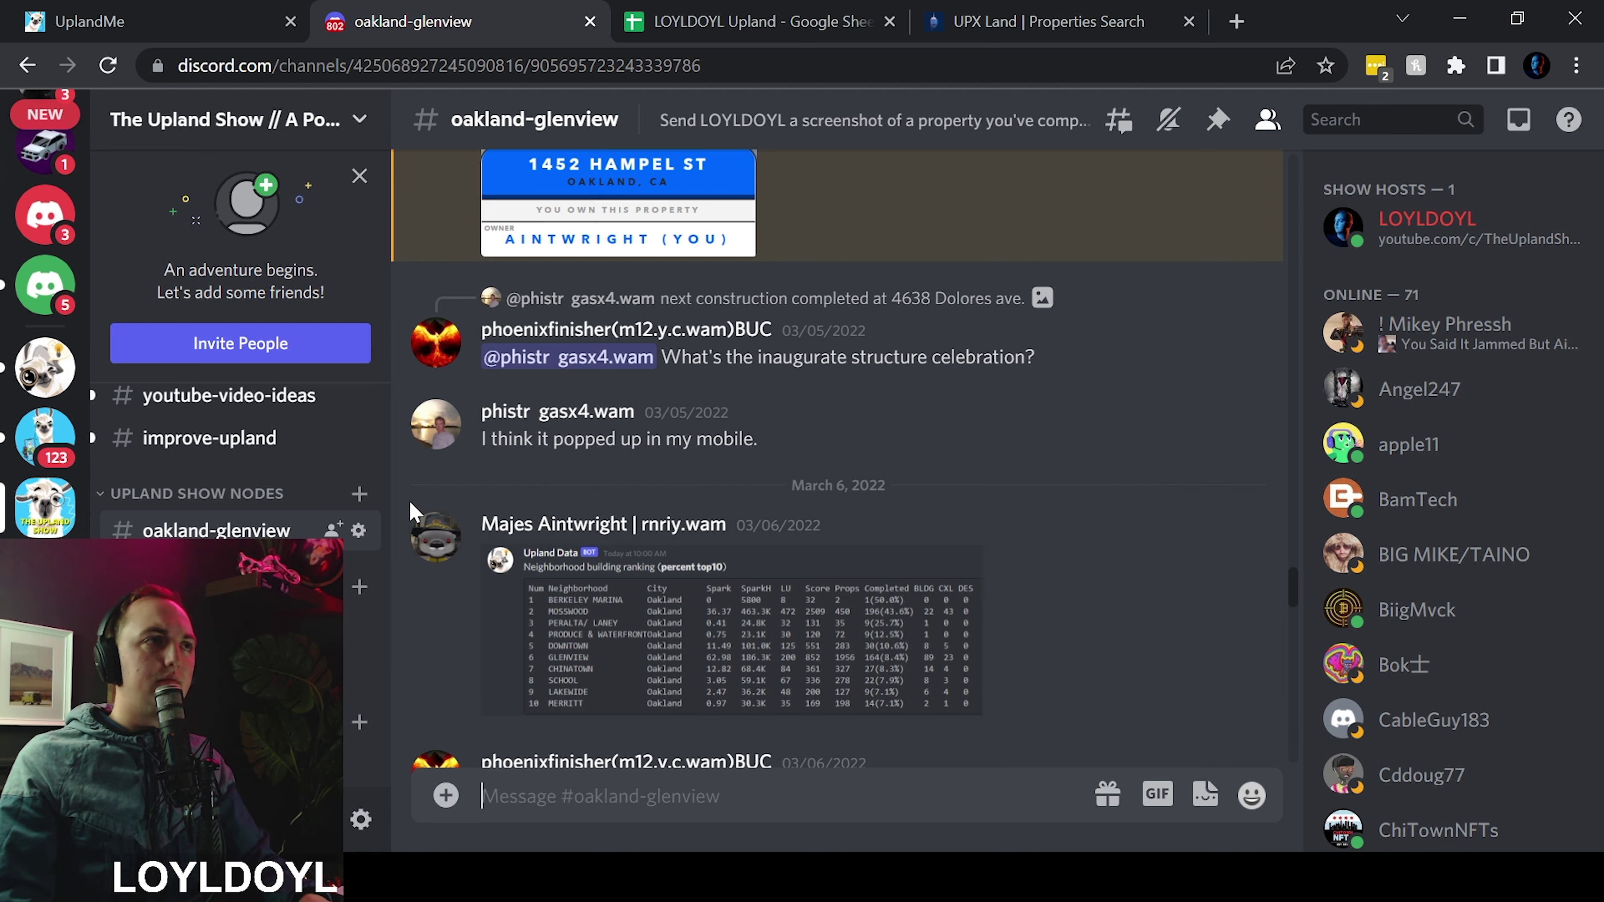
scroll(779, 594, up, 1)
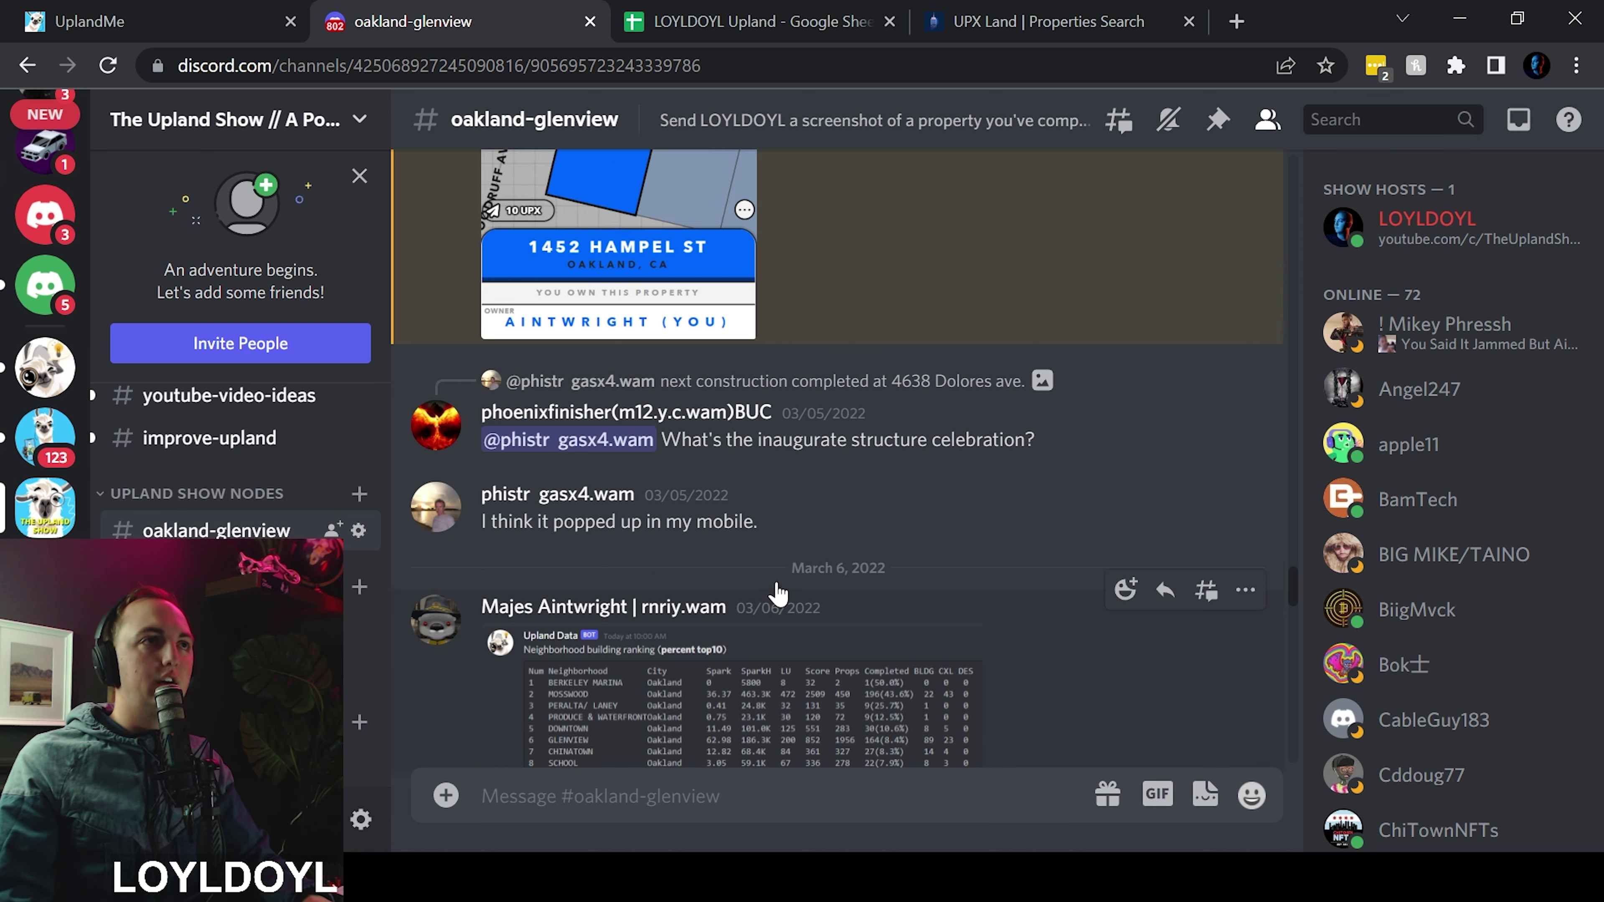
scroll(776, 594, up, 5)
scroll(764, 392, up, 3)
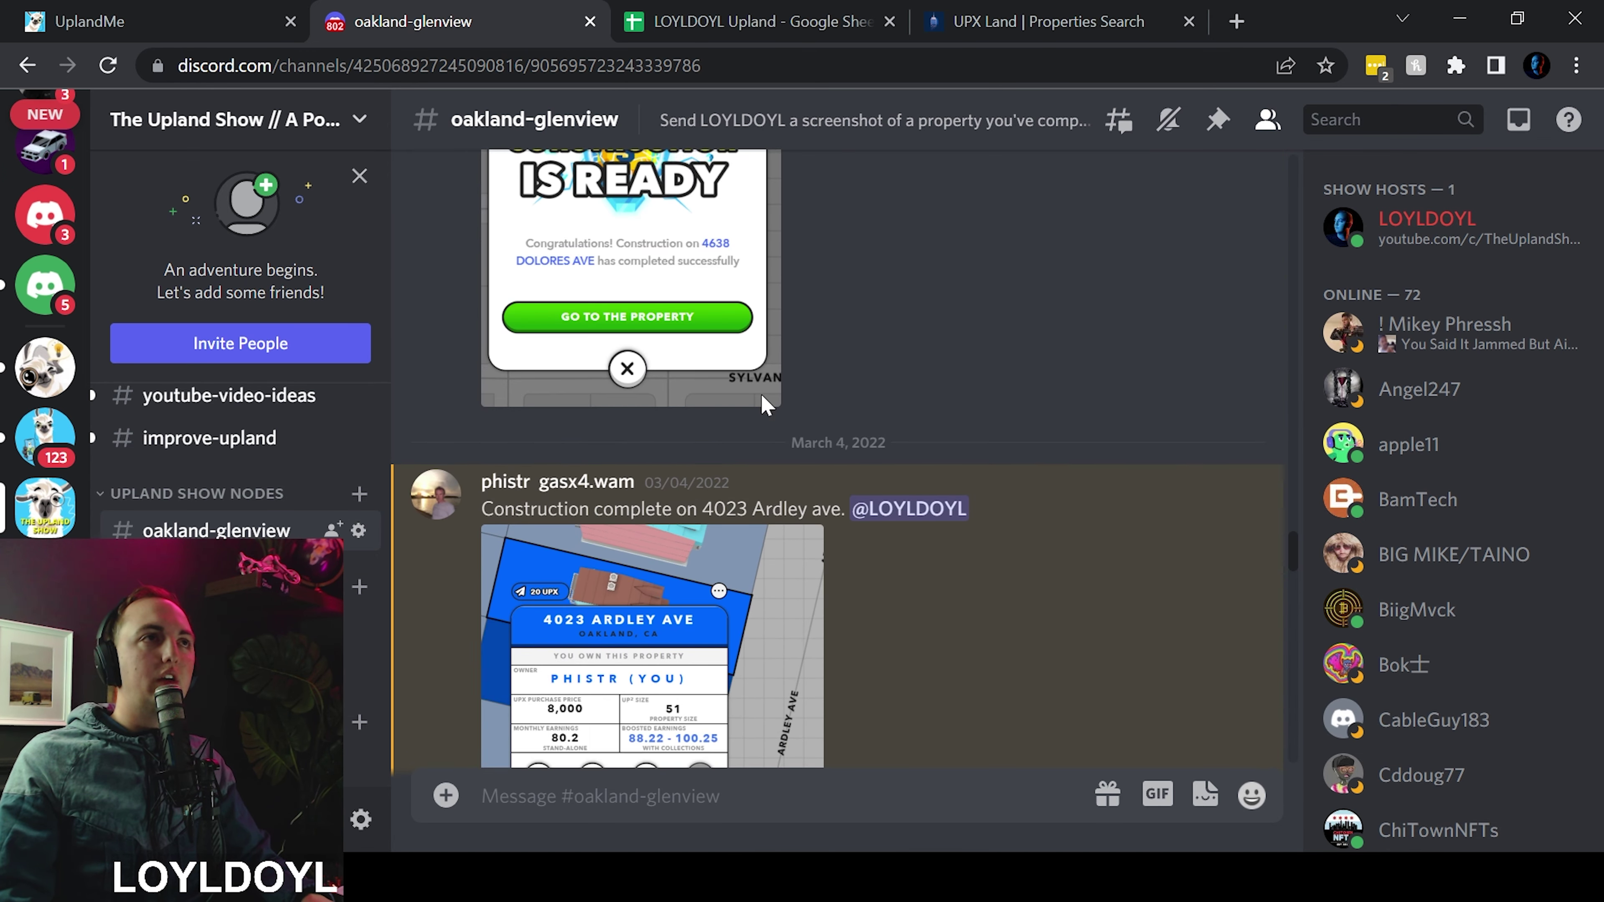
Read the oakland-glenview posts from March 4 to March 6, 2022, examining the completed construction screenshots and the shared building ranking
scroll(765, 405, down, 6)
scroll(568, 477, down, 2)
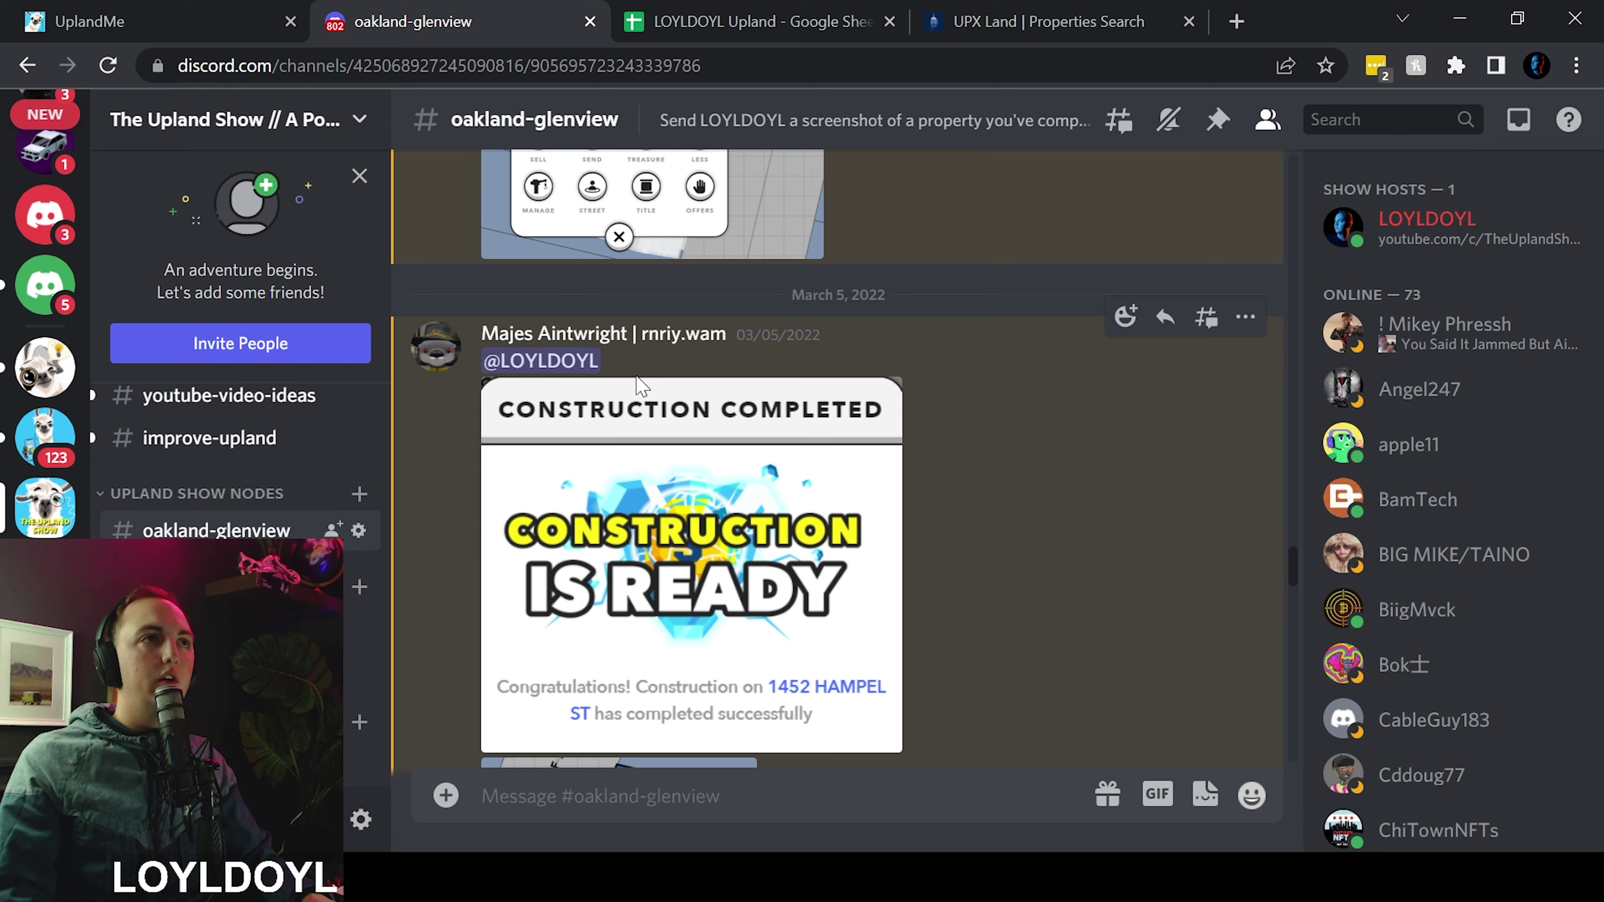
scroll(726, 468, down, 4)
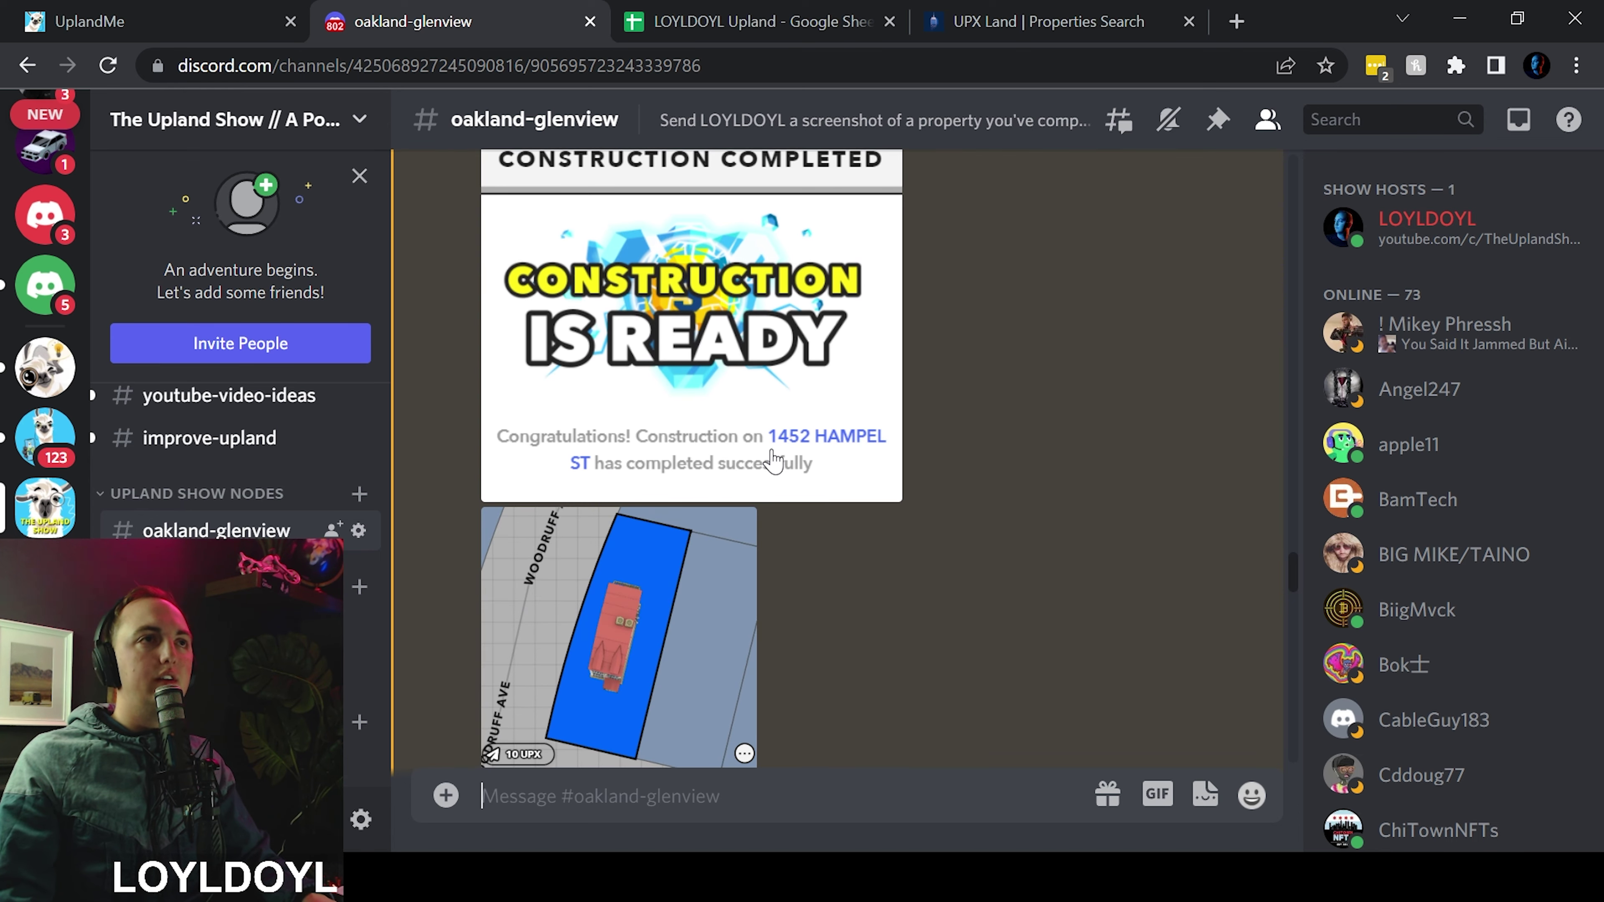
scroll(680, 501, down, 4)
scroll(638, 515, down, 15)
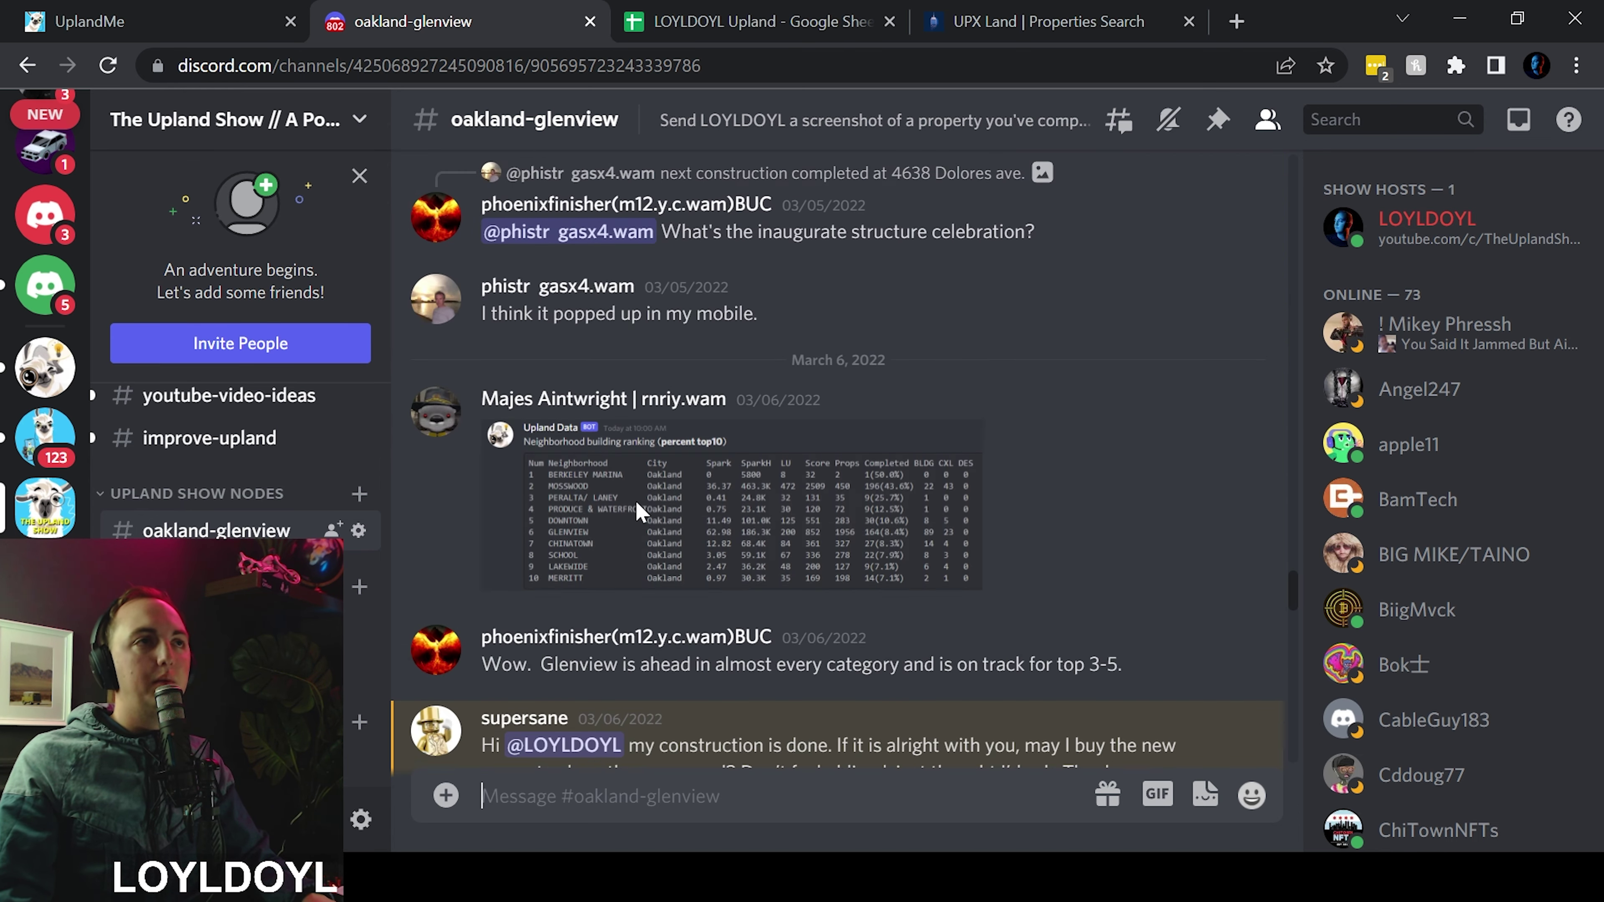
scroll(662, 503, down, 4)
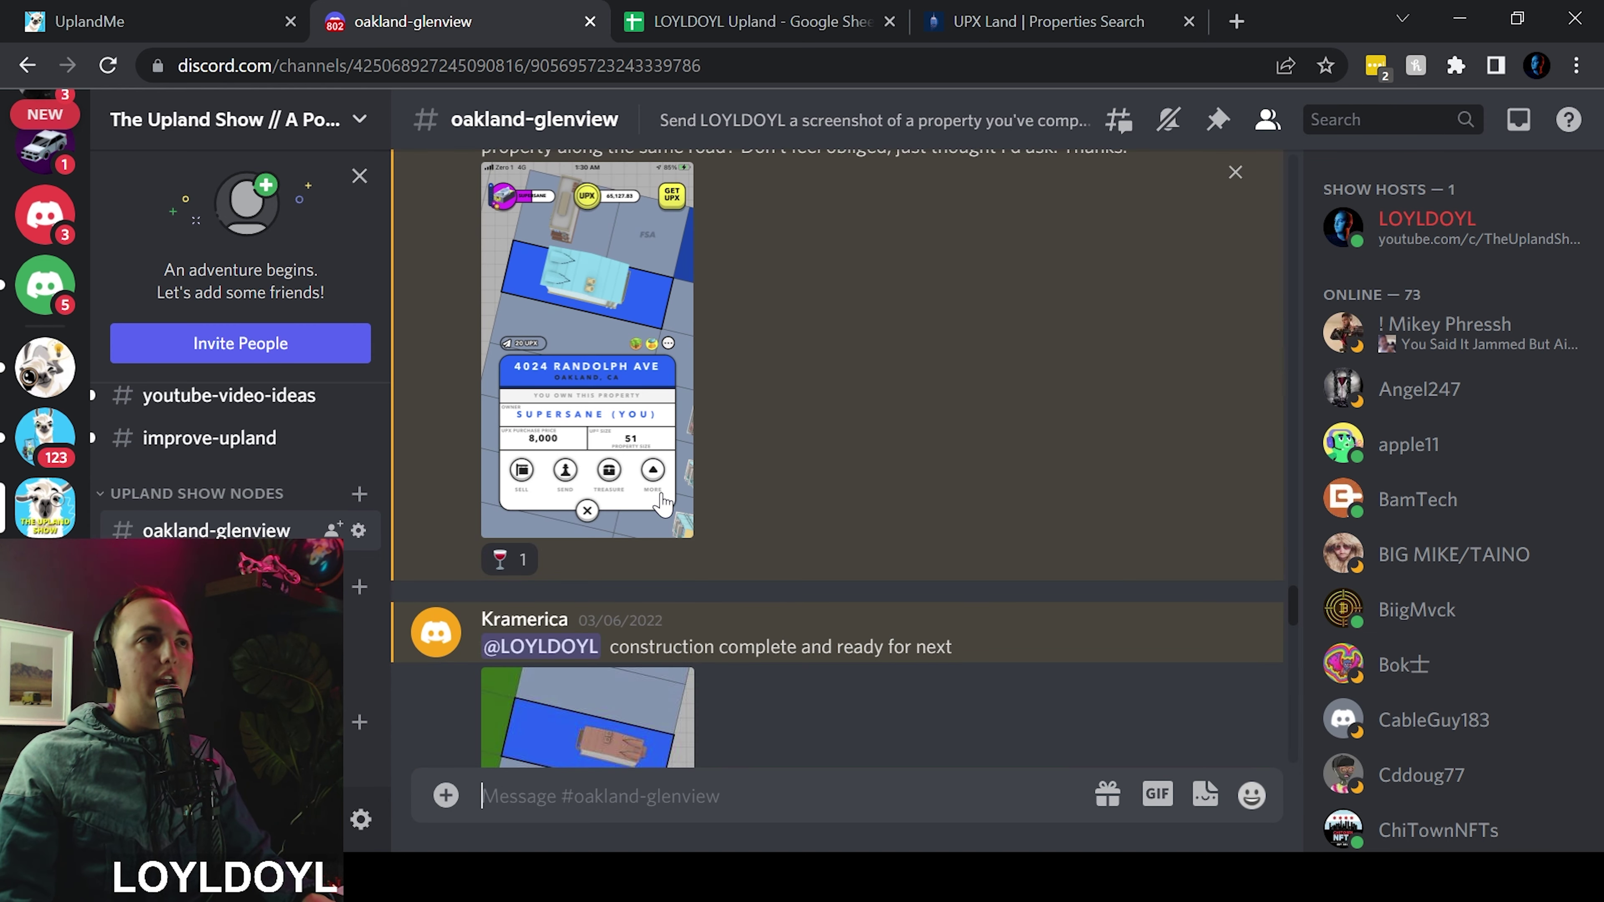
Examine the next property assignments posted in oakland-glenview after the March 6, 2022 completion posts, enlarging the Hampel St property screenshot
scroll(661, 503, down, 12)
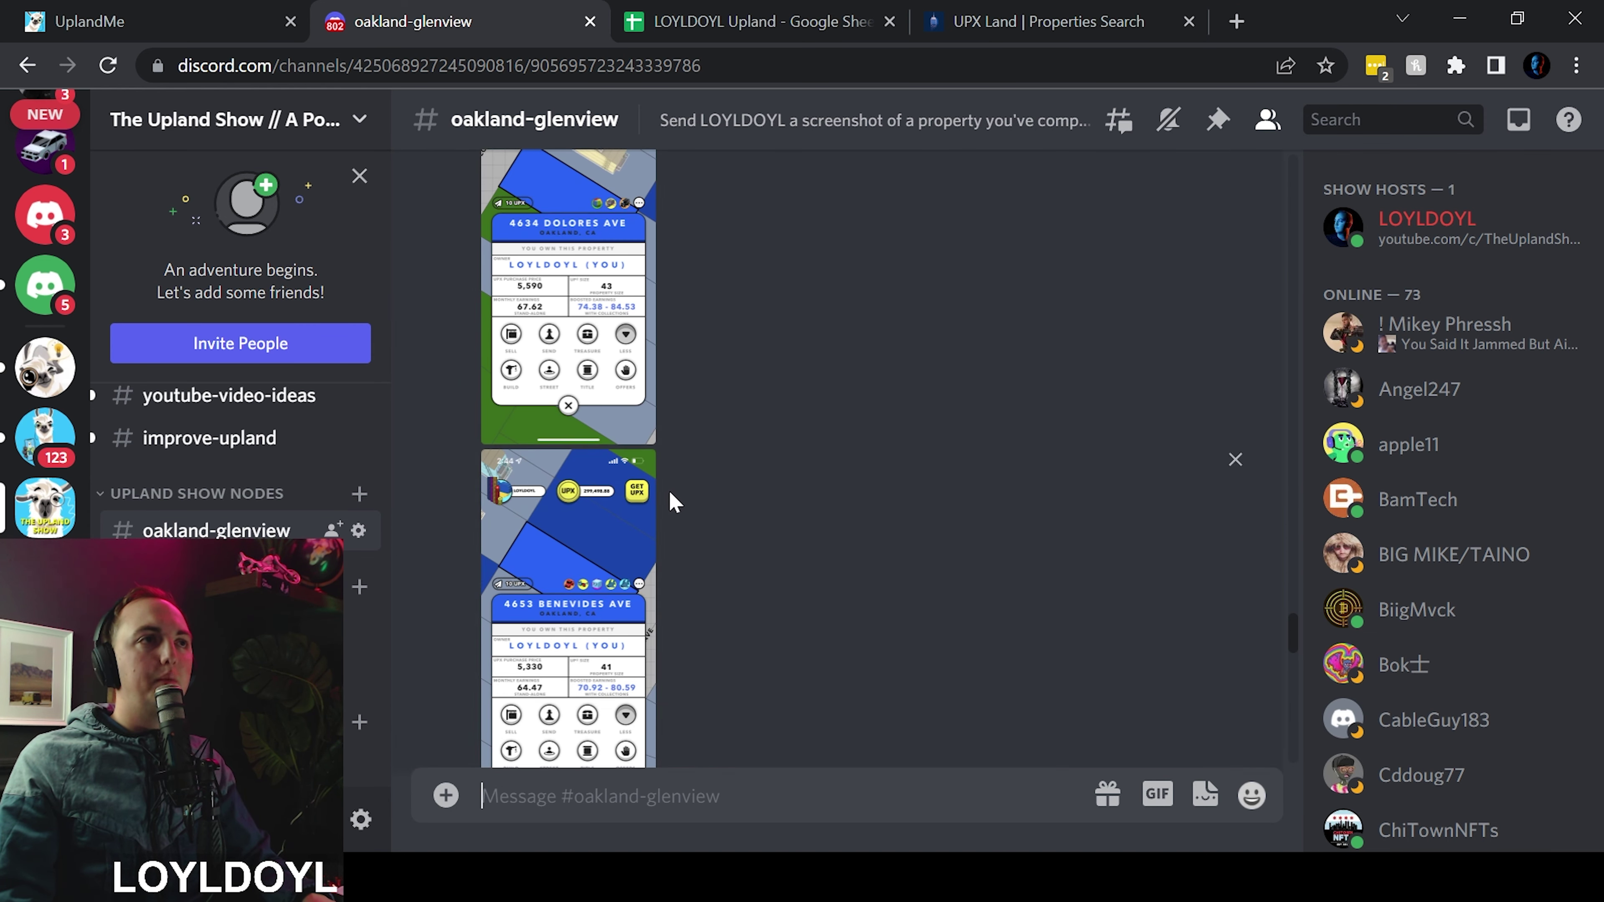
scroll(672, 503, down, 10)
scroll(656, 480, up, 2)
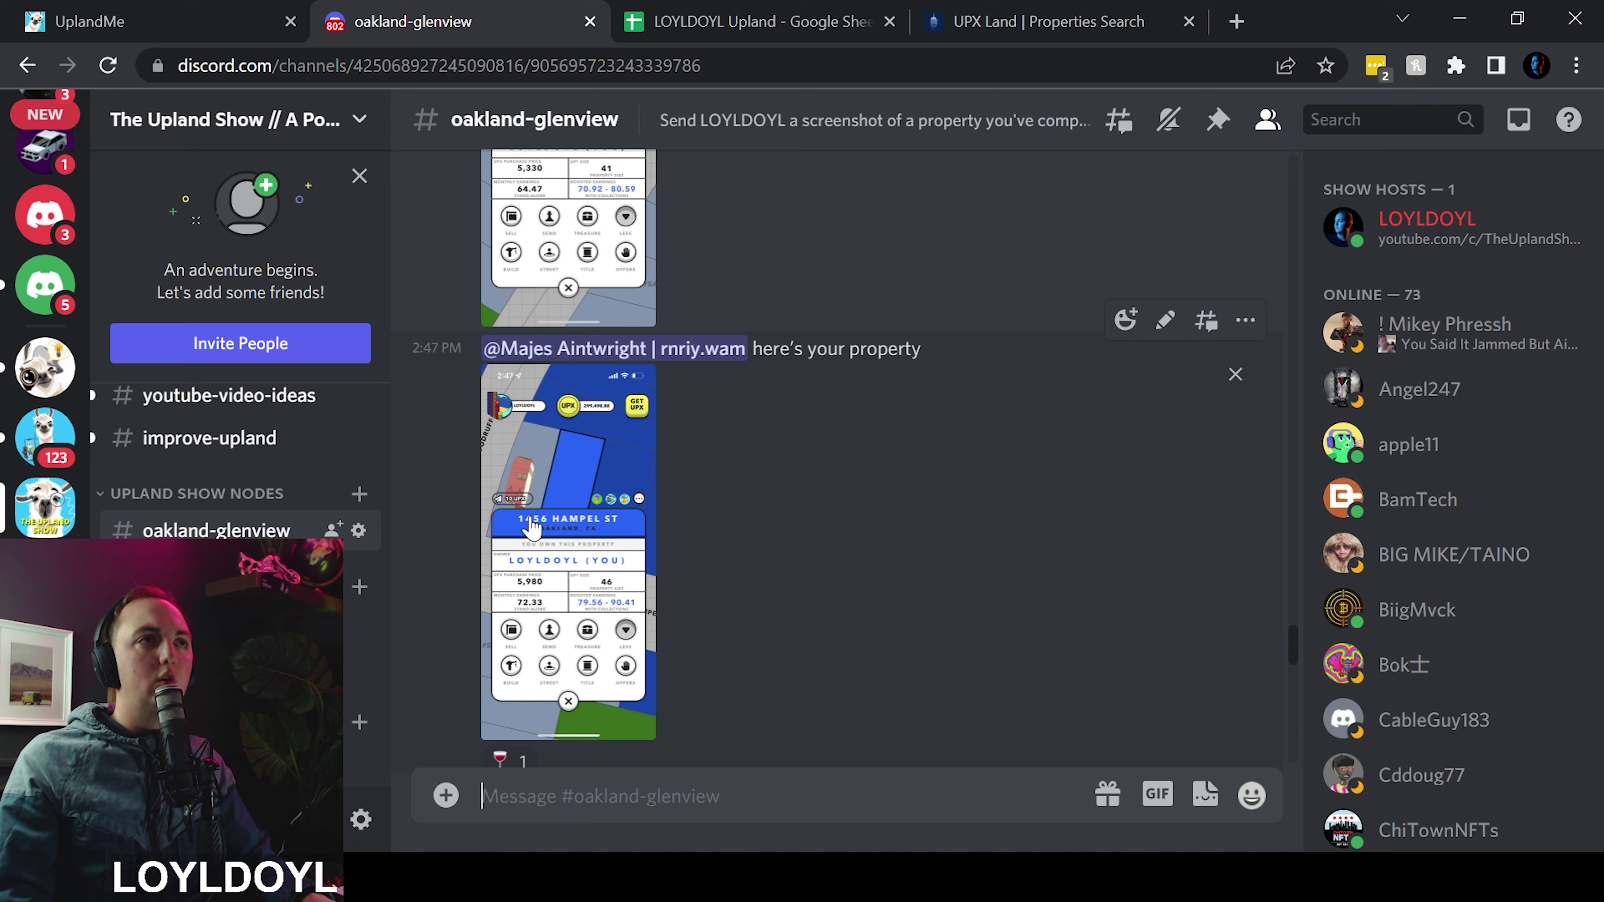
click(594, 631)
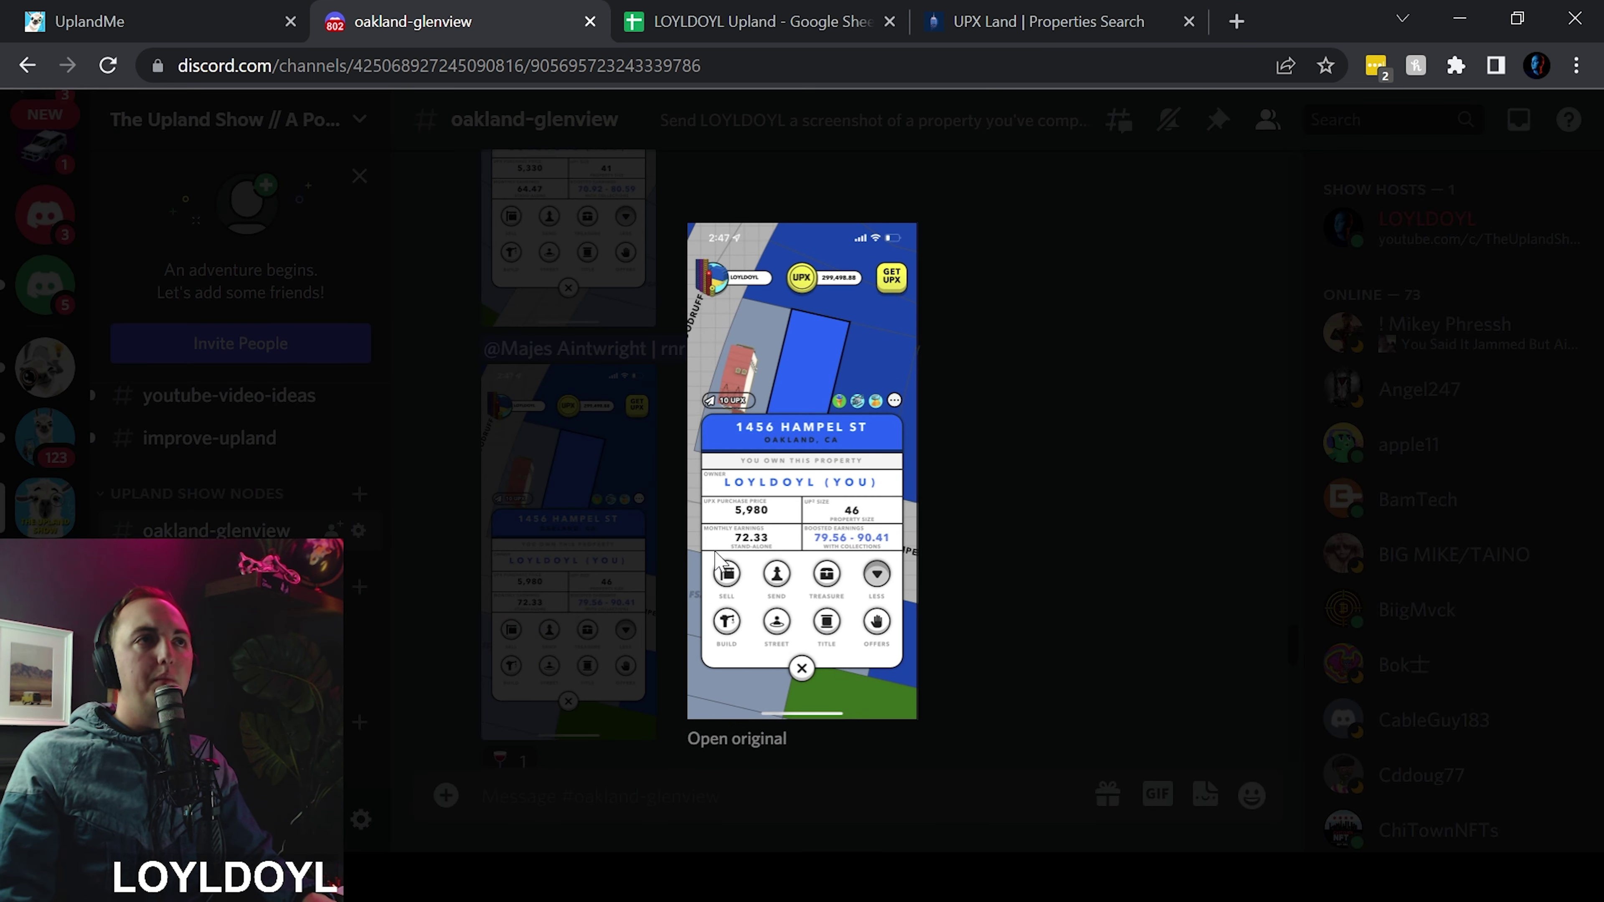
click(955, 484)
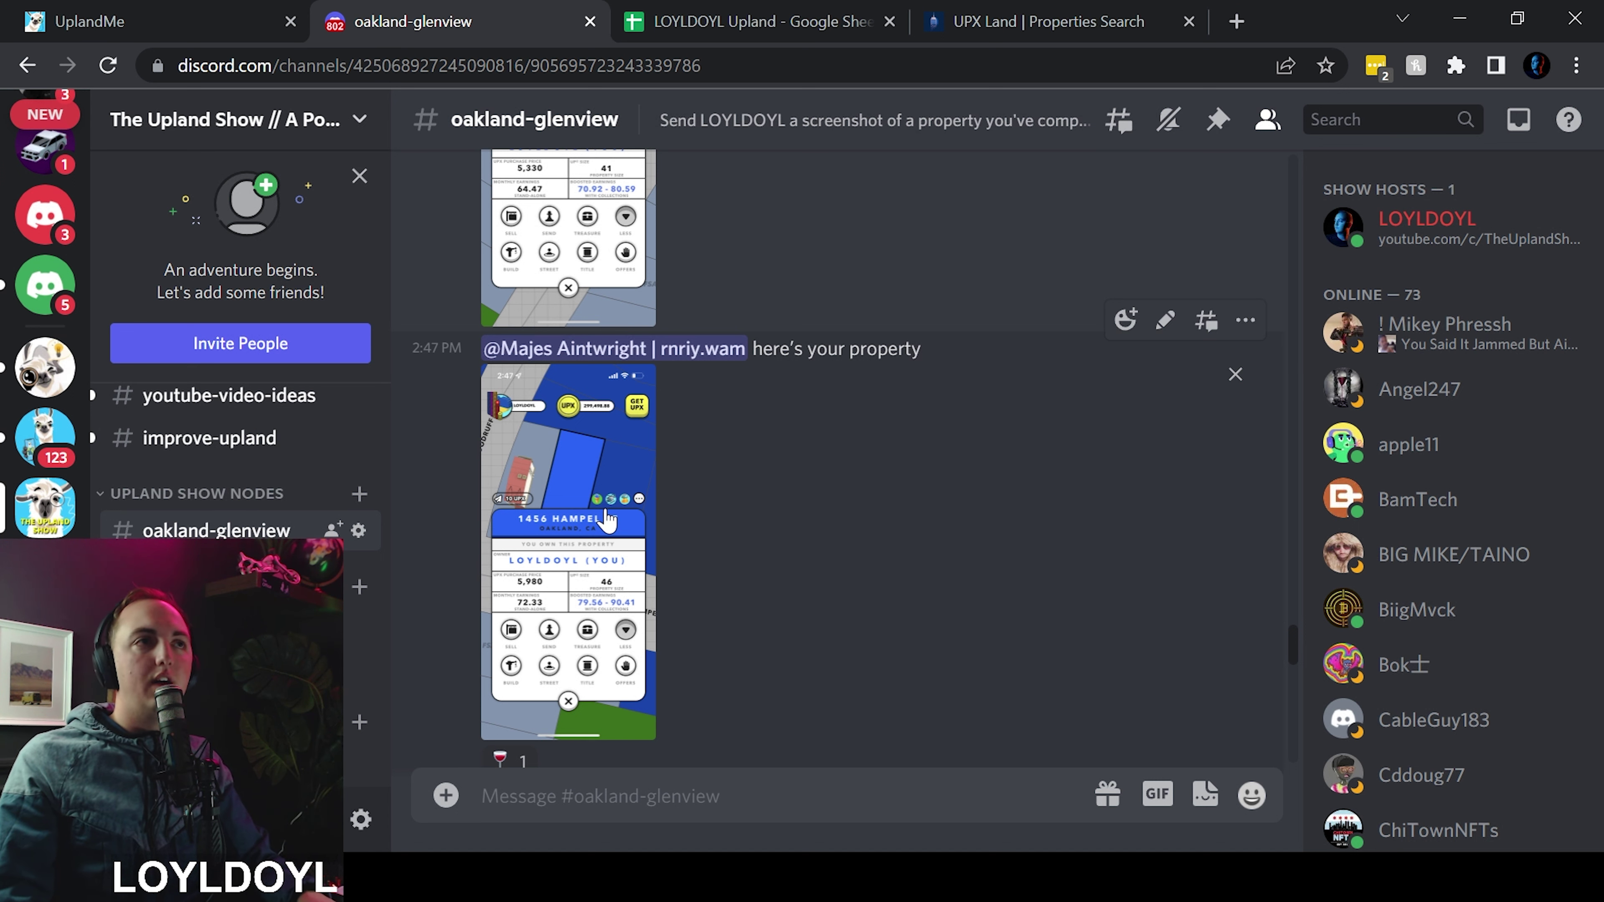
scroll(606, 522, down, 8)
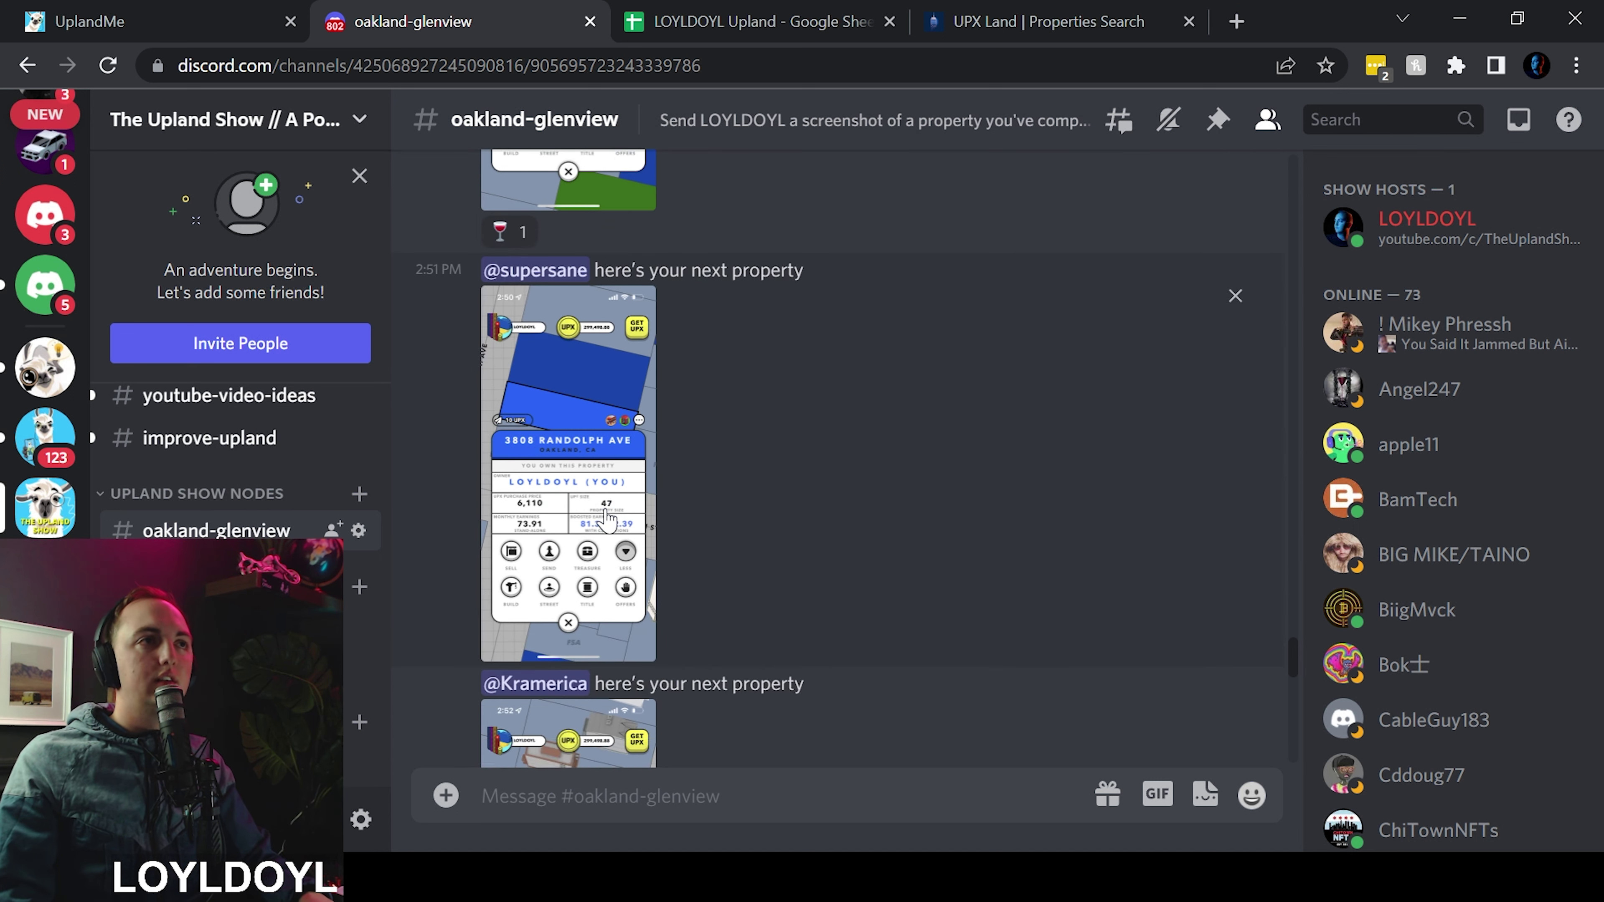
scroll(606, 518, down, 9)
scroll(606, 515, up, 4)
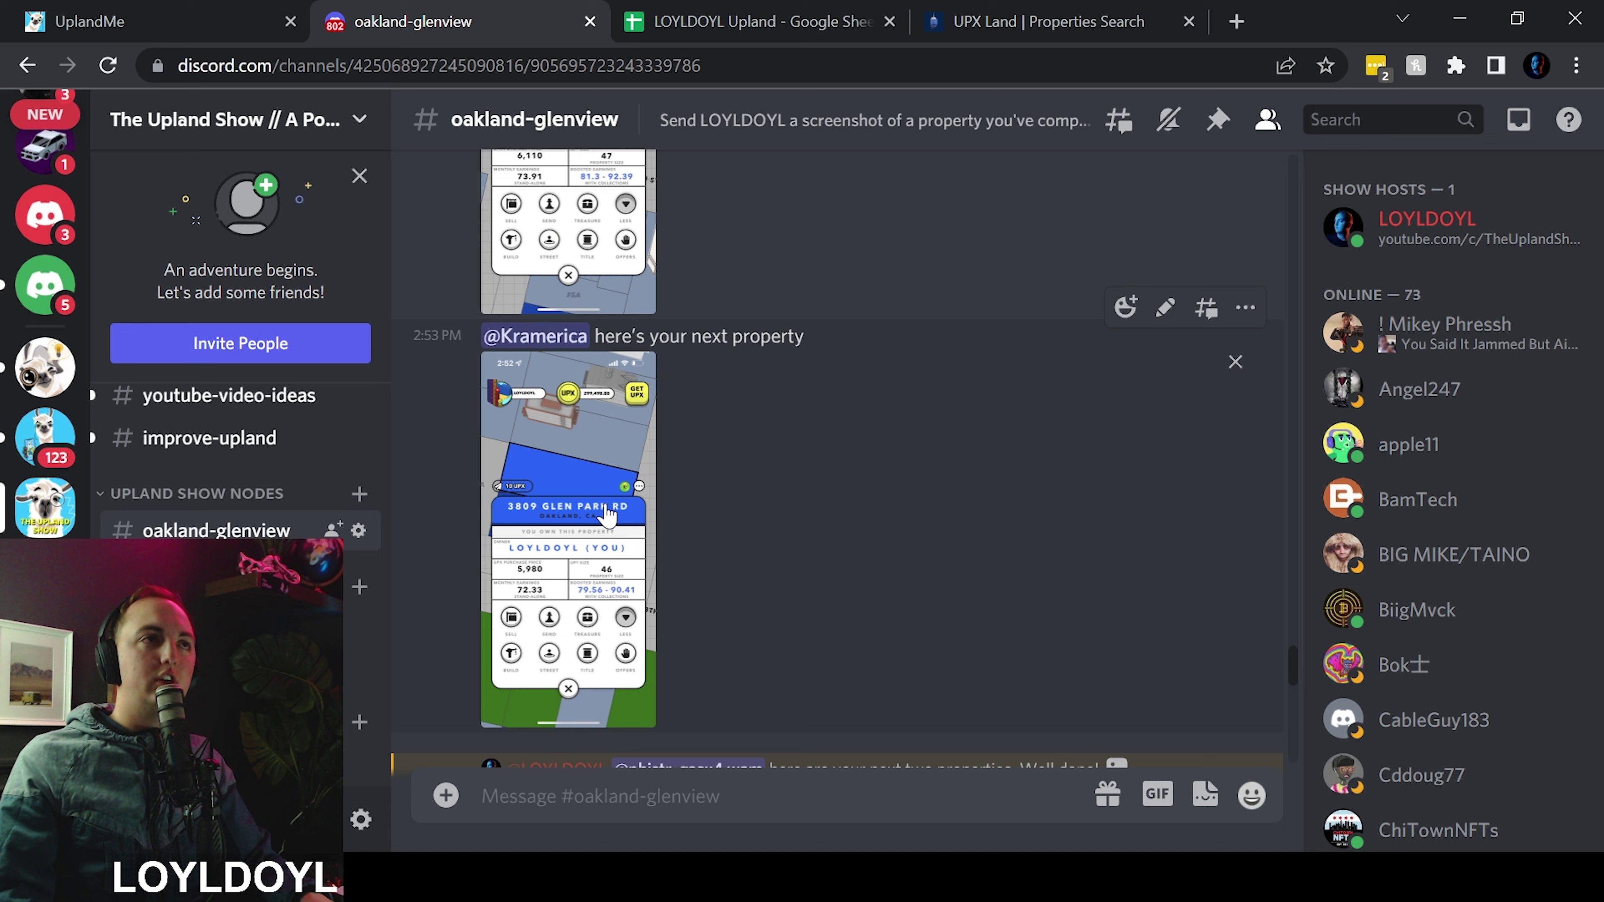